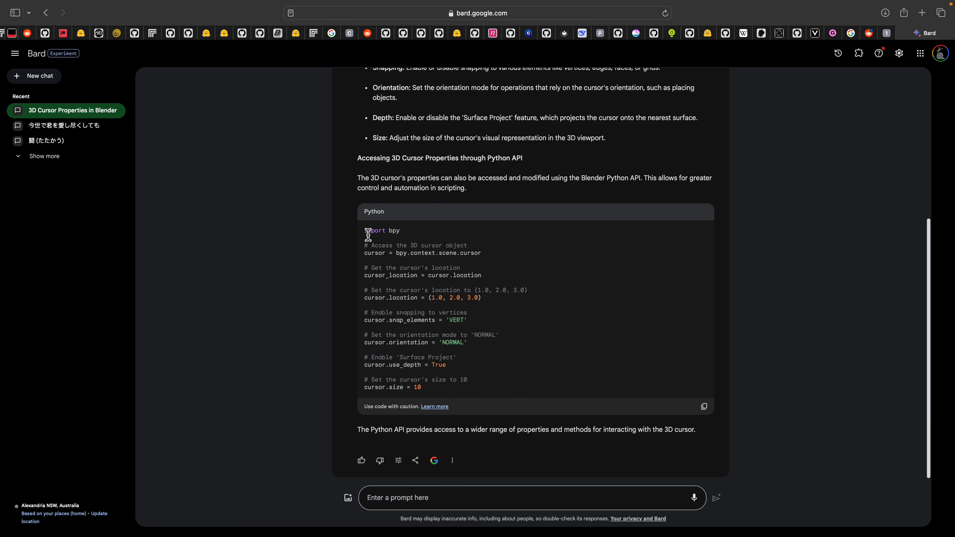
Examine the Python code sample for how the 3D cursor object, its location and its depth setting are accessed.
drag(365, 230, 432, 261)
click(537, 269)
drag(479, 278, 362, 273)
click(497, 261)
double_click(455, 276)
drag(404, 364, 429, 367)
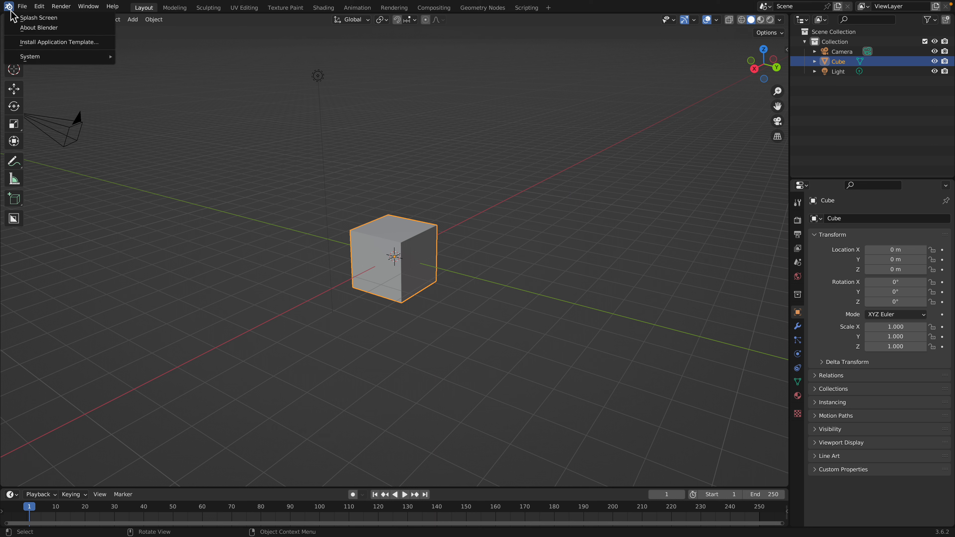
Switch to Blender, view the splash screen for the program version, and dismiss it.
click(27, 17)
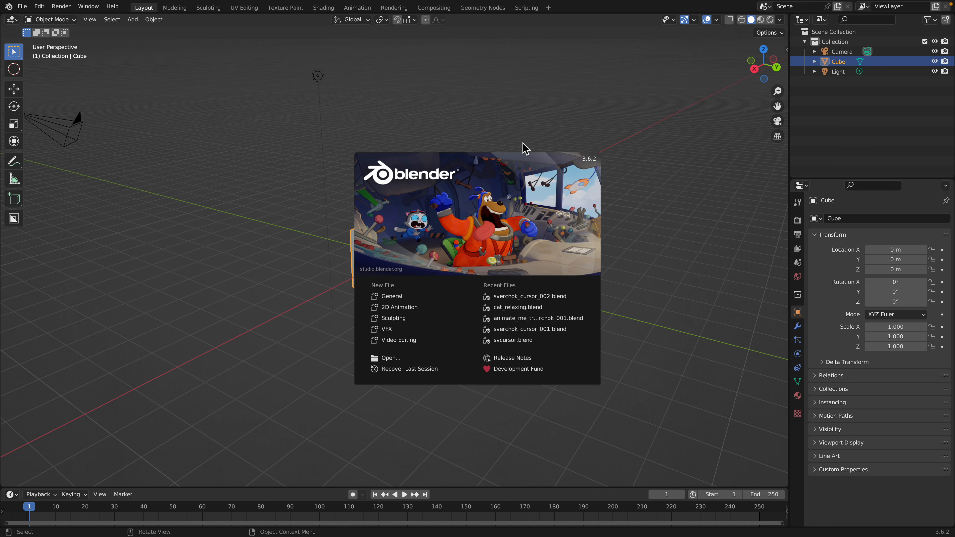
click(564, 131)
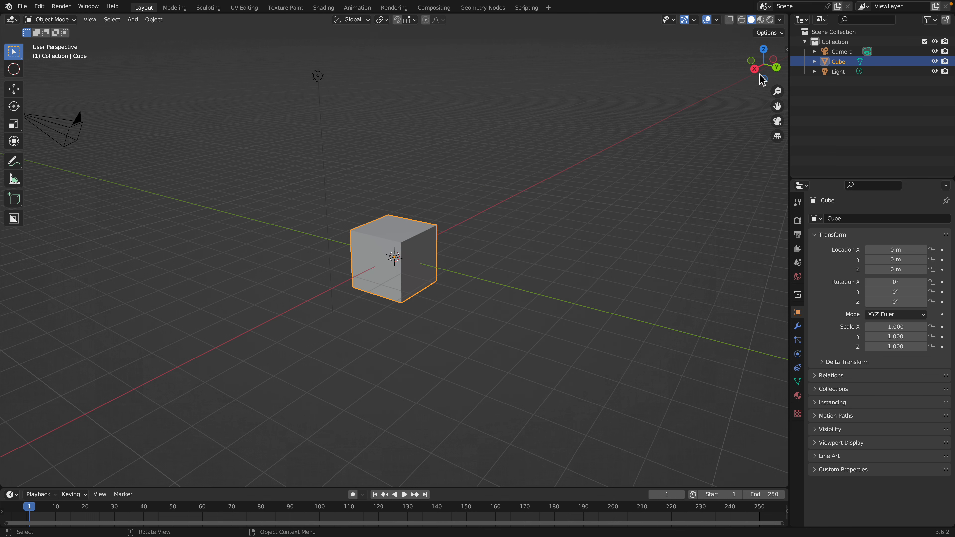
Split the 3D viewport horizontally and create a new geometry node tree for the cube in the upper area.
drag(787, 17, 782, 243)
click(12, 20)
click(42, 94)
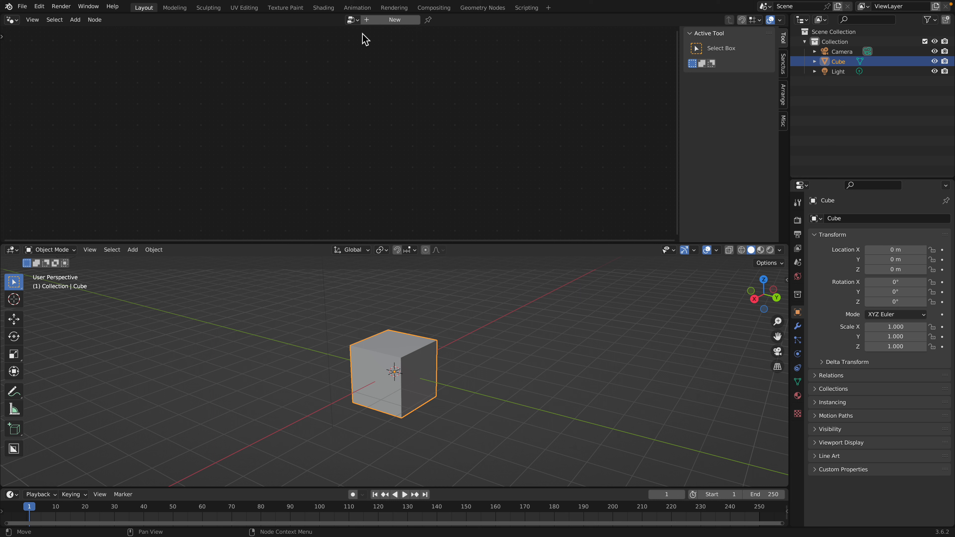
click(369, 24)
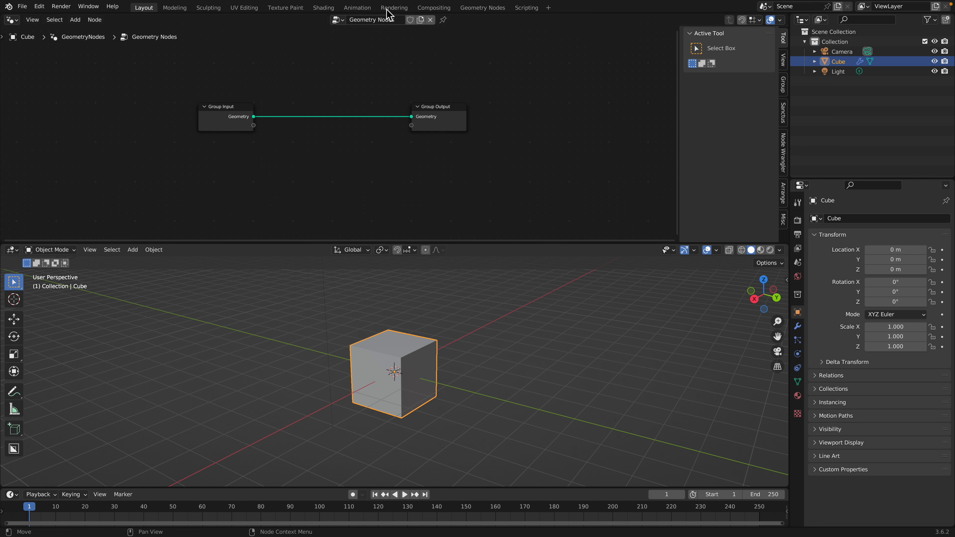
Change the upper area to the Sverchok Nodes editor and create a new node tree.
click(12, 19)
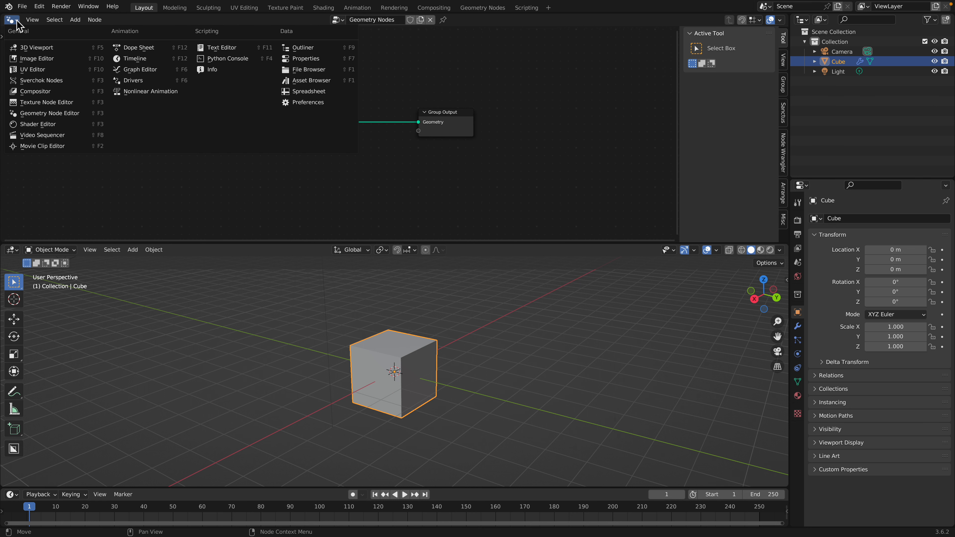
click(46, 83)
click(401, 21)
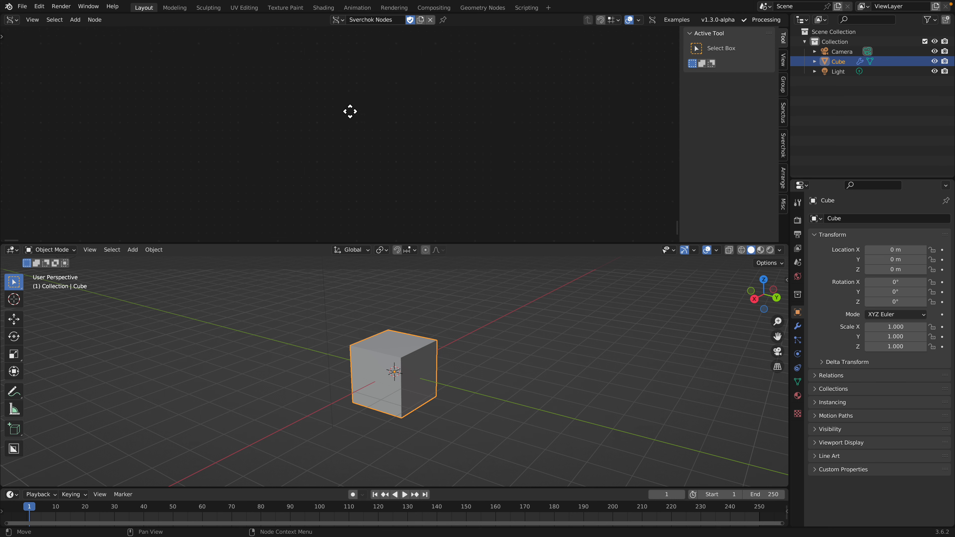
Search for "prope" and add a Get Property MK2 node to the empty Sverchok tree.
key(shift+a)
text(p)
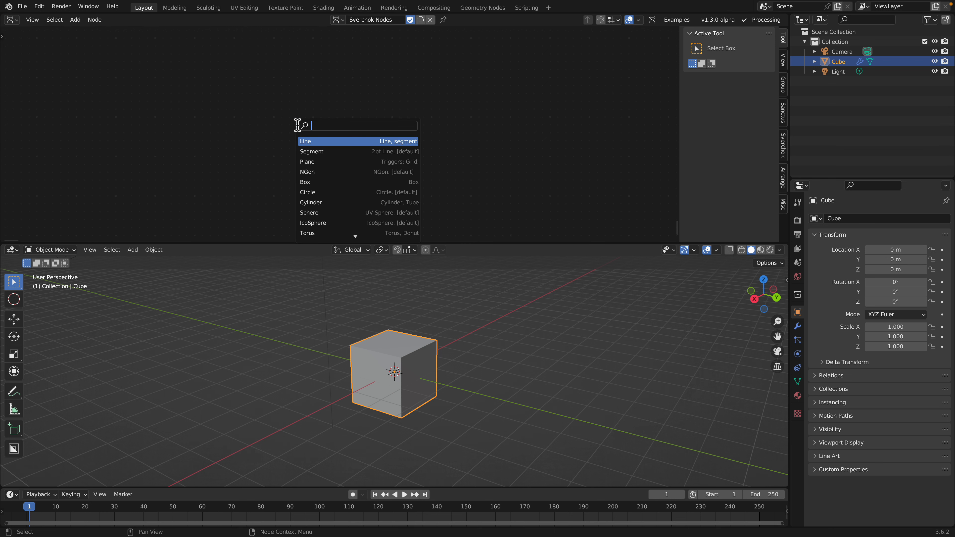
text(rope)
key(ctrl+a)
key(Down)
key(Up)
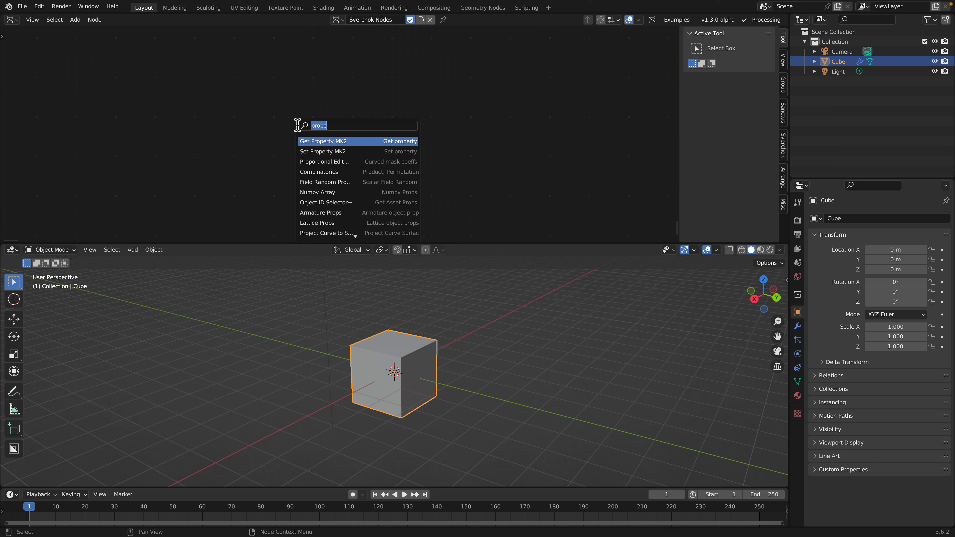
key(Return)
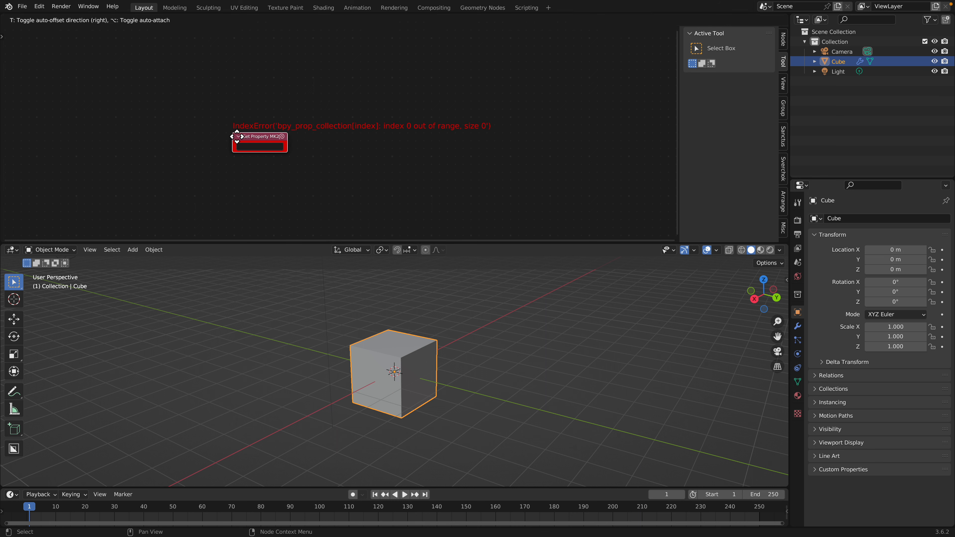
click(241, 127)
Copy bpy.context.scene.cursor from the Bard code sample and set the Get Property MK2 node's path to bpy.context.scene.cursor.location in Blender.
key(super+Tab)
drag(397, 253, 482, 253)
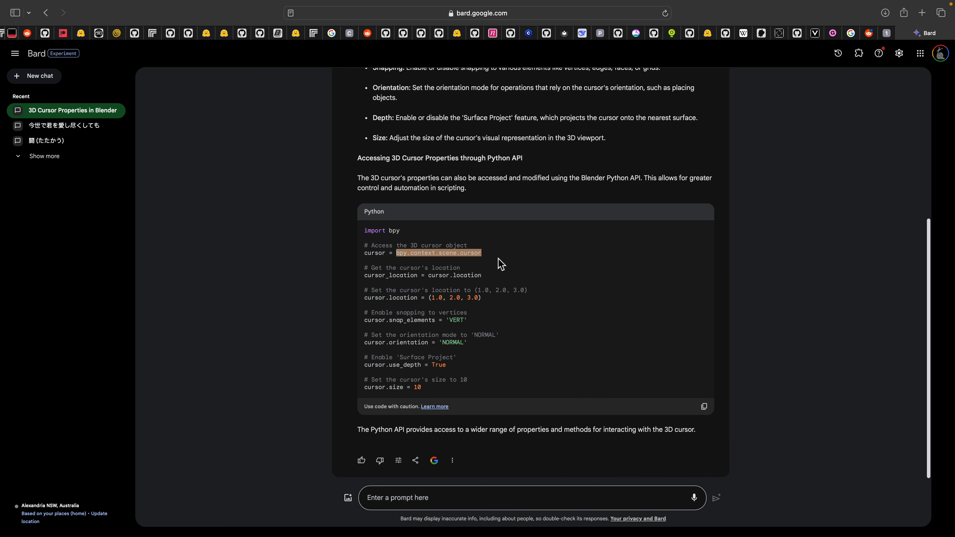
key(super+Tab)
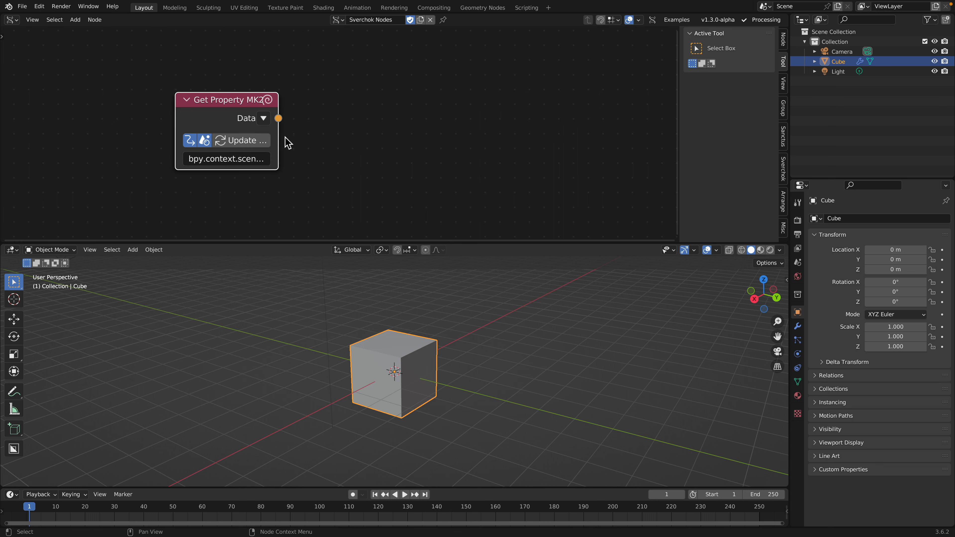
Widen the Get Property MK2 node to fit its full path and enlarge the 3D viewport below it.
drag(279, 132, 356, 120)
drag(292, 102, 264, 100)
drag(380, 243, 380, 178)
scroll(101, 98, down, 2)
scroll(489, 349, up, 2)
Bevel one upper edge of the cube in Edit Mode into a wide sloped face, and return to Object Mode.
key(Tab)
key(2)
middle_drag(421, 320, 325, 324)
click(382, 305)
key(ctrl+b)
click(417, 321)
key(Tab)
scroll(394, 308, up, 2)
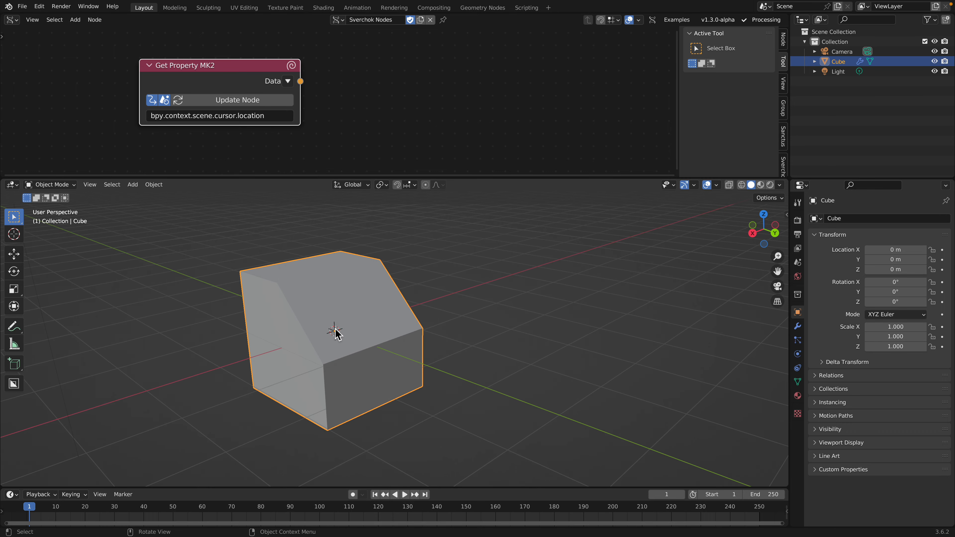
Place the 3D cursor on several faces of the beveled cube, ending on the sloped face.
middle_drag(335, 333, 343, 330)
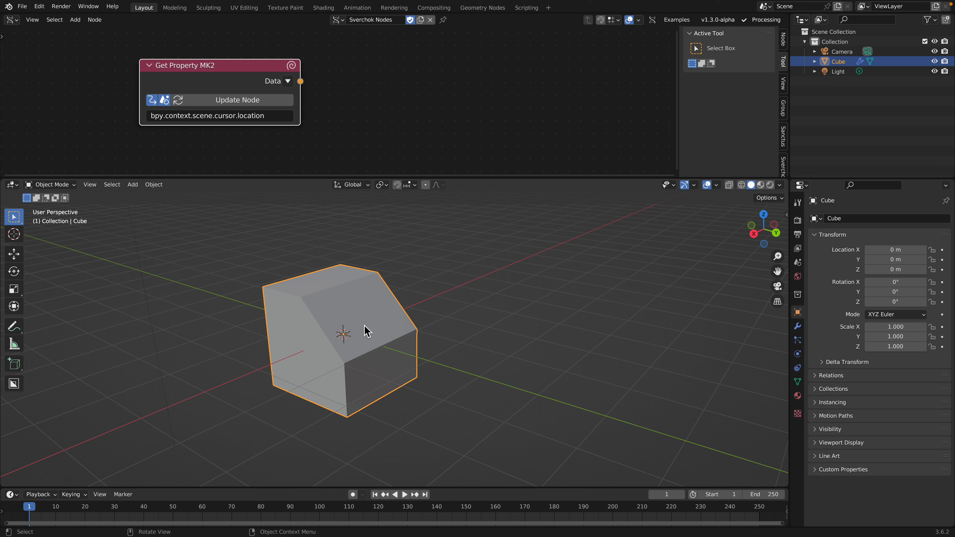
ctrl+shift+right_click(381, 316)
shift+right_click(376, 320)
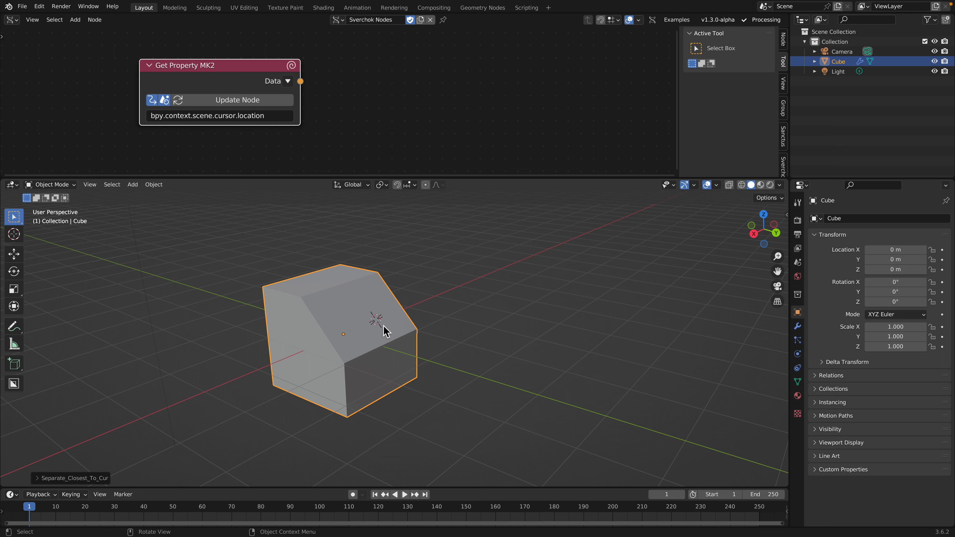
shift+right_click(310, 367)
shift+right_click(350, 295)
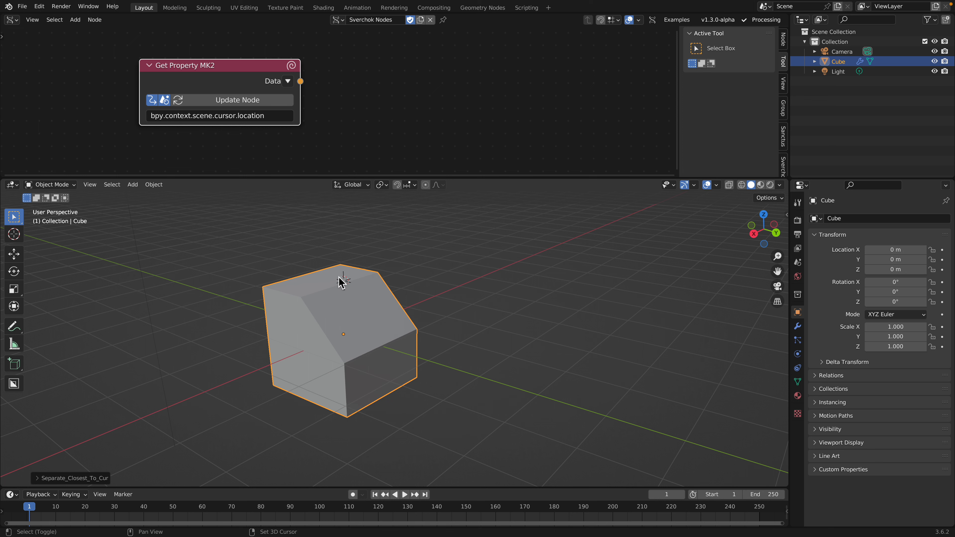
shift+right_click(363, 316)
middle_drag(347, 357, 320, 338)
scroll(318, 338, up, 1)
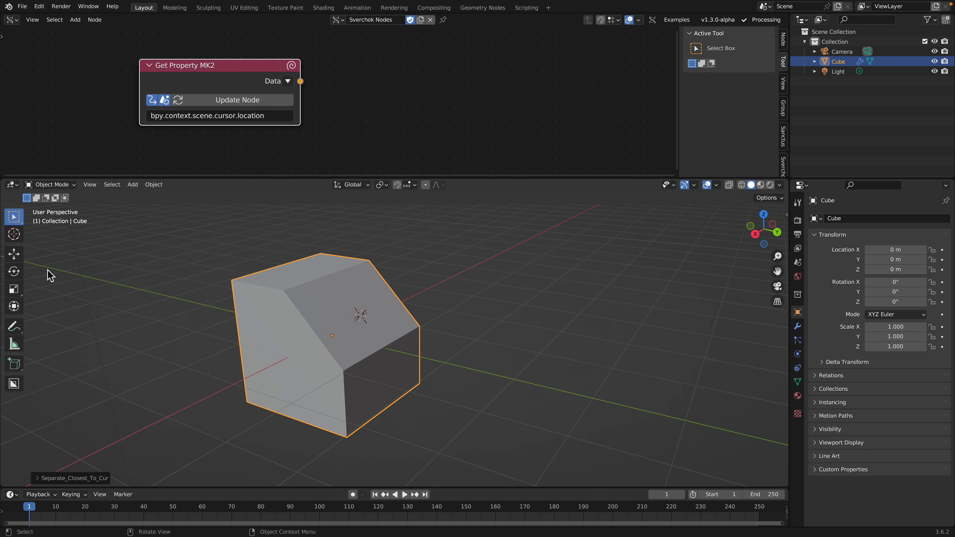
Activate the Cursor tool, set its orientation to Geometry, and move the 3D cursor across the cube onto the sloped face.
click(19, 236)
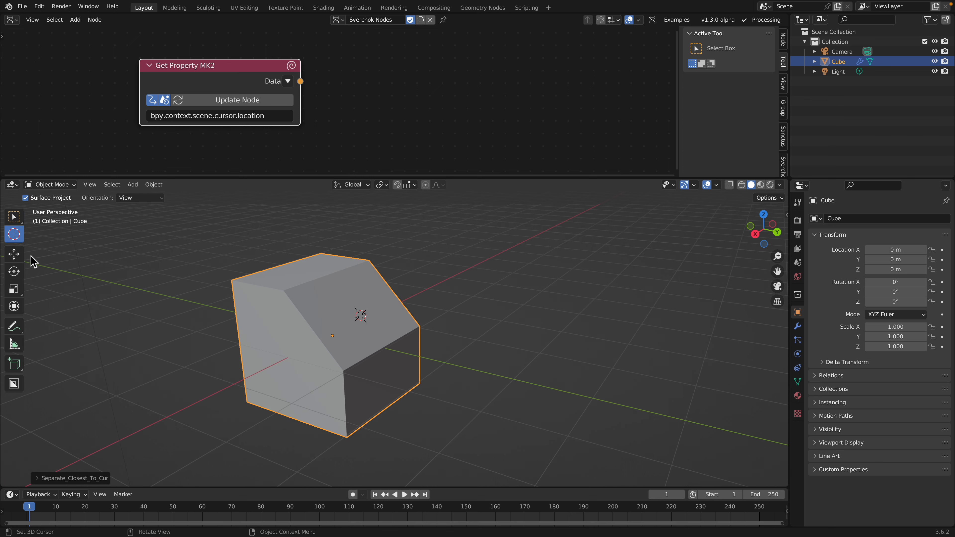
click(134, 203)
click(134, 249)
drag(266, 357, 356, 308)
scroll(360, 307, up, 2)
middle_drag(361, 307, 387, 301)
Add a Viewer Draw node and connect the Get Property MK2 node's Data output to its Matrix input.
drag(473, 180, 470, 274)
drag(242, 86, 235, 96)
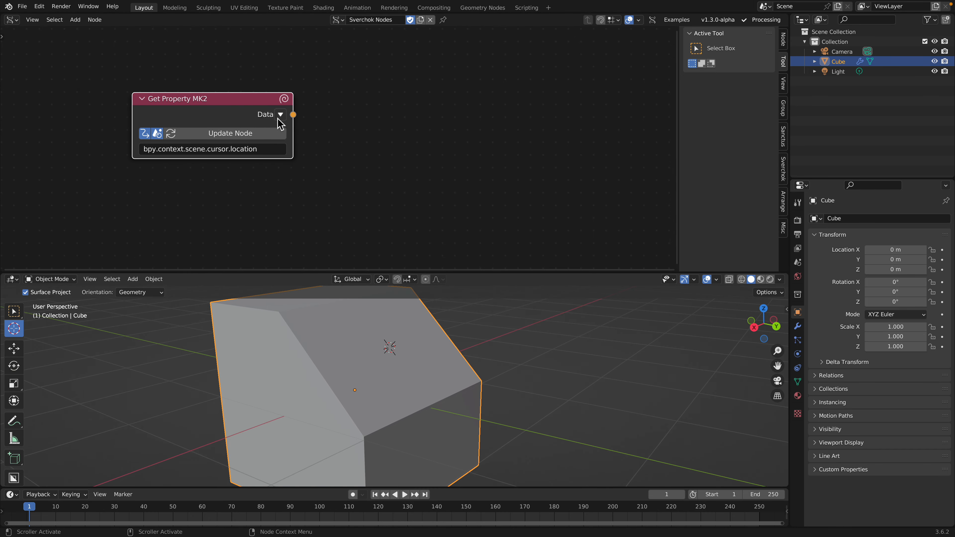
drag(293, 114, 360, 91)
click(377, 95)
key(shift+a)
click(398, 108)
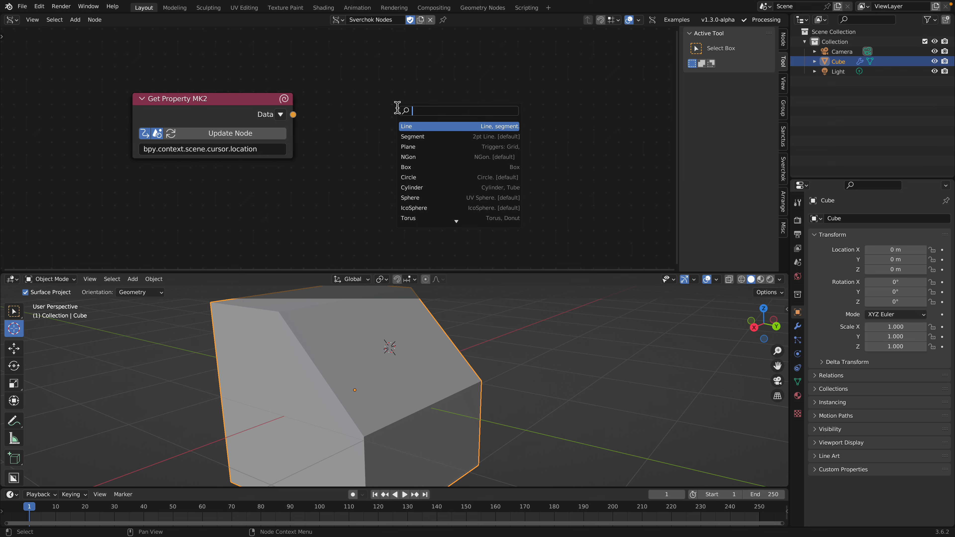
text(viewer dra)
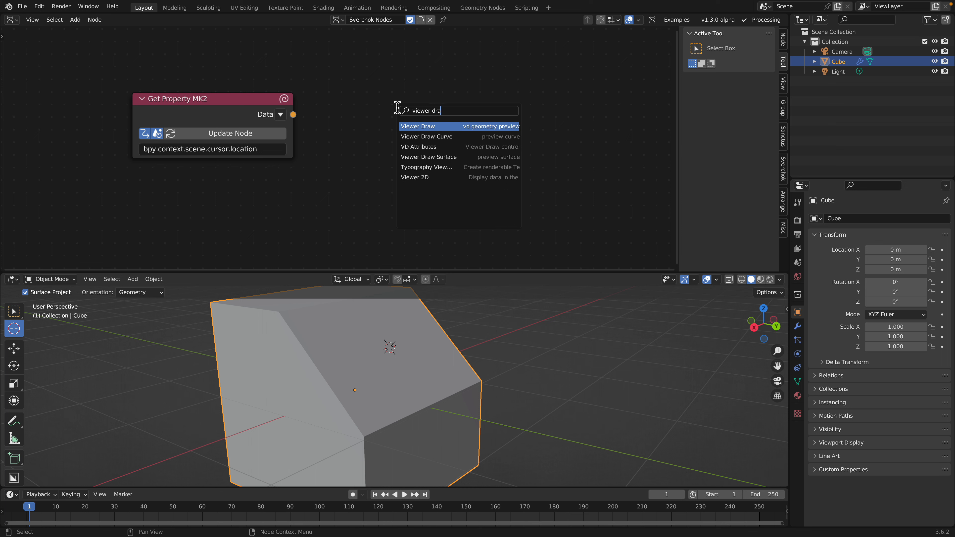
key(Return)
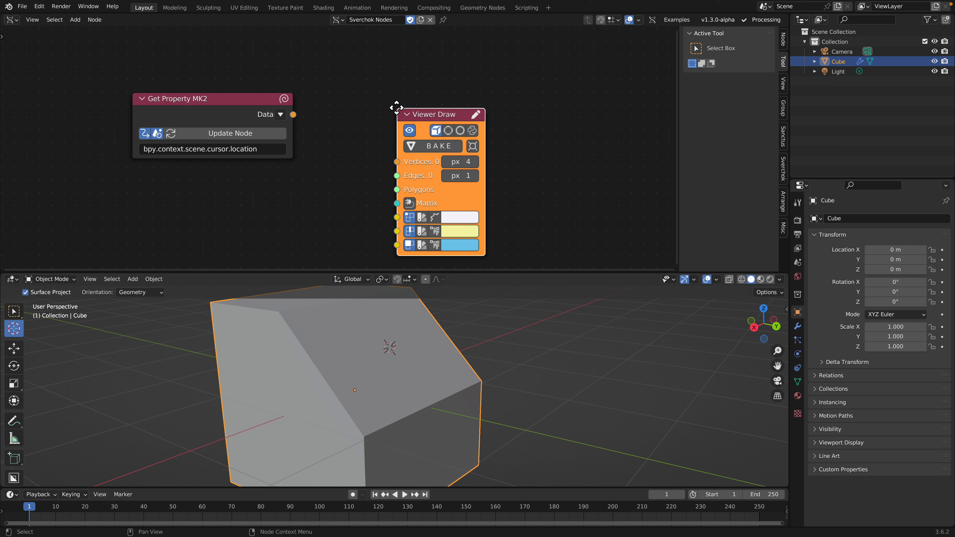
click(409, 79)
mouse_move(293, 115)
mouse_down()
mouse_move(312, 149)
mouse_move(410, 175)
mouse_up()
drag(476, 176, 538, 165)
Add a Box node and place it below the Get Property MK2 node.
key(shift+a)
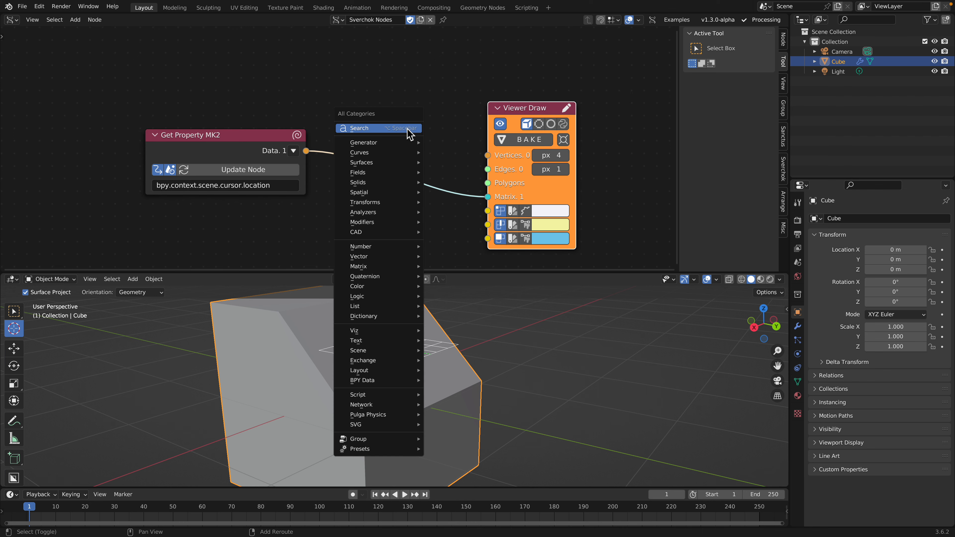
text(box)
key(Return)
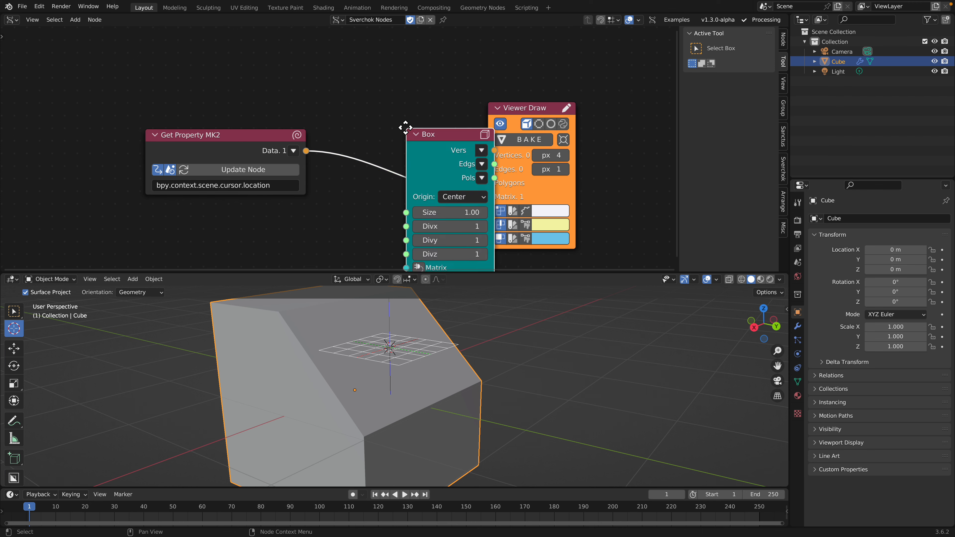
click(291, 207)
Connect the Box node's Vers, Edgs and Pols outputs to the Viewer Draw node's Vertices, Edges and Polygons inputs.
middle_drag(325, 212, 327, 184)
shift+click(529, 86)
key(f)
key(f)
key(f)
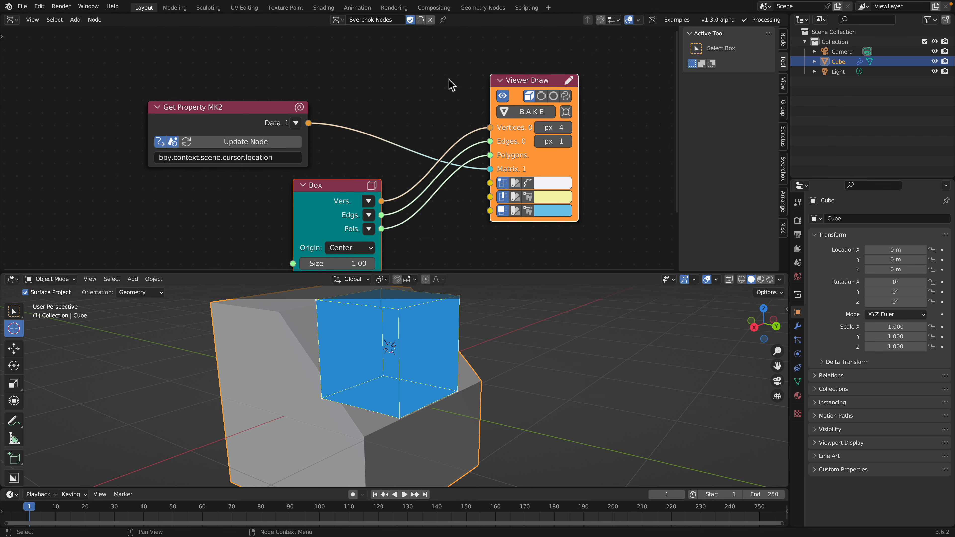
click(451, 81)
Examine the box drawn at the 3D cursor in an enlarged viewport, and restore space for the node editor.
scroll(434, 113, down, 2)
scroll(434, 112, up, 1)
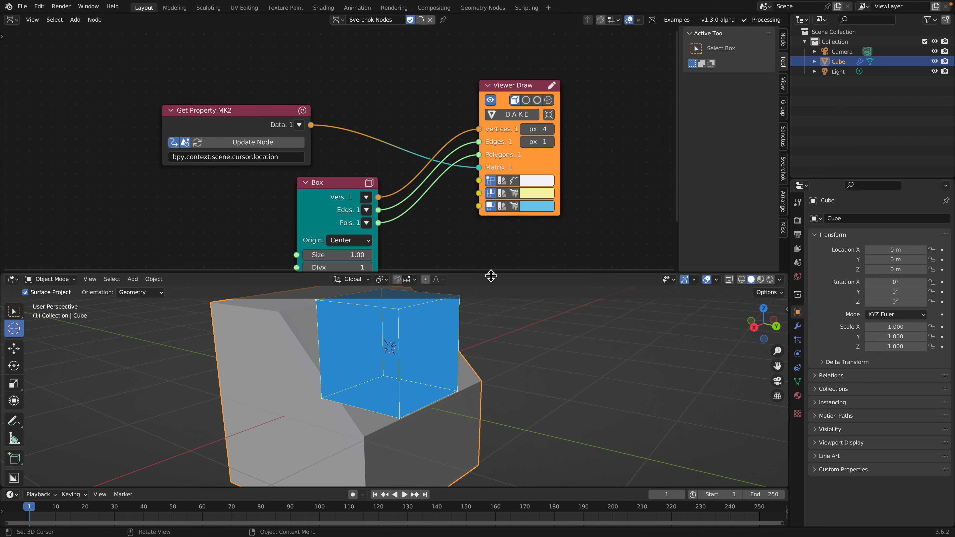
drag(489, 275, 489, 166)
middle_drag(482, 278, 486, 247)
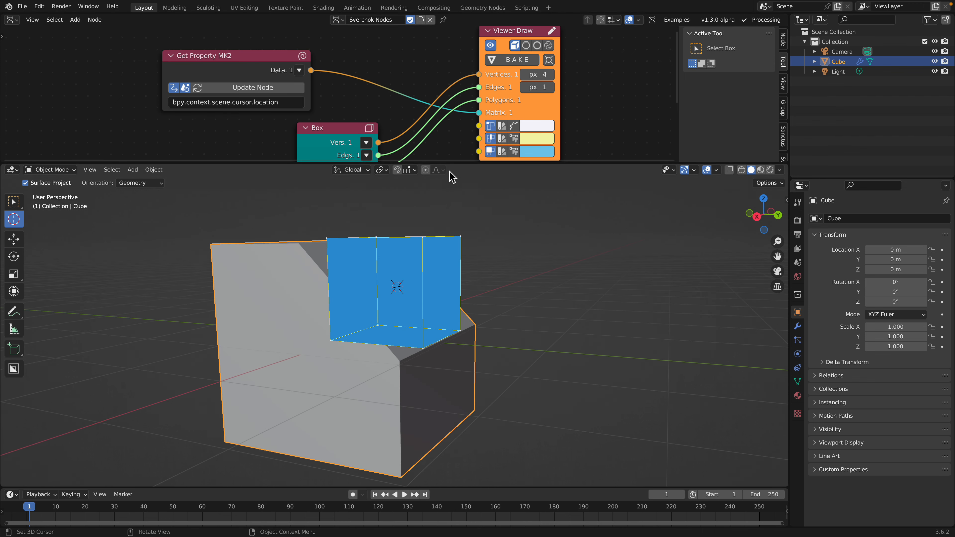
drag(454, 165, 453, 222)
drag(261, 63, 263, 54)
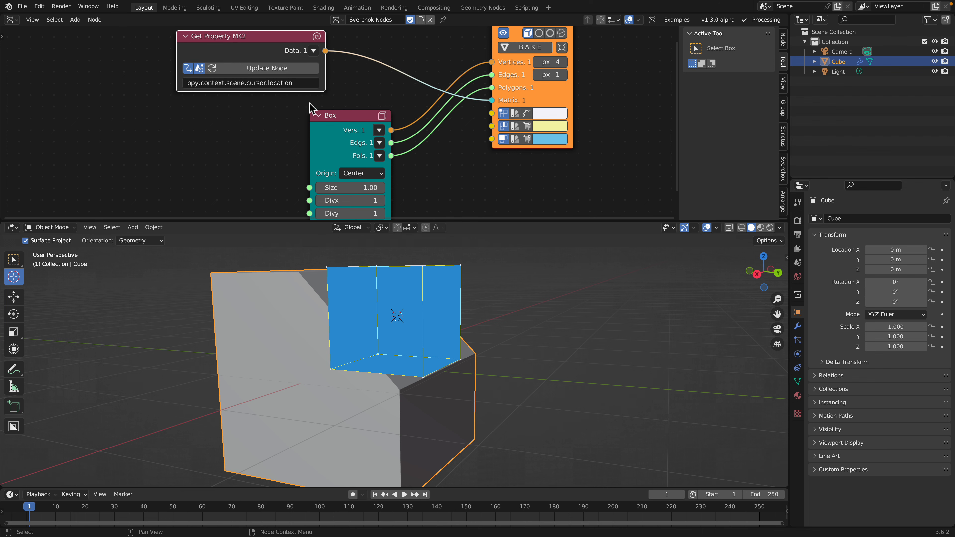
Switch to Bard and enter a prompt beginning "how to get orientation mat".
key(ctrl+Right)
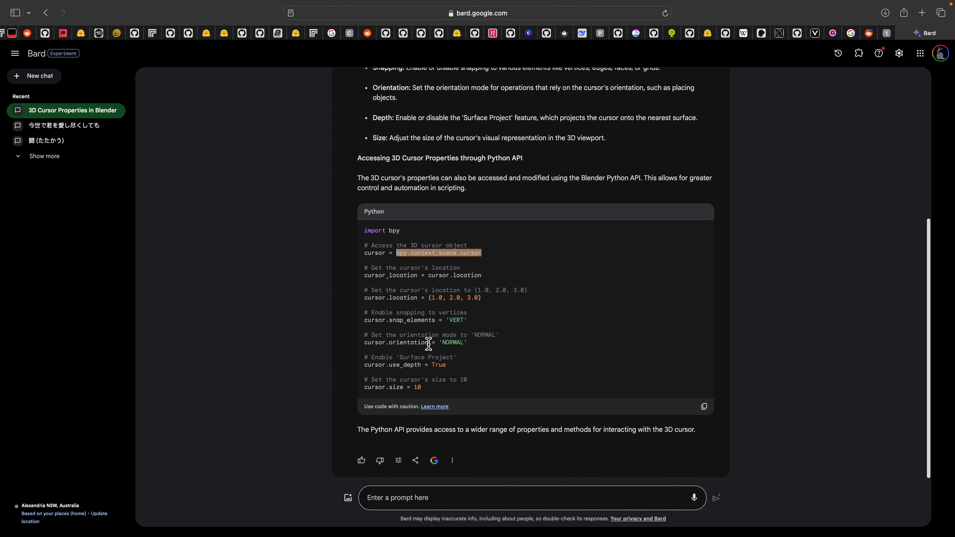
click(476, 499)
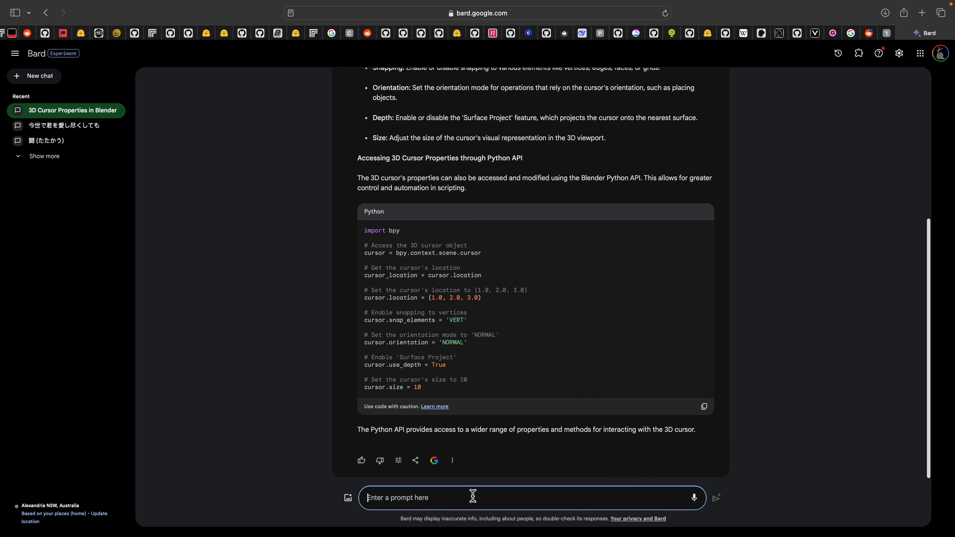
text(how to get orientation mat)
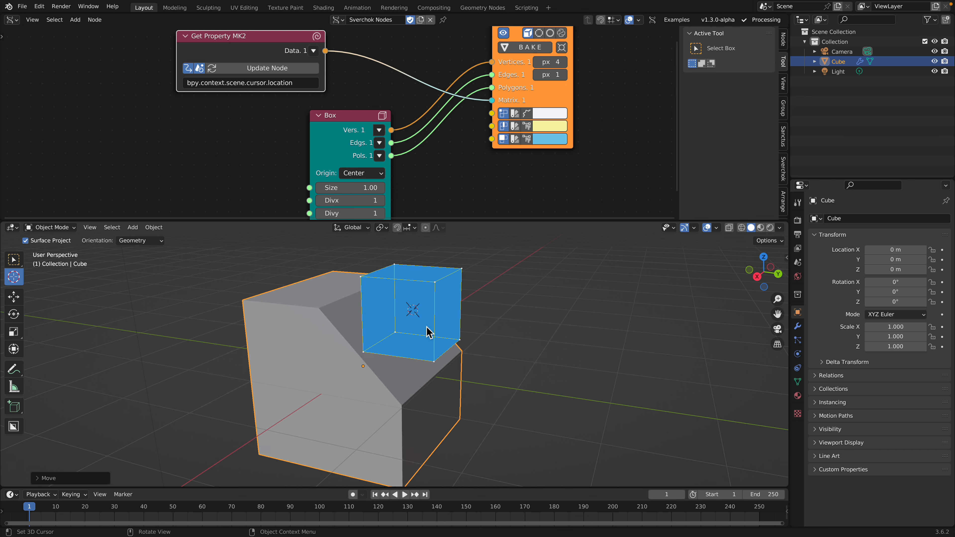
Move the 3D cursor in Blender to another point on the cube's sloped face, carrying the drawn box with it.
drag(428, 331, 397, 330)
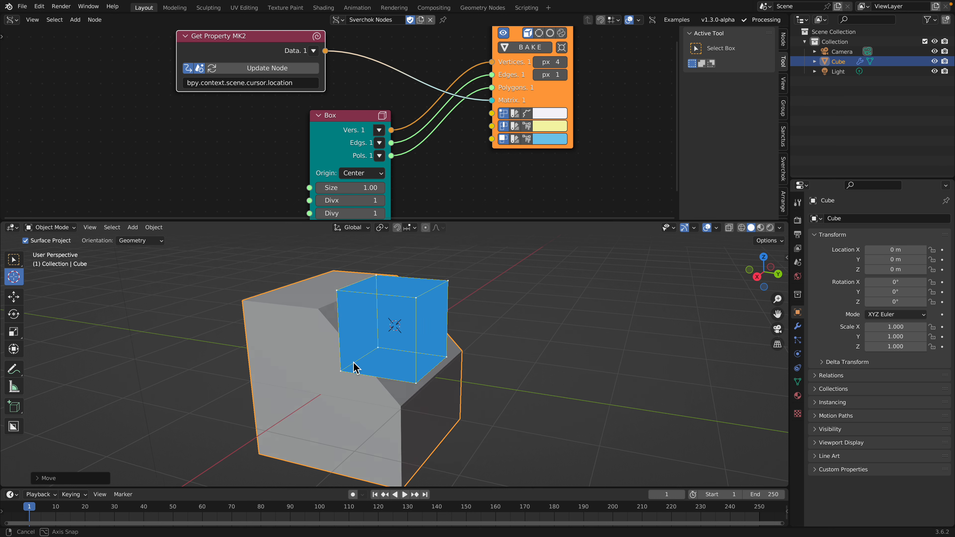
scroll(384, 337, down, 3)
scroll(411, 345, up, 1)
scroll(438, 166, down, 1)
scroll(439, 167, down, 1)
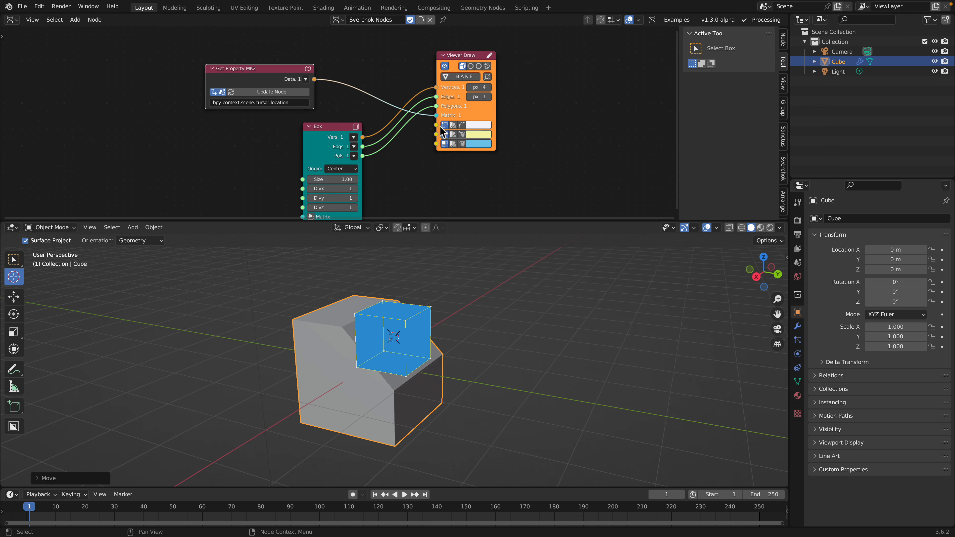
Bake copies of the drawn box at the 3D cursor on the cube's front face, lower side face and upper front edge.
click(330, 397)
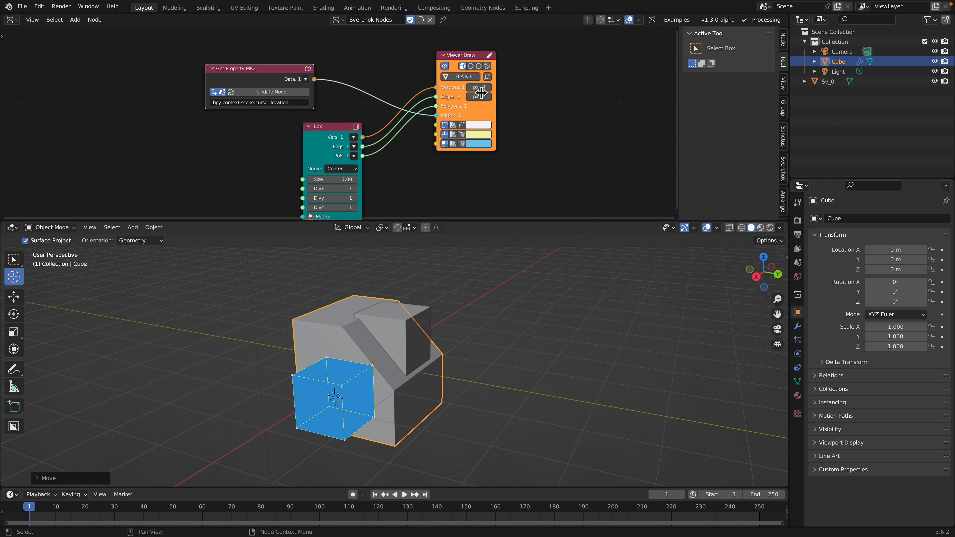
click(460, 77)
click(426, 398)
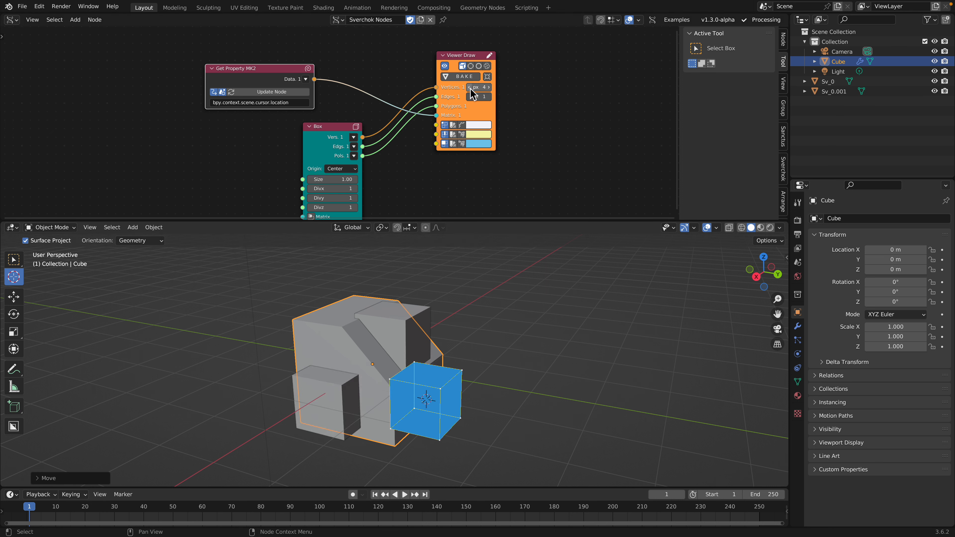
click(467, 79)
click(336, 312)
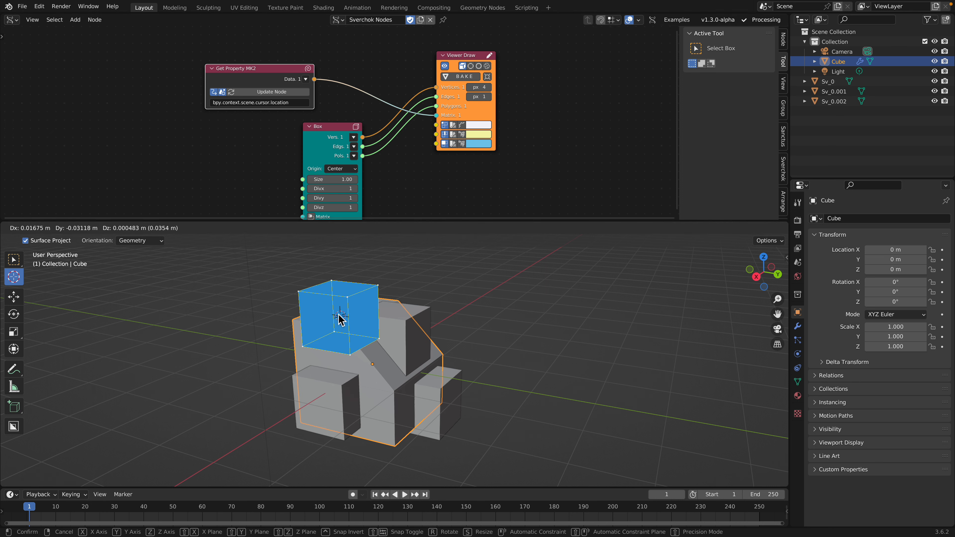
click(464, 76)
Bake two more copies of the drawn box, one near the sloped face and one at the cube's lower side corner.
middle_drag(434, 333, 418, 336)
click(414, 337)
click(459, 76)
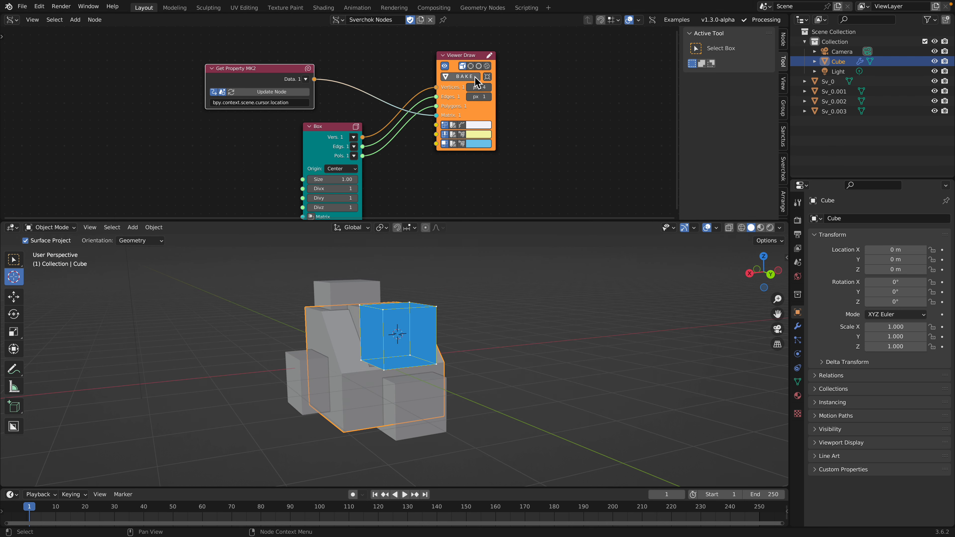
click(435, 402)
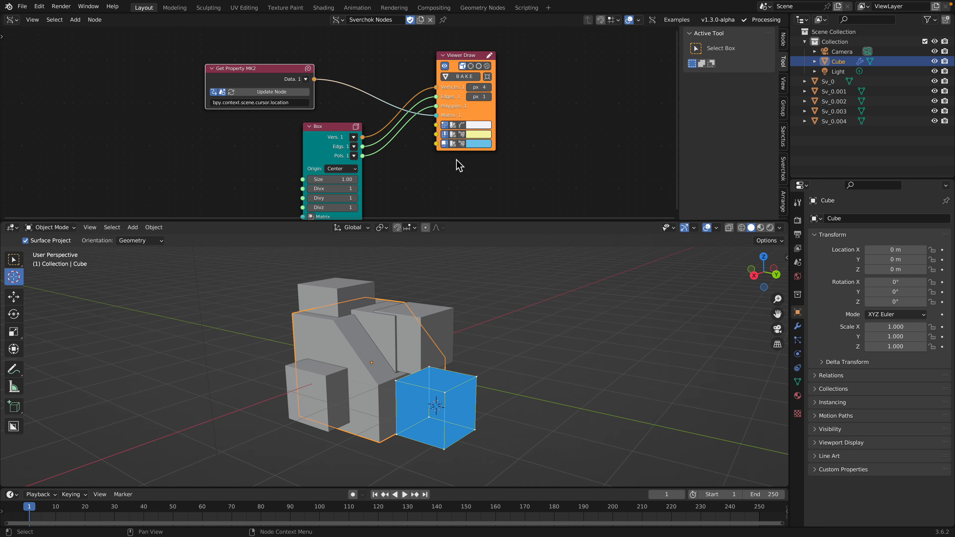
click(469, 77)
Carry the drawn box to other surface points with the 3D cursor, and enlarge the node editor to show the whole Box node.
drag(382, 305, 318, 333)
click(308, 374)
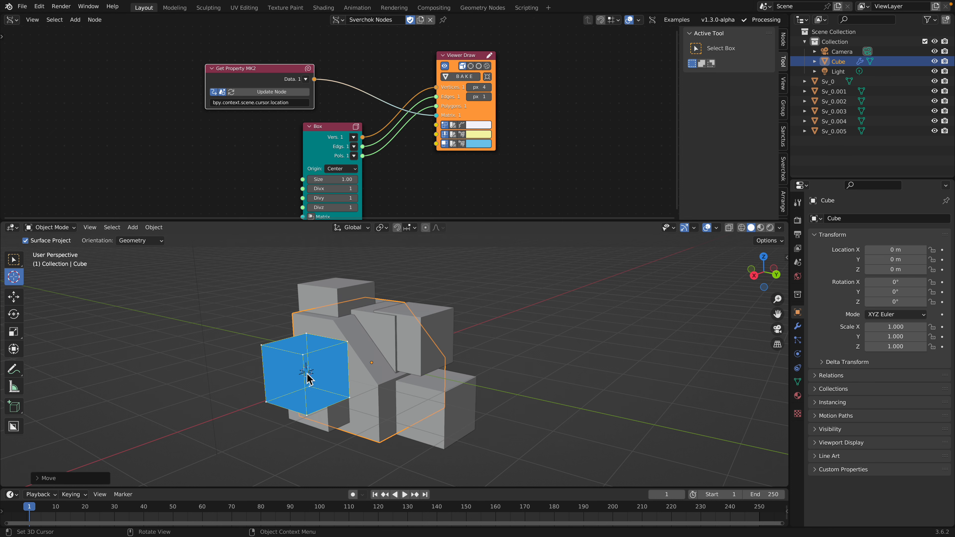
middle_drag(358, 364, 331, 383)
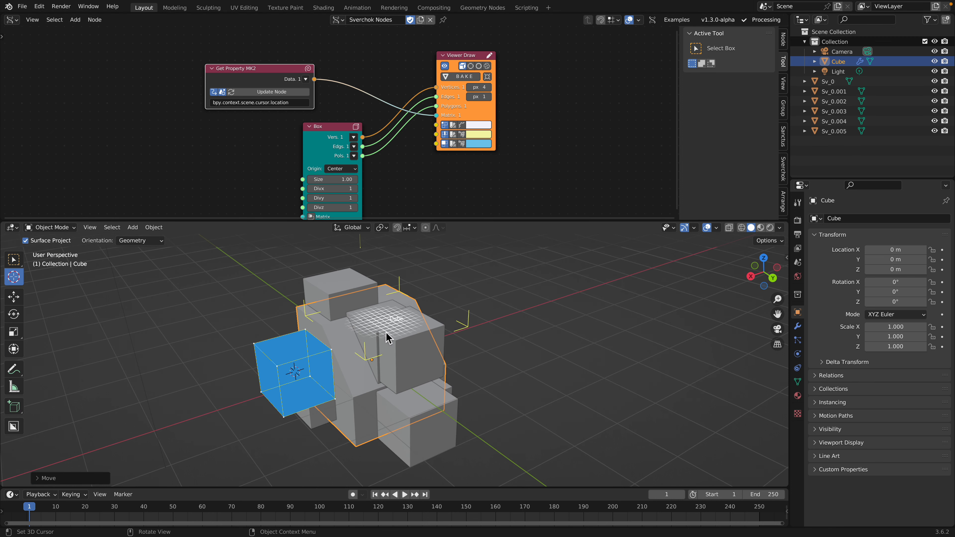
click(340, 396)
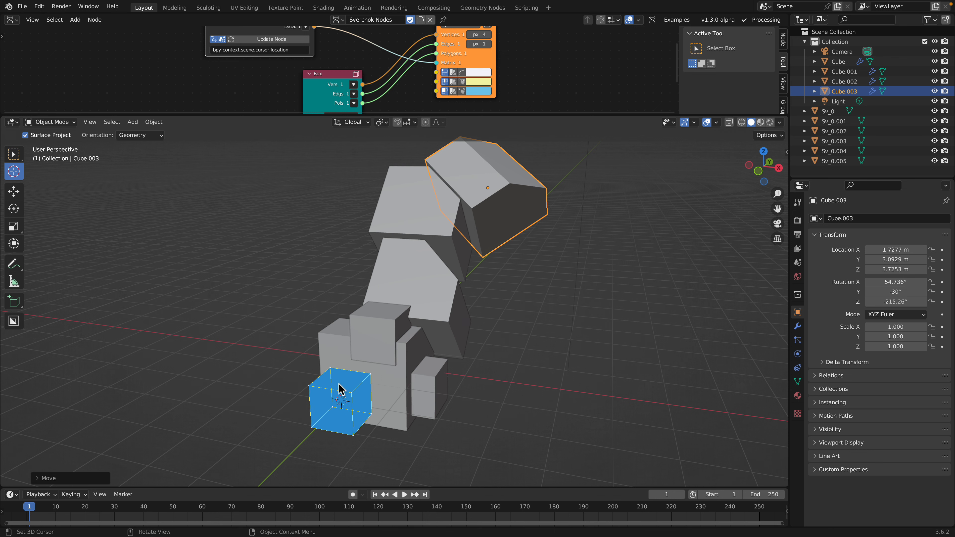
drag(385, 115, 384, 182)
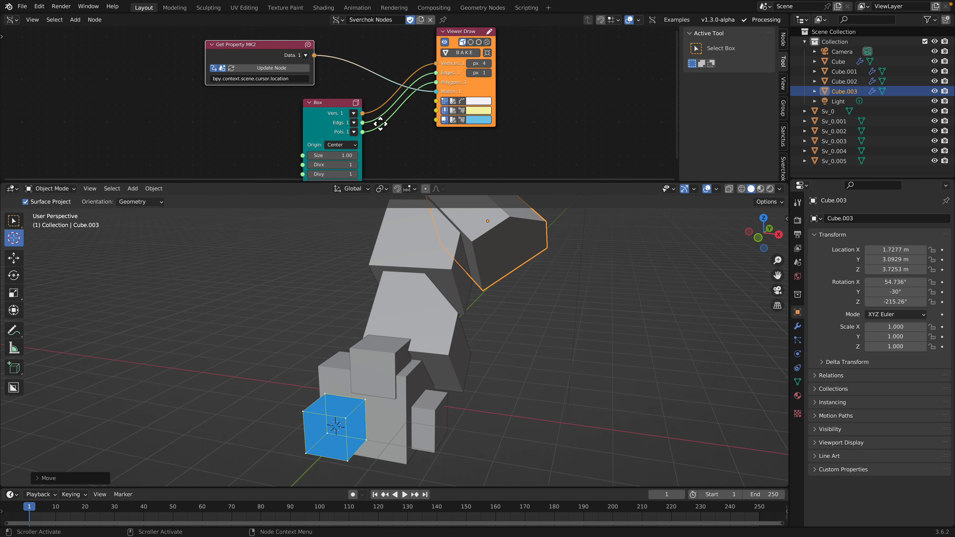
mouse_move(333, 132)
mouse_down()
mouse_move(376, 132)
mouse_move(333, 132)
mouse_up()
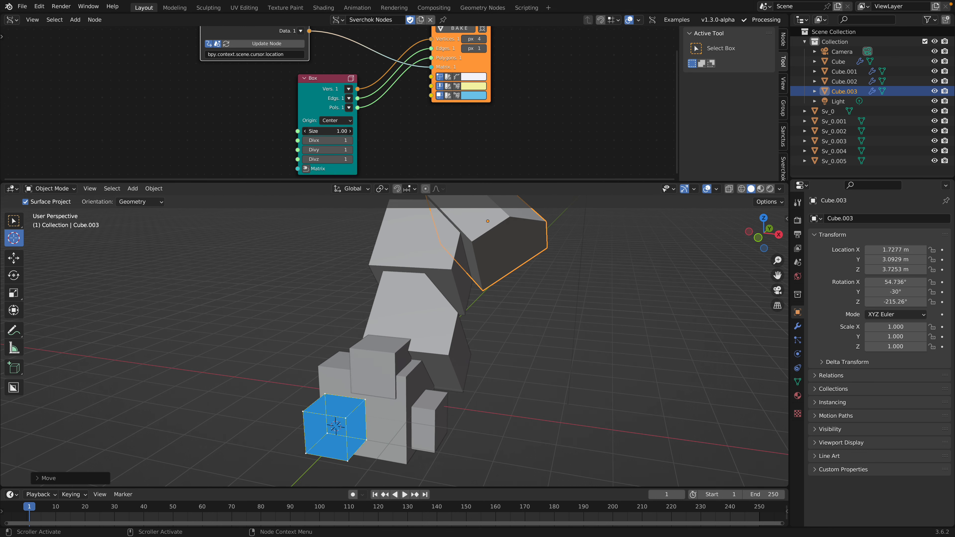
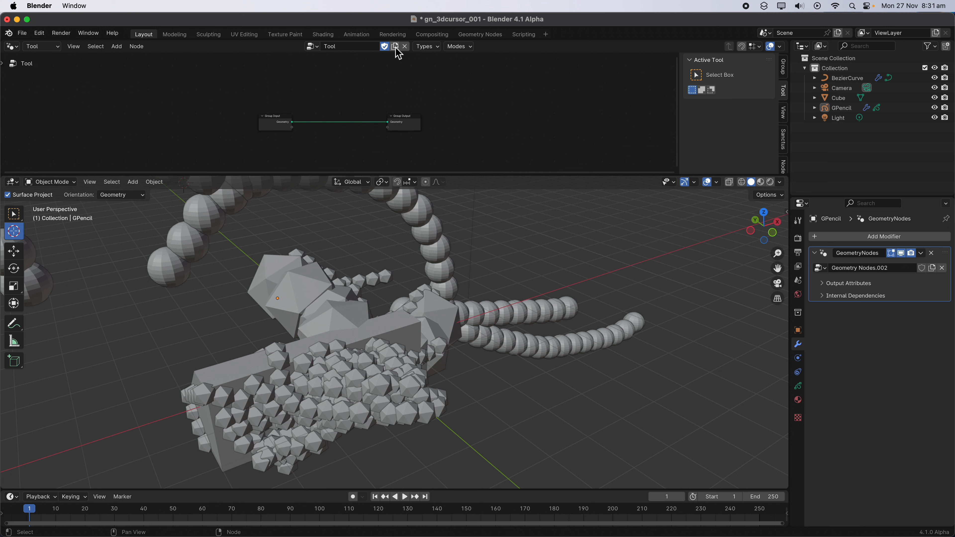
Display the Blah tool node group in the geometry node editor.
click(348, 48)
scroll(406, 84, up, 1)
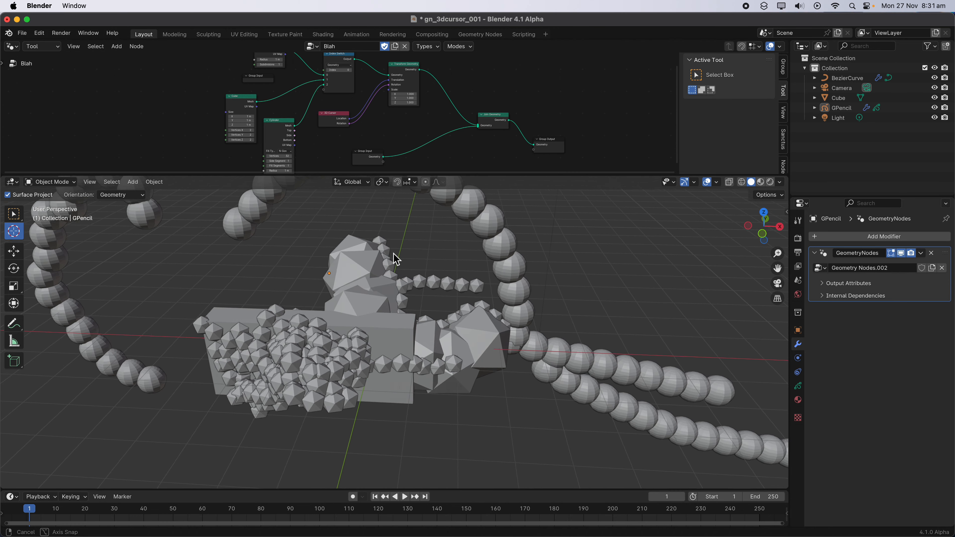
middle_drag(390, 256, 407, 250)
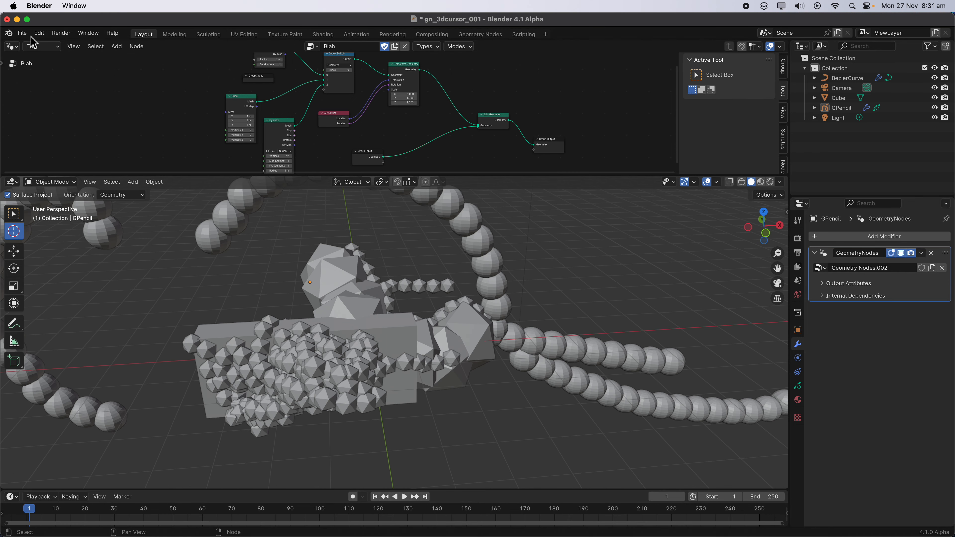
Save the file as an incremented version named gn_3dcursor_002.blend.
click(24, 34)
click(55, 118)
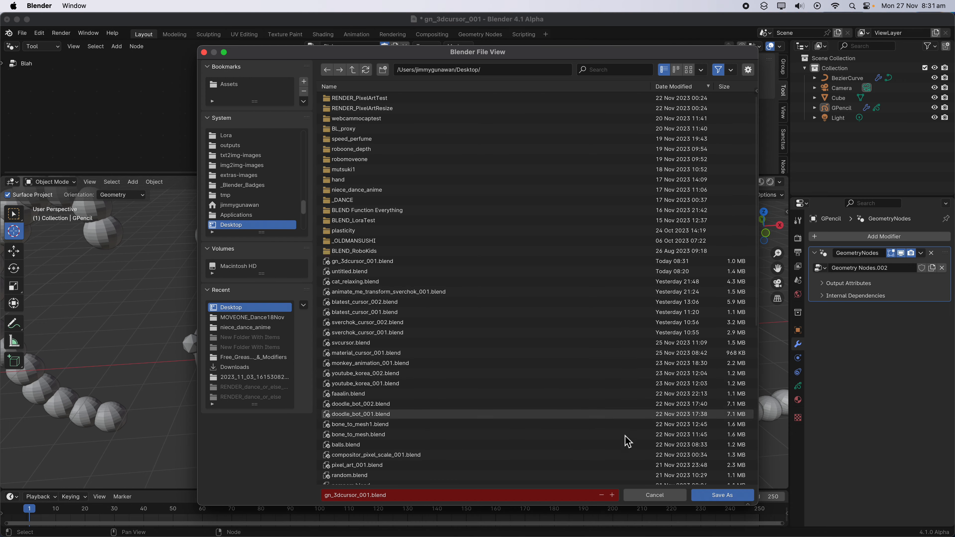
click(612, 496)
click(707, 497)
Place the 3D cursor on the faceted end of the mesh, and select the Cube object with the Select Box tool.
drag(432, 335, 468, 324)
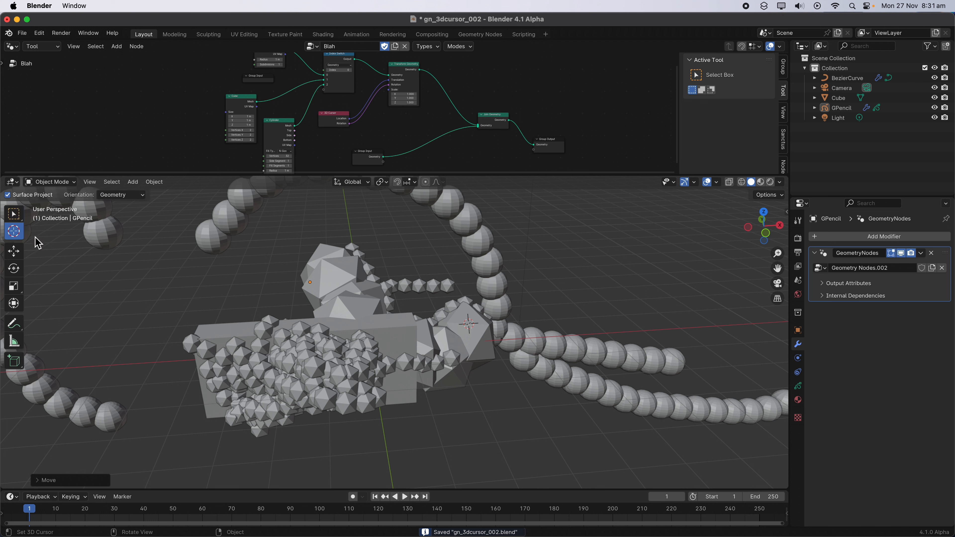
click(15, 214)
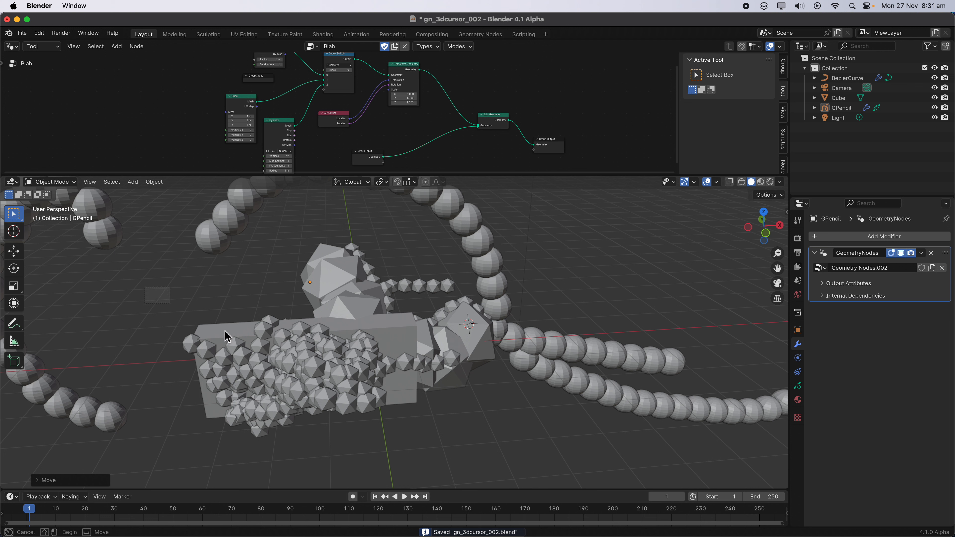
click(283, 348)
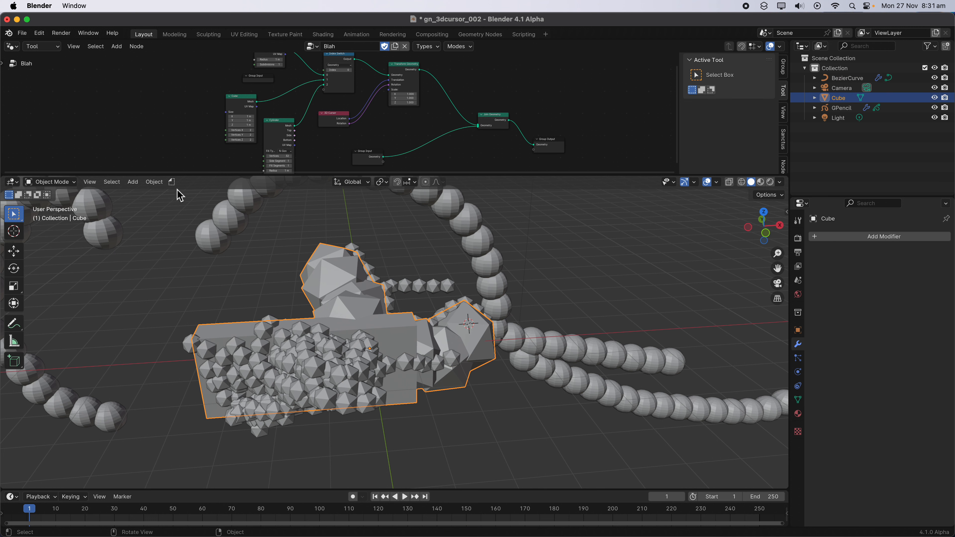
click(276, 341)
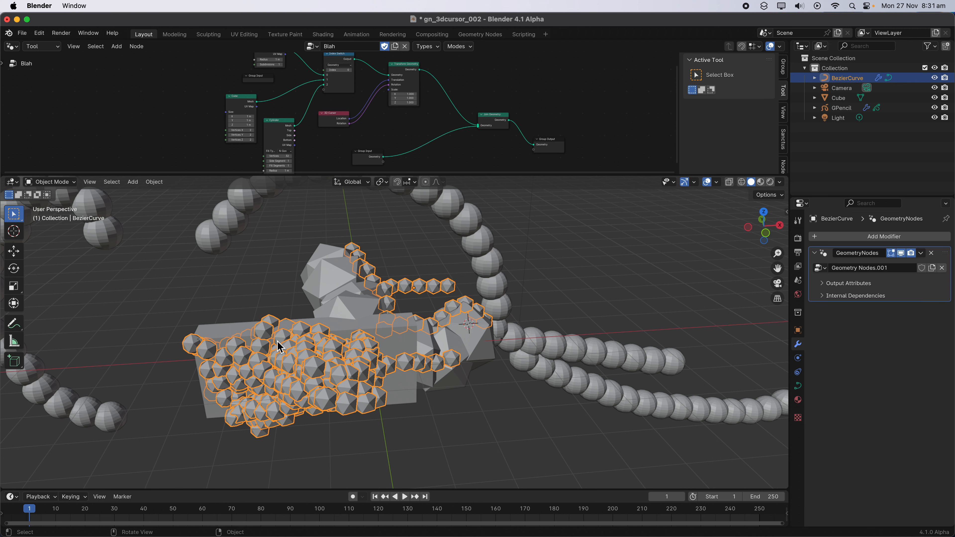
click(346, 334)
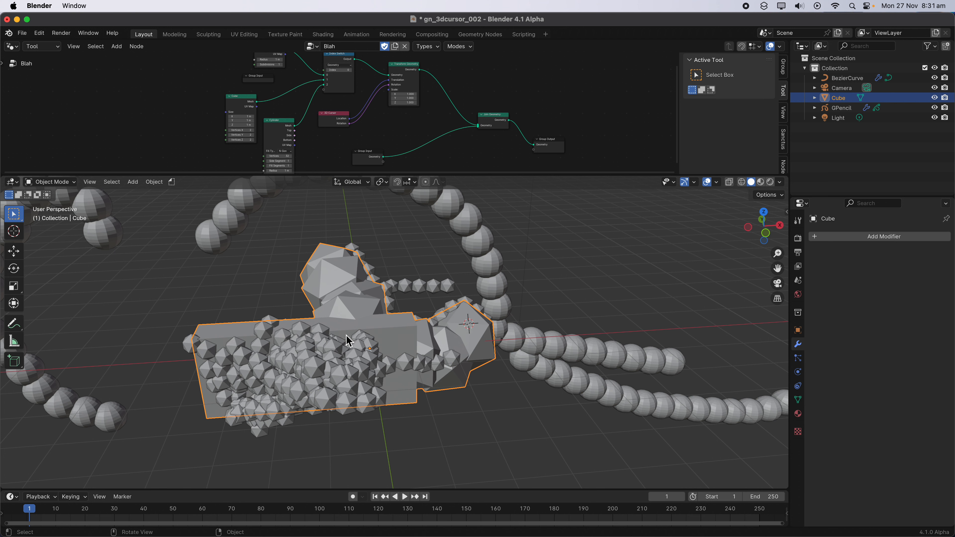
Place the 3D cursor on the upper sphere chain with the Cursor tool and run the Blah tool to add a faceted sphere there.
click(17, 229)
middle_drag(220, 240, 271, 282)
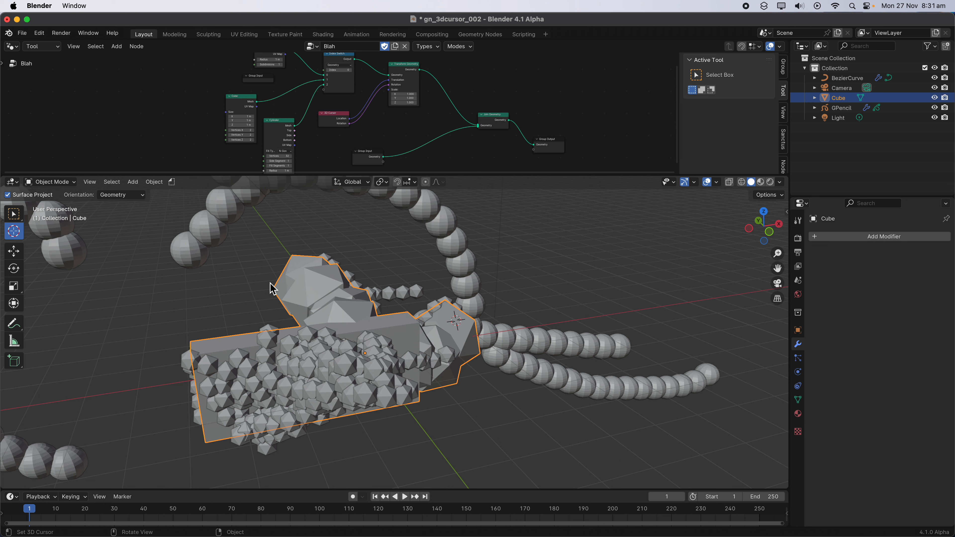
scroll(476, 290, down, 3)
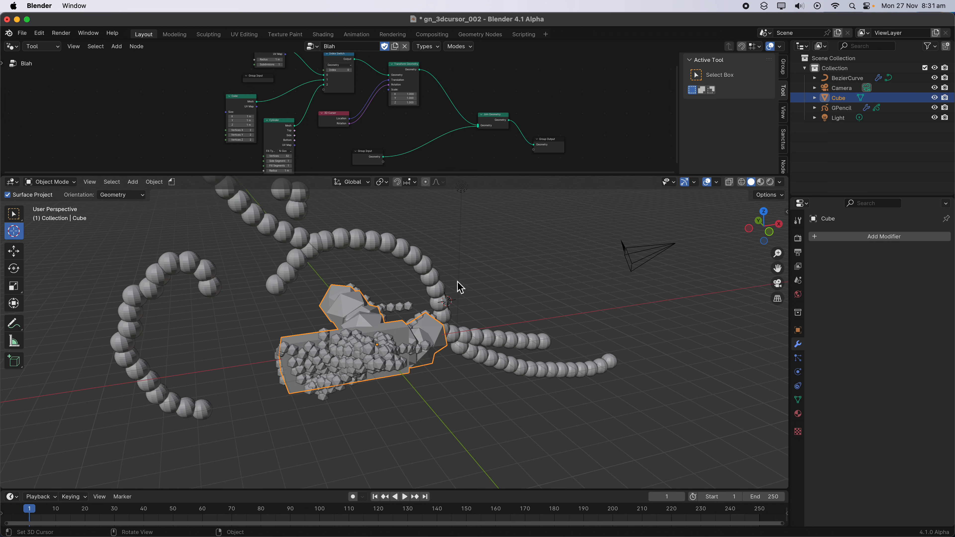
drag(401, 251, 331, 248)
middle_drag(320, 247, 332, 245)
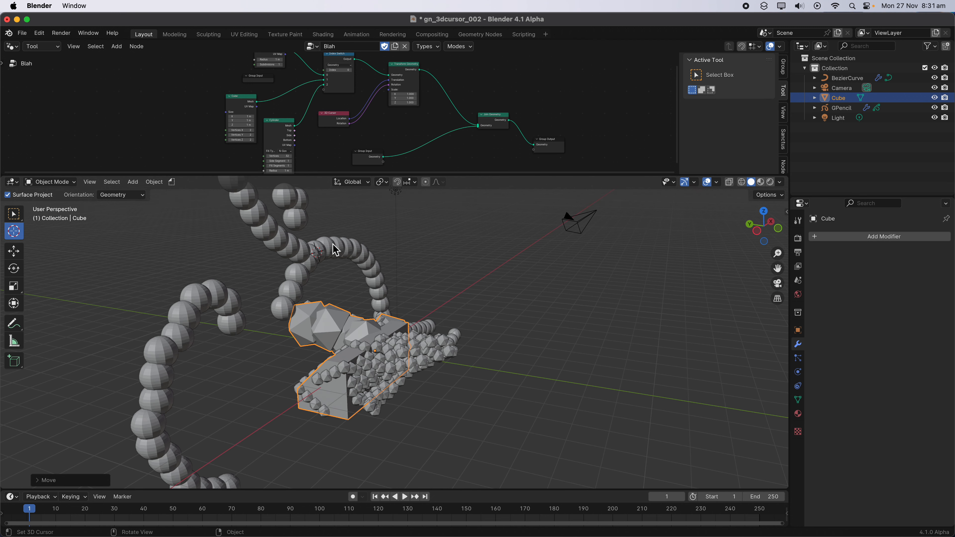
drag(301, 244, 262, 230)
shift+middle_drag(310, 256, 318, 282)
scroll(319, 283, up, 3)
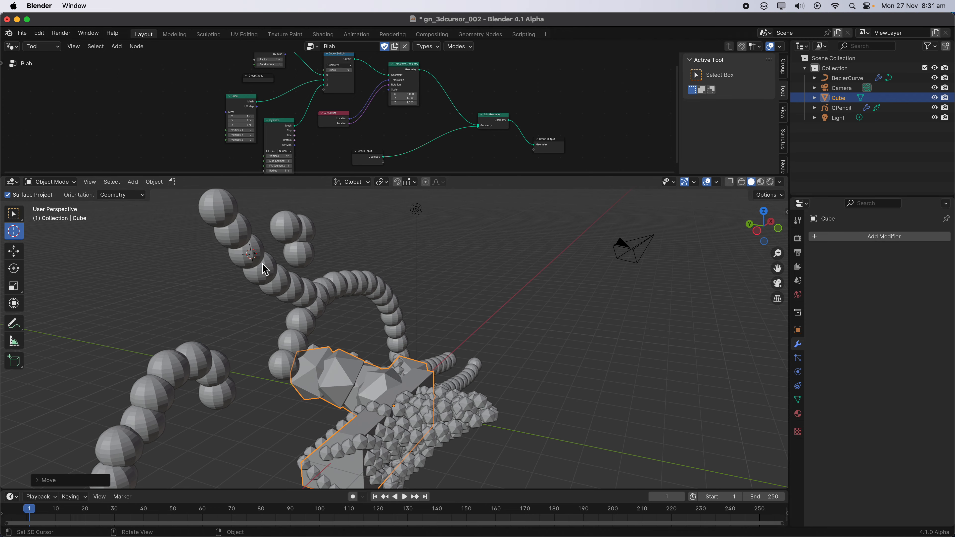
click(272, 276)
click(172, 182)
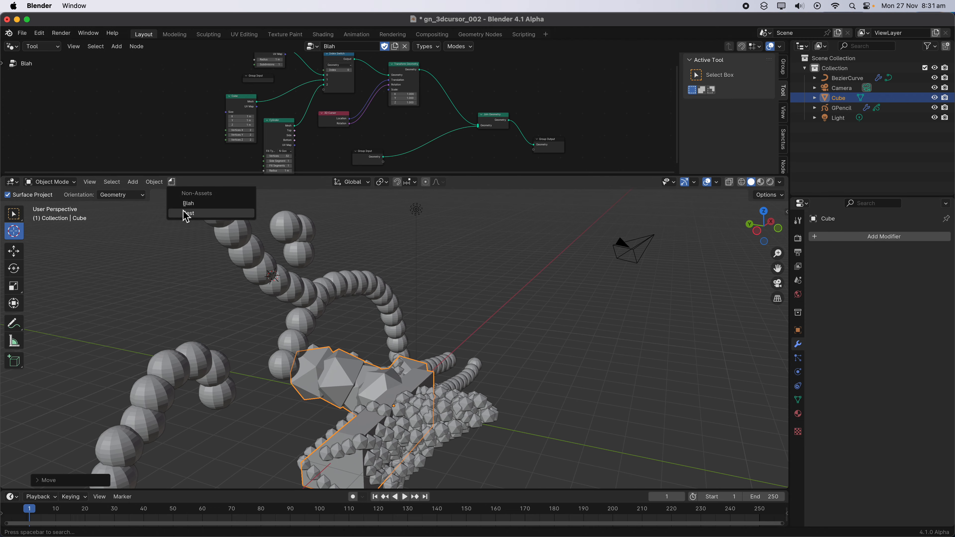
click(194, 205)
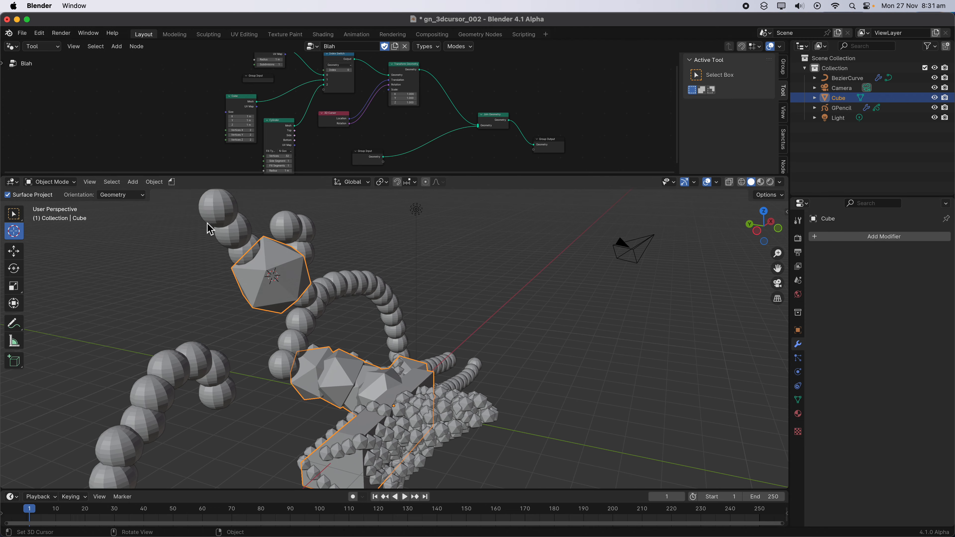
Move the 3D cursor to the descending end of the arched sphere chain and run the Blah tool there.
middle_drag(271, 277, 292, 291)
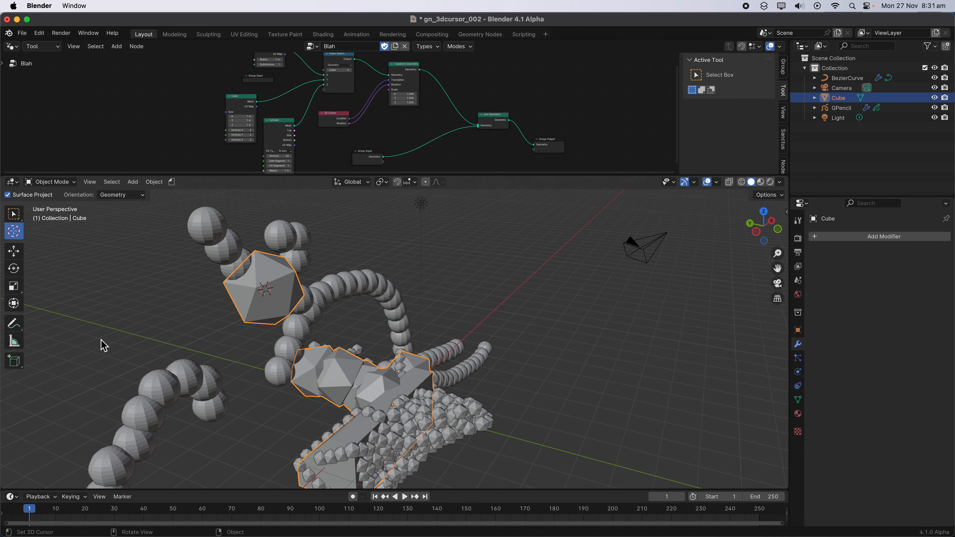
middle_drag(323, 301, 307, 301)
drag(320, 288, 362, 280)
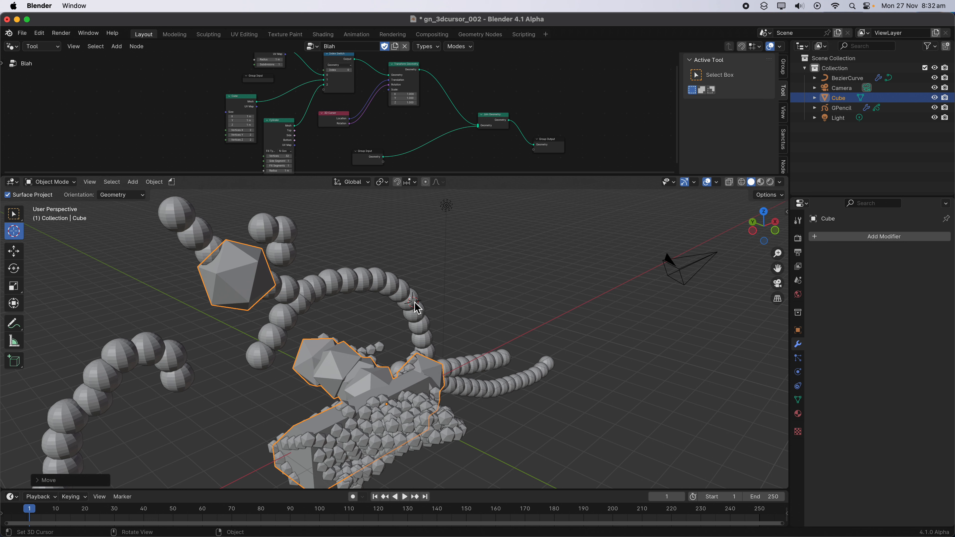
click(174, 183)
click(183, 204)
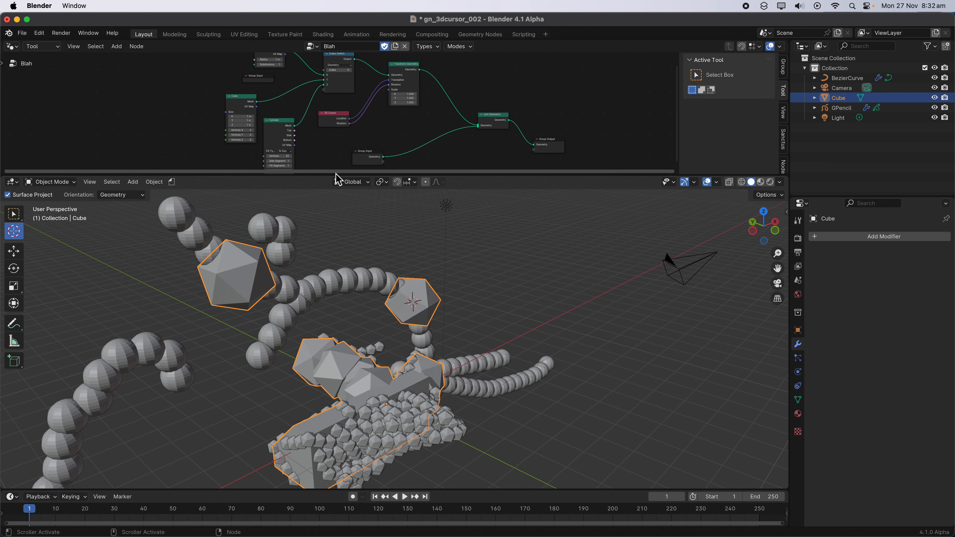
Enlarge the node editor, shift the sphere primitive node away from Index Switch, and delete the unconnected Group Input node above Cube.
drag(334, 175, 353, 312)
scroll(277, 197, up, 4)
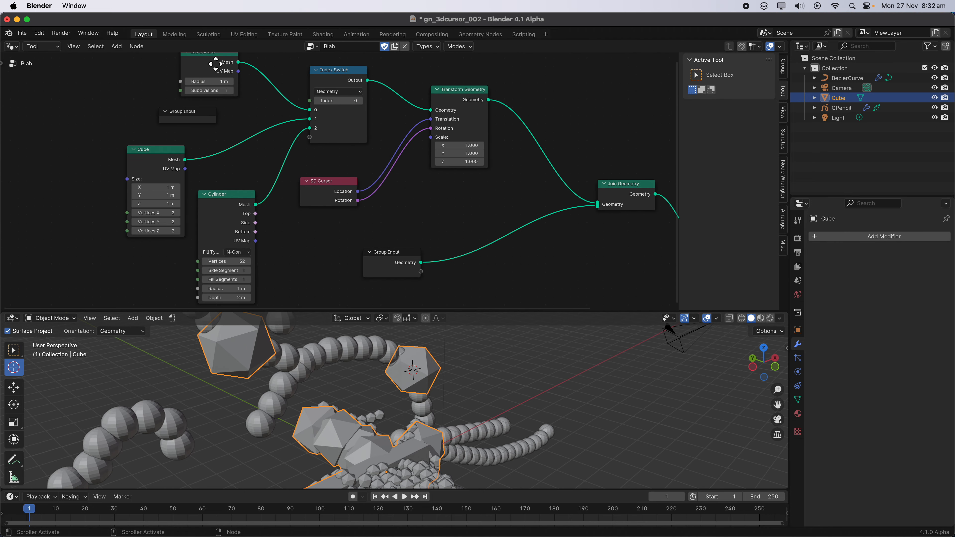
drag(214, 59, 195, 59)
click(209, 117)
key(x)
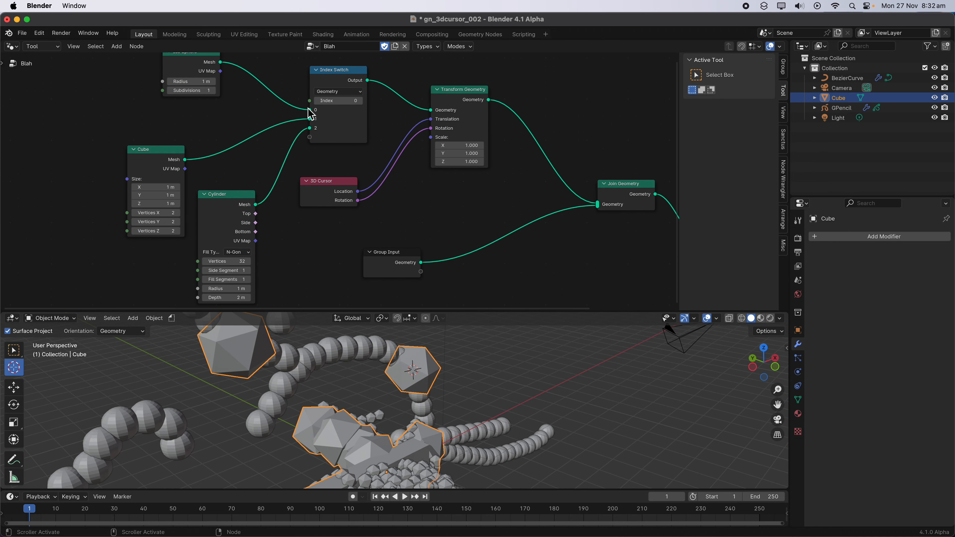
Connect a new Group Input node to the Index Switch node's Index, position it above the Cube node, and save the file.
drag(309, 101, 226, 123)
click(206, 139)
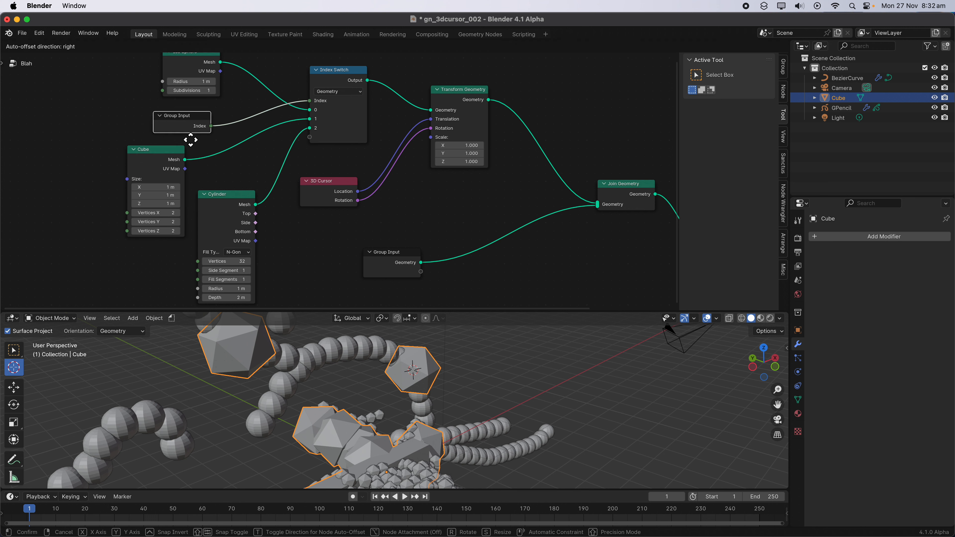
click(173, 137)
key(super+s)
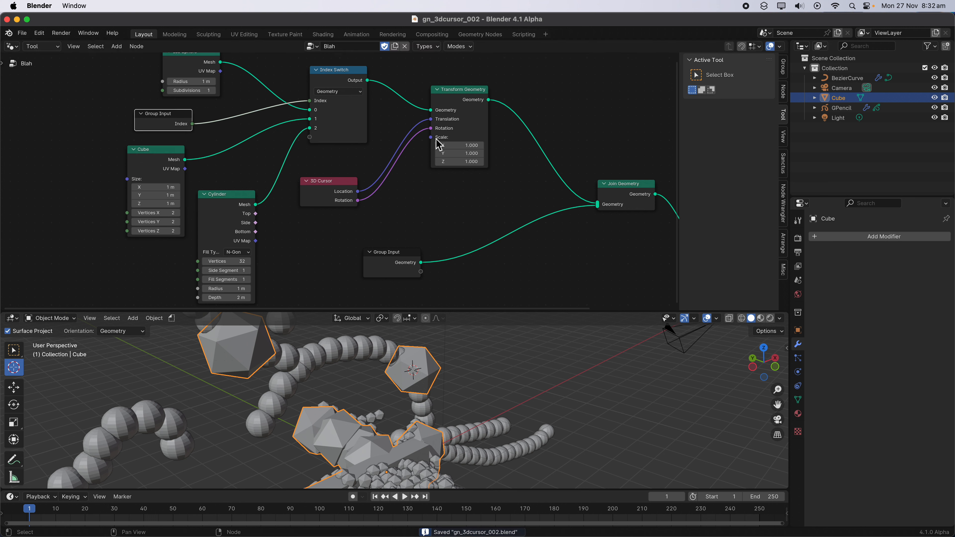
Connect a new Group Input node to Transform Geometry's Scale, space out both nodes, and enlarge the 3D viewport.
drag(431, 137, 409, 203)
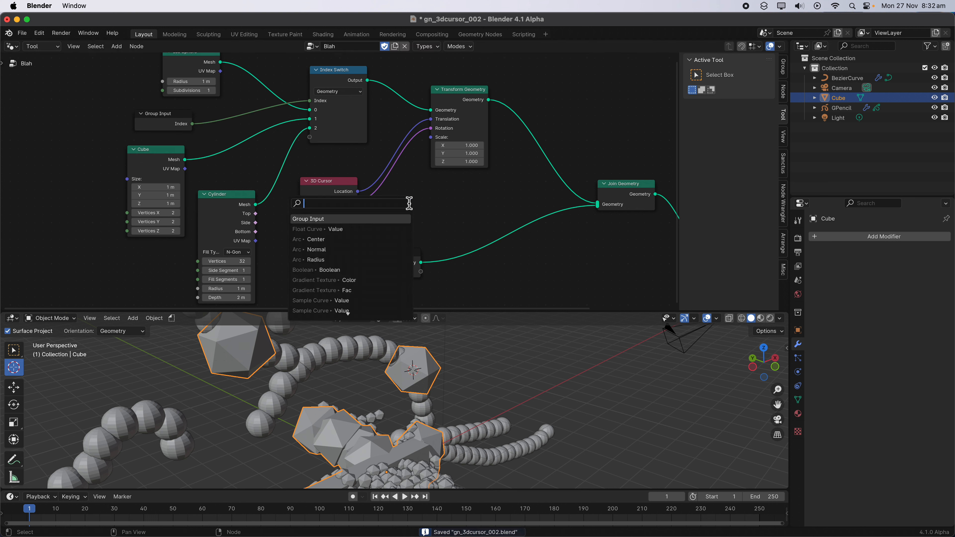
click(401, 219)
drag(453, 126, 491, 129)
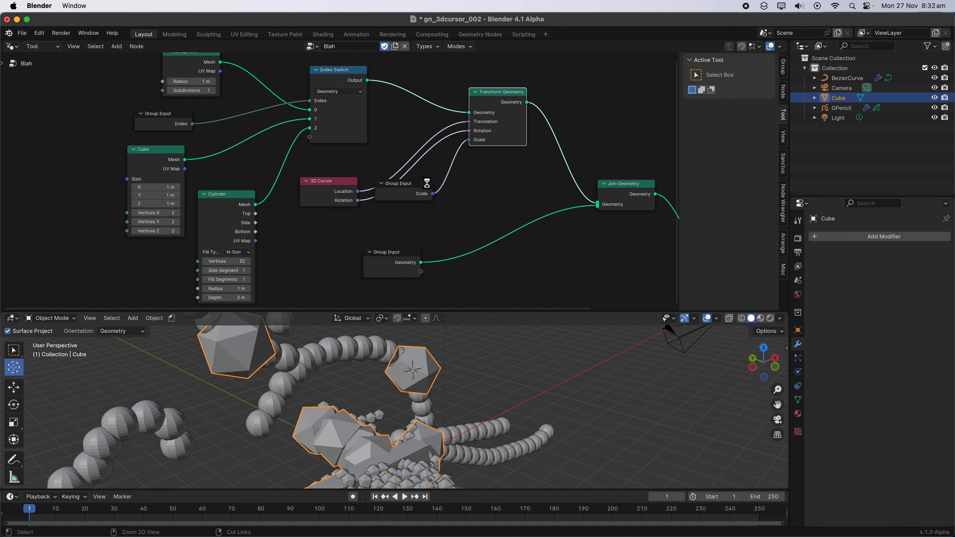
drag(426, 184, 421, 197)
middle_drag(392, 264, 404, 158)
drag(405, 312, 409, 253)
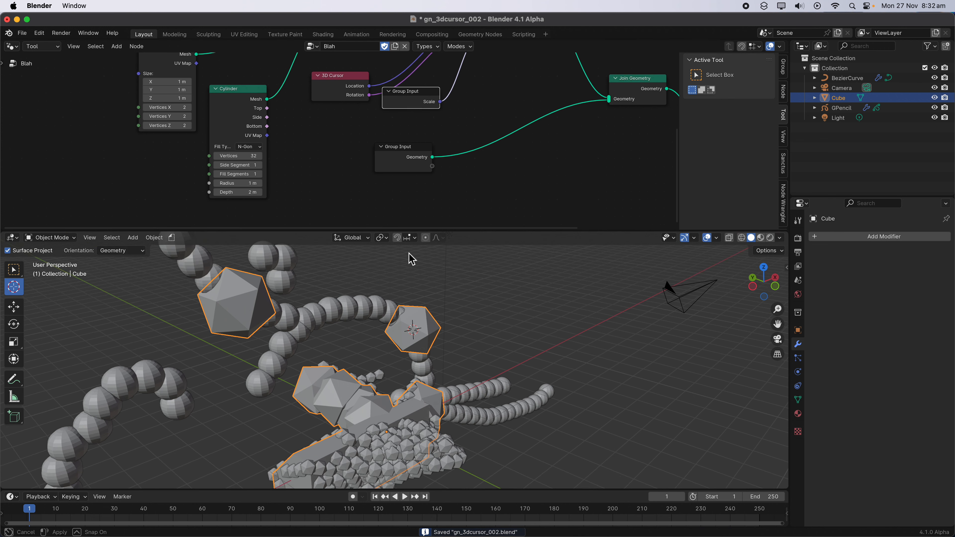
Move the 3D cursor to the middle of the curved sphere chain left of the cube and run the Blah tool there.
scroll(402, 318, down, 1)
mouse_move(187, 383)
mouse_down()
mouse_move(171, 396)
mouse_move(178, 390)
mouse_up()
shift+middle_drag(168, 421, 234, 354)
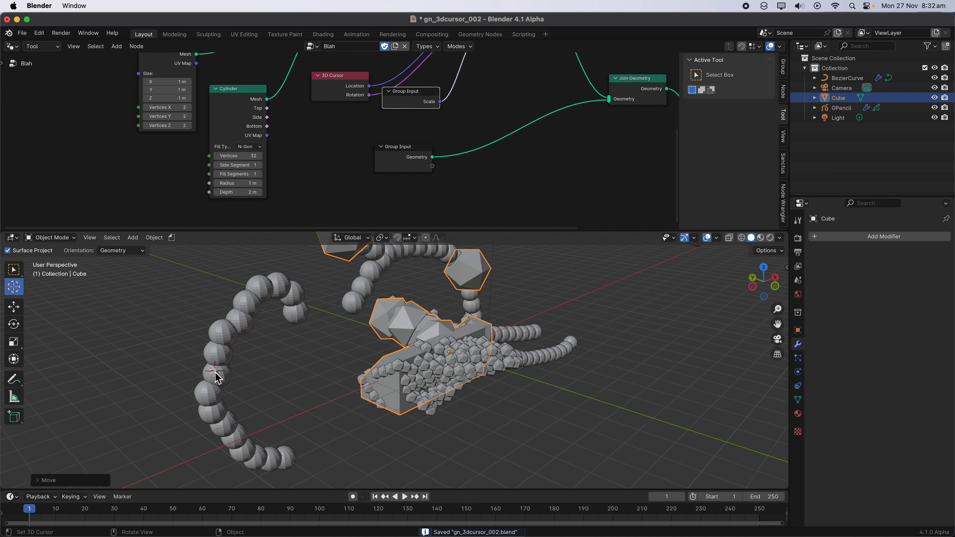
click(172, 237)
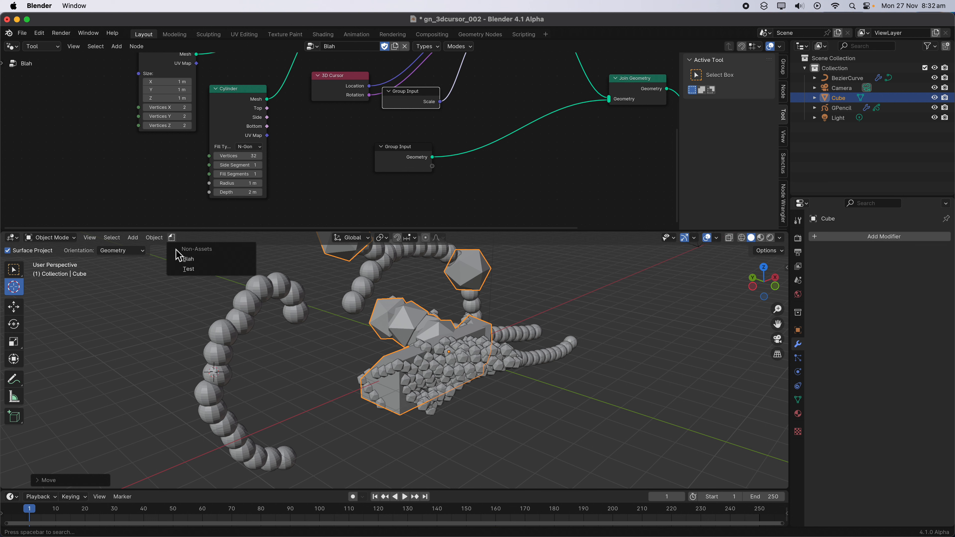
click(185, 260)
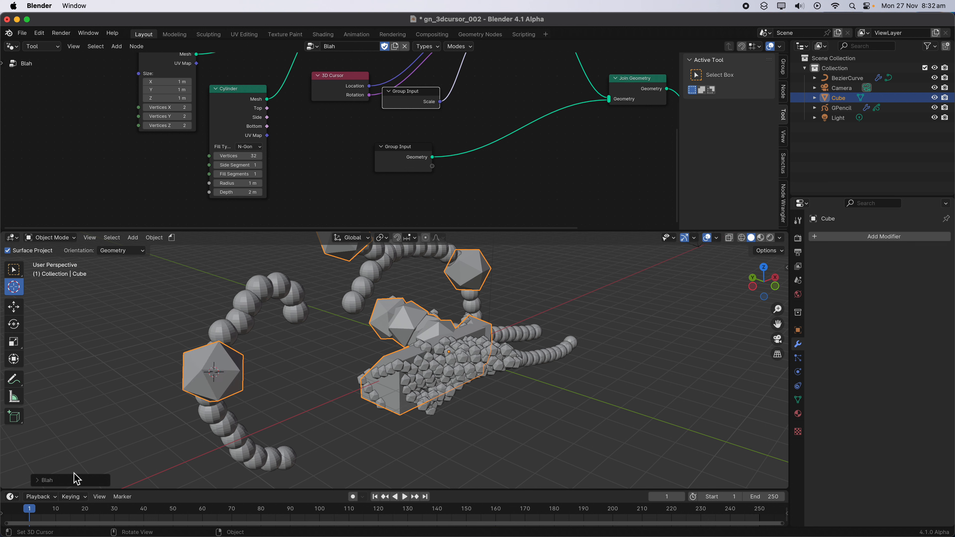
Expand the Blah tool's settings, step its Index through the available shapes, and leave it at 2 for the cylinder.
click(44, 481)
click(152, 448)
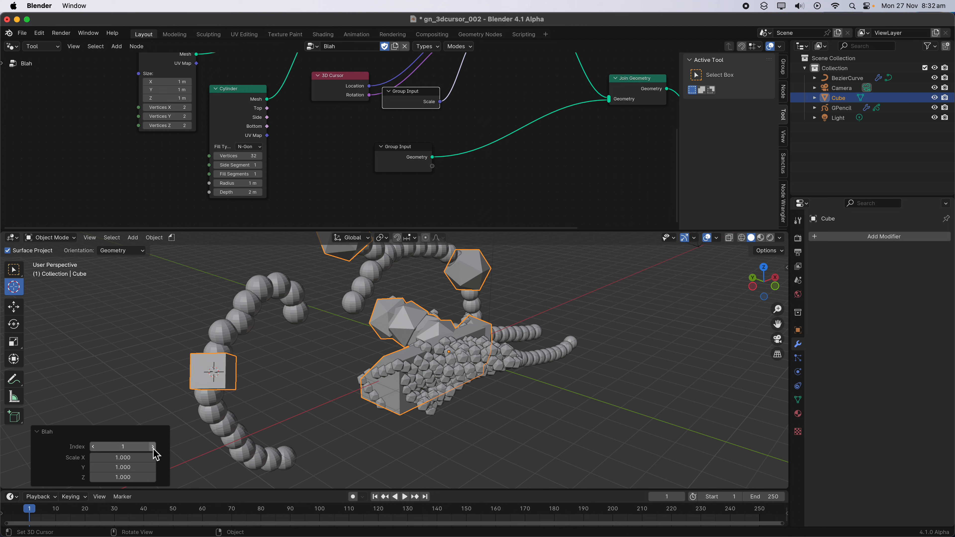
click(152, 447)
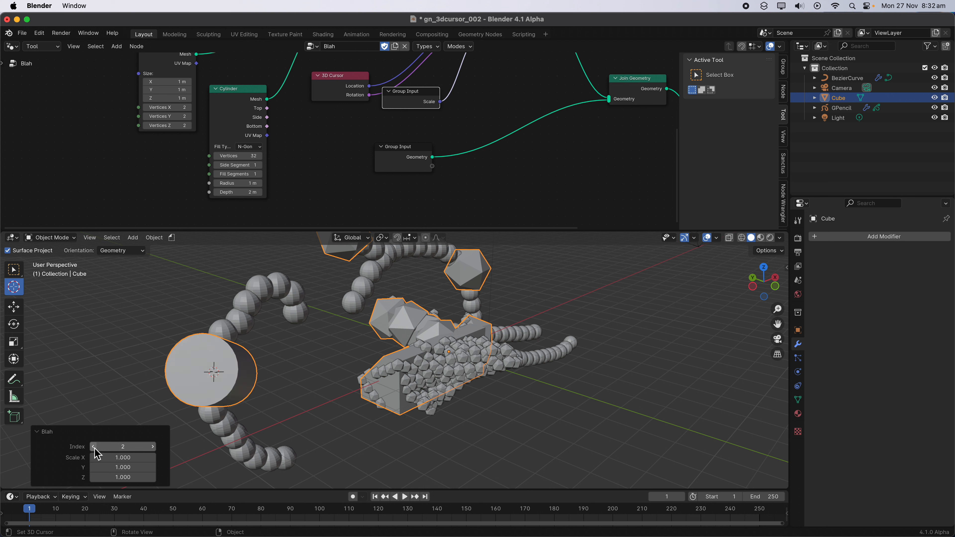
click(153, 447)
click(93, 446)
click(93, 446)
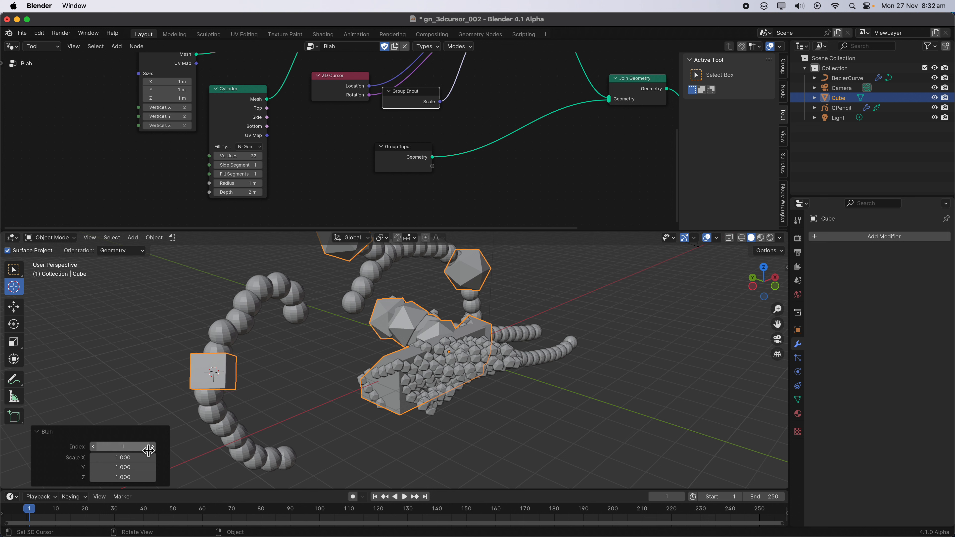
click(152, 447)
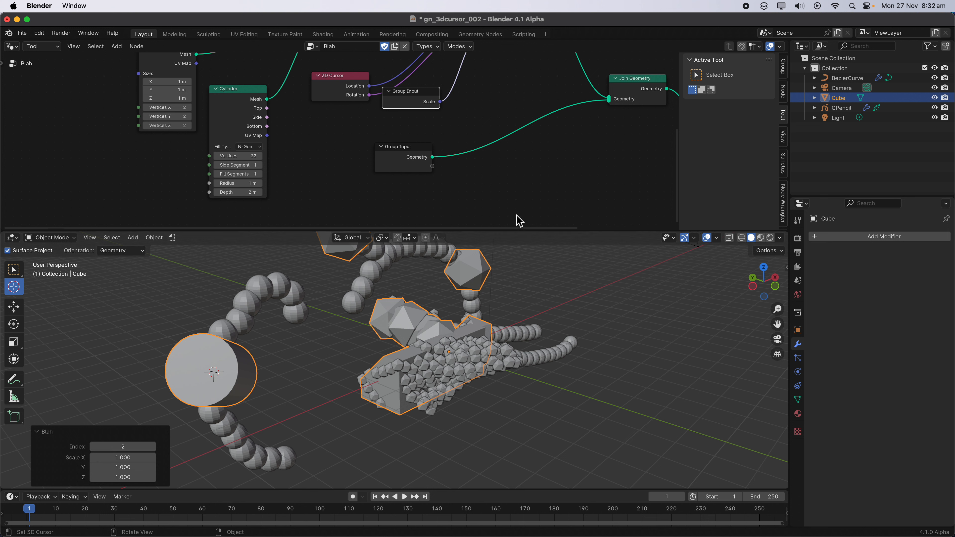
Try to limit the node group's Index input to a minimum of 0 and a maximum of 2, and save the file.
click(784, 70)
click(730, 99)
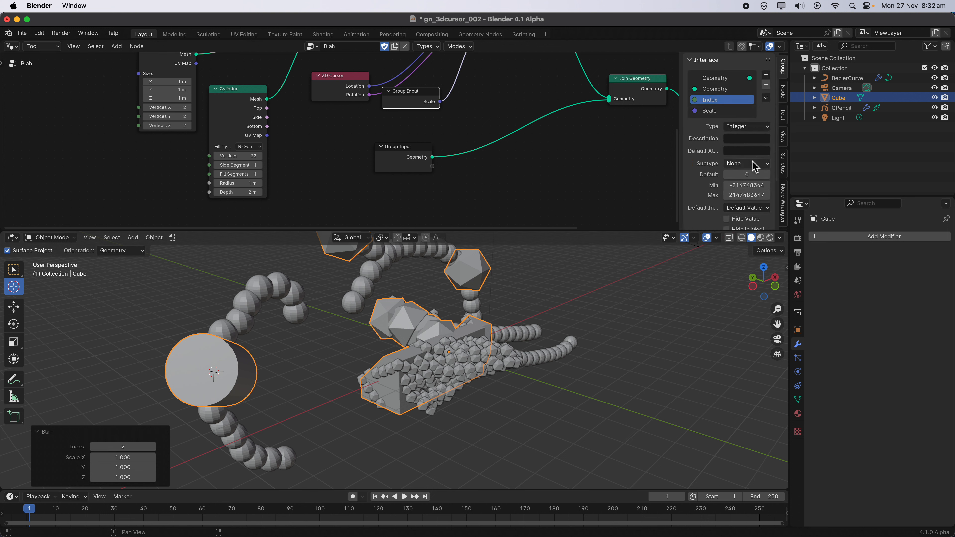
scroll(756, 190, down, 2)
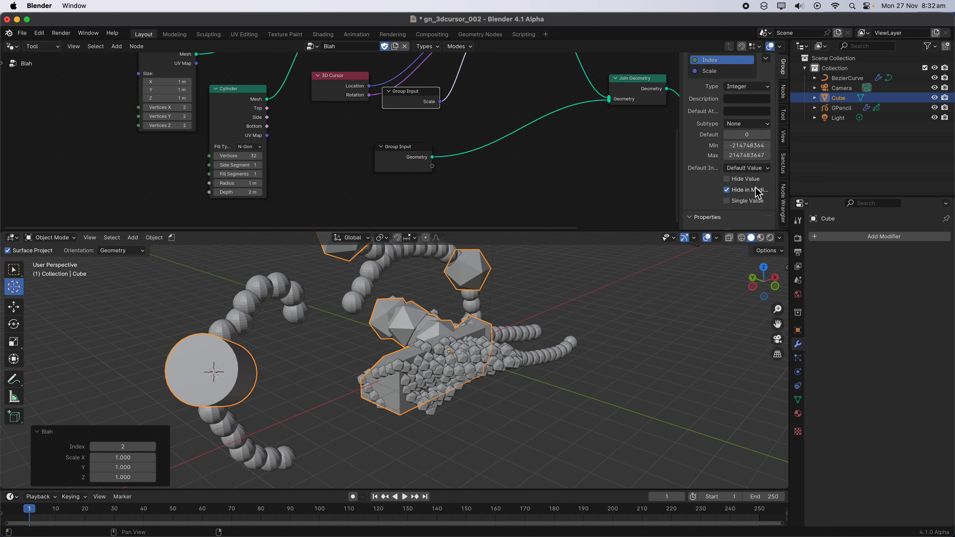
click(752, 156)
text(2)
click(732, 189)
click(751, 145)
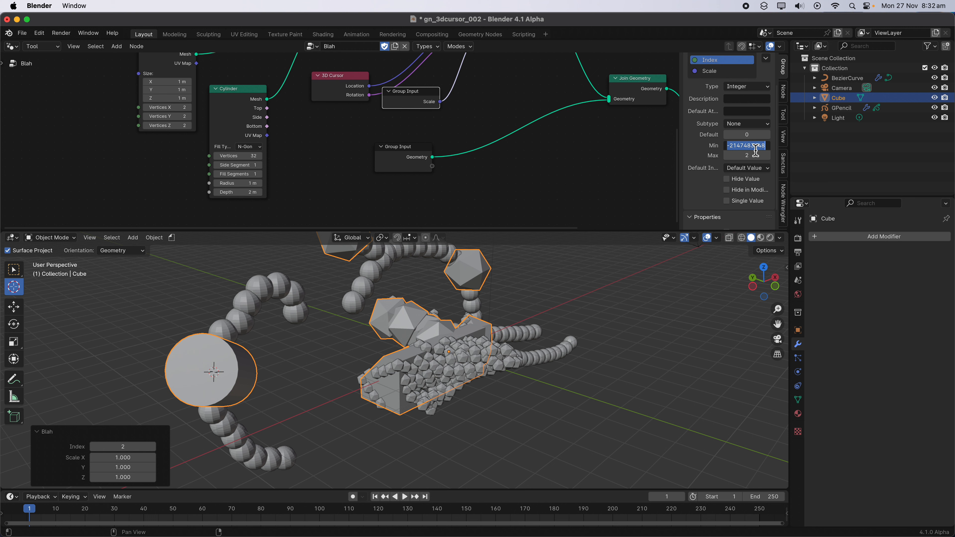
text(0)
key(Return)
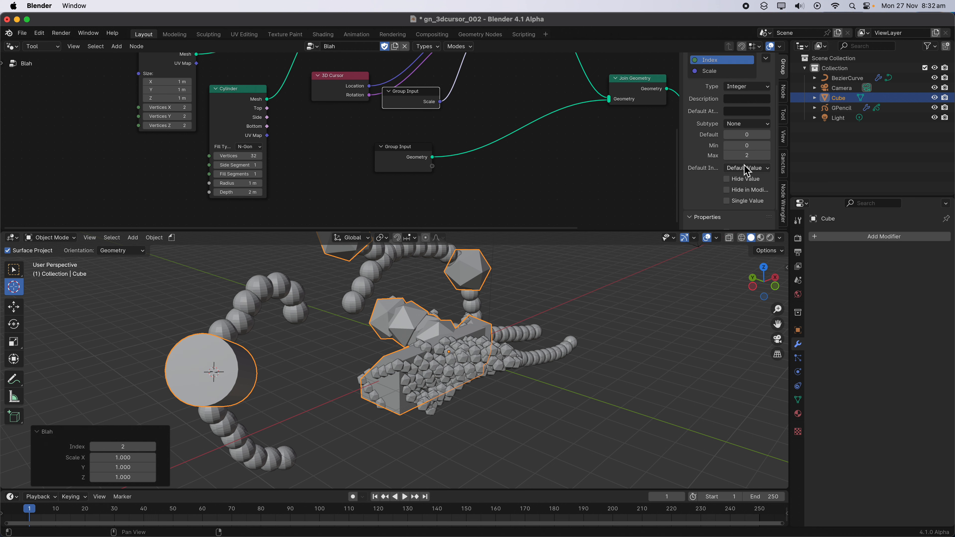
key(super+s)
Test the Index limits by stepping the Blah tool's Index up and down, past 2 and back to 1.
middle_drag(272, 369, 243, 376)
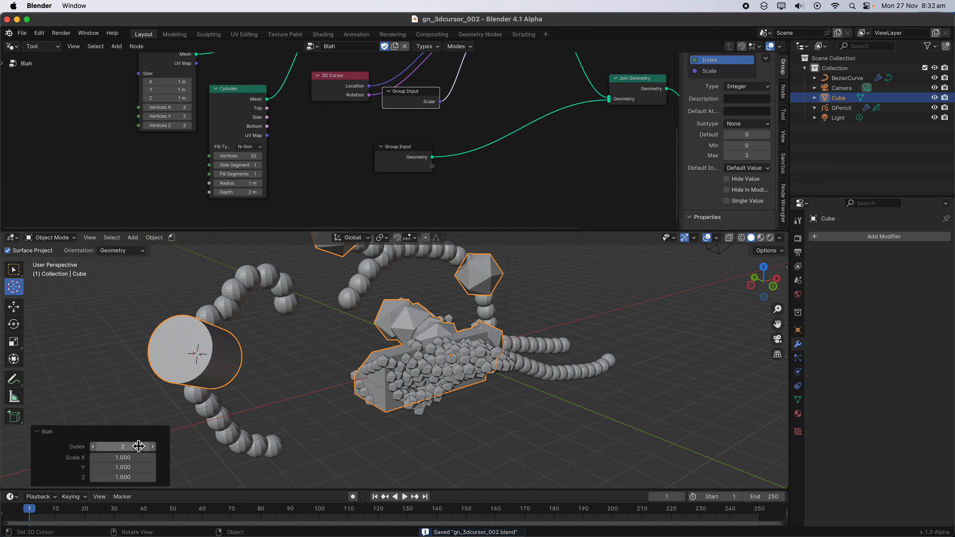
click(152, 446)
click(93, 448)
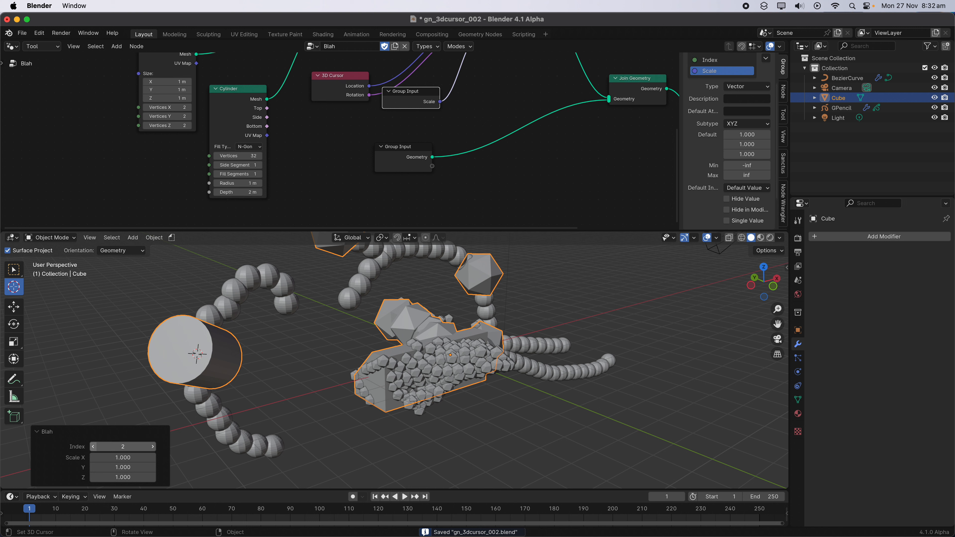
click(94, 448)
click(152, 446)
click(152, 446)
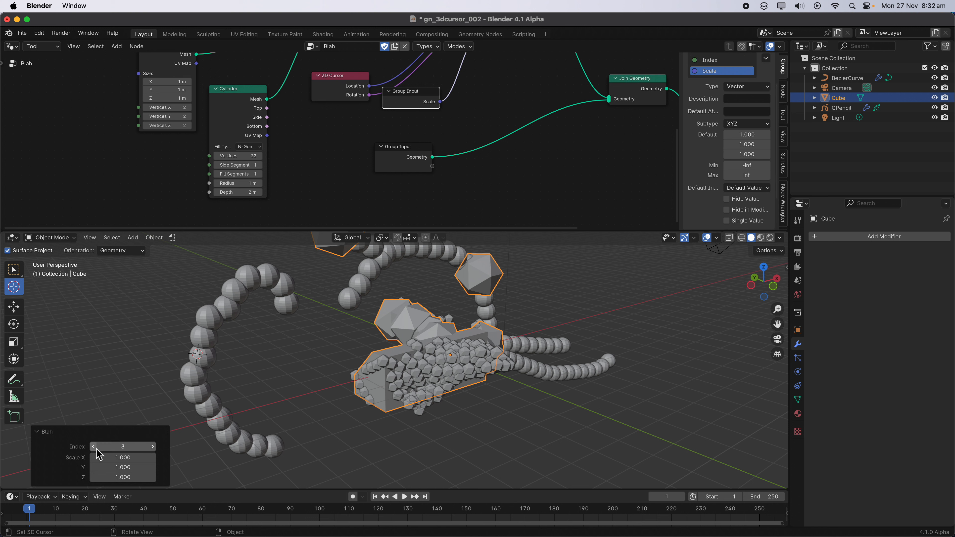
click(94, 447)
click(94, 447)
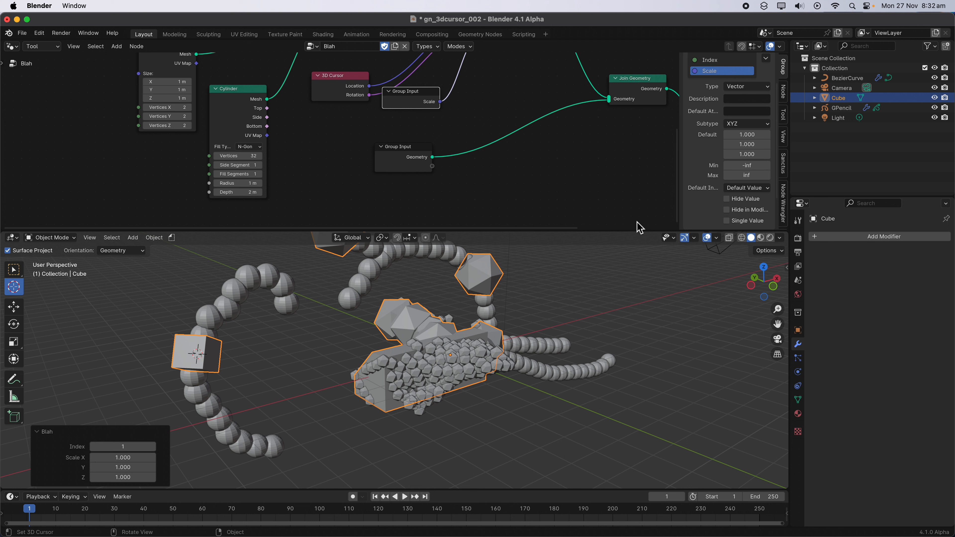
Try again to set the Index input's Min to 0 and Max to 2 in the group interface, and save the file.
scroll(756, 155, up, 3)
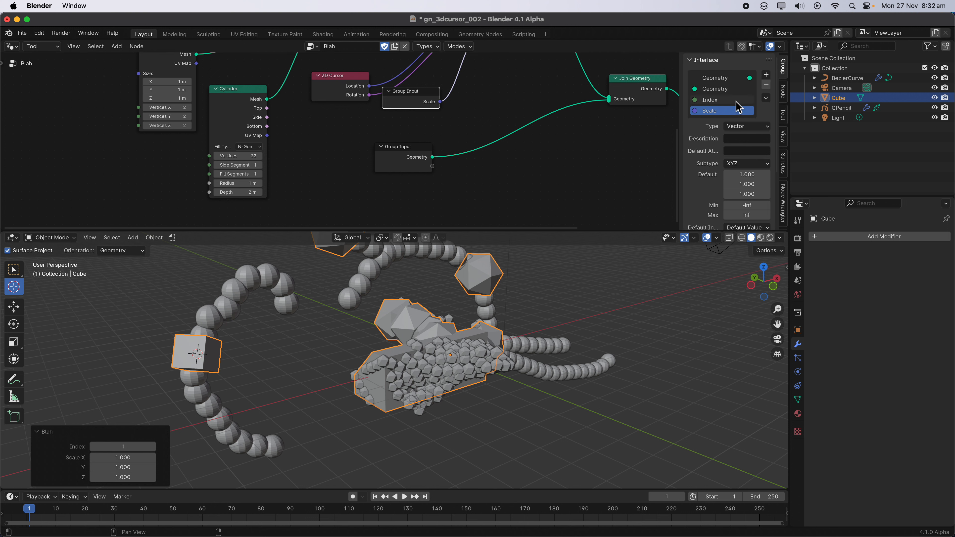
click(736, 100)
click(755, 186)
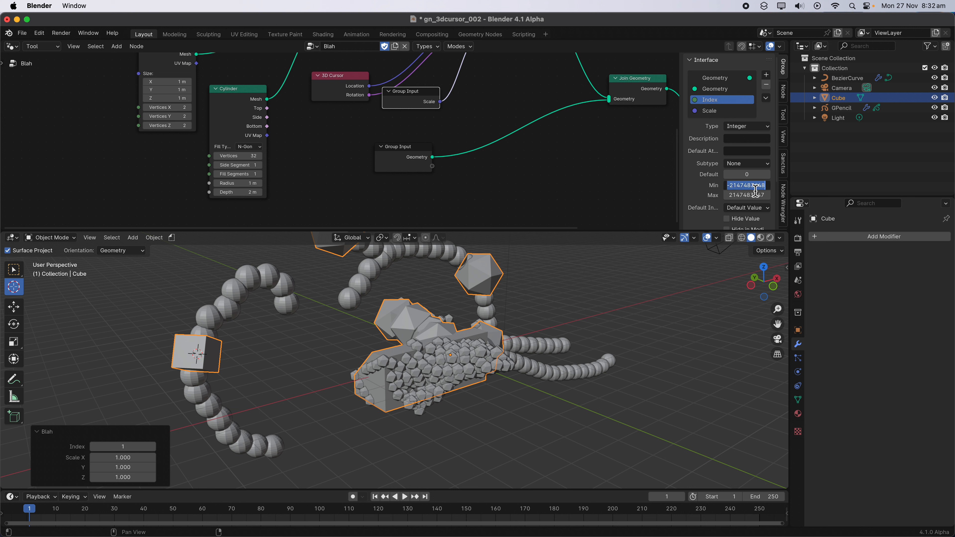
text(0)
key(Tab)
text(2)
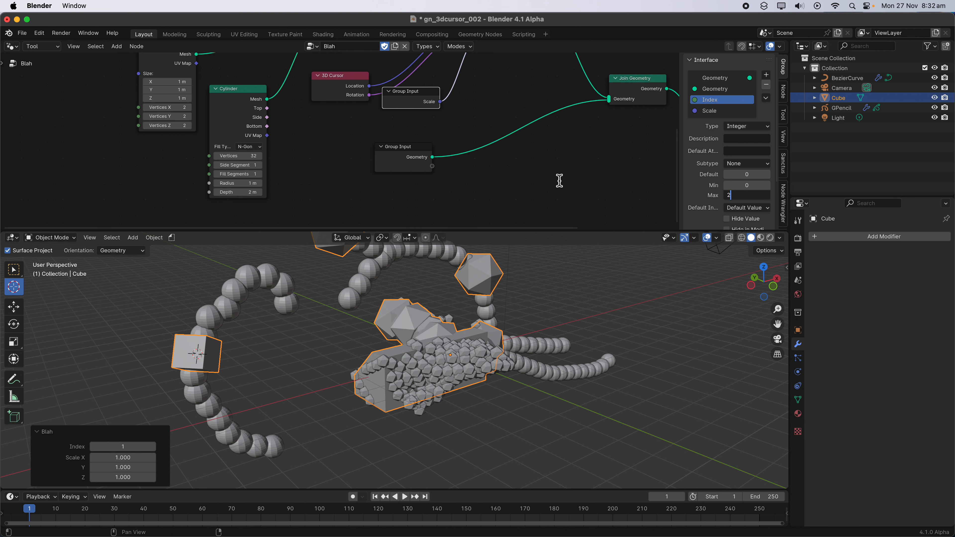
key(Return)
key(super+s)
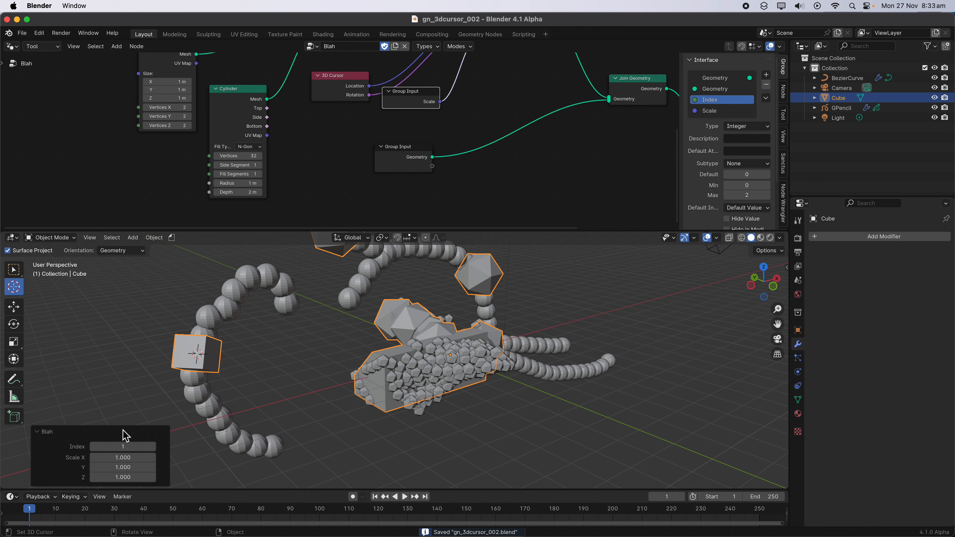
Set the Blah tool's Index to 2 and check the limits of the group's Index input.
click(152, 446)
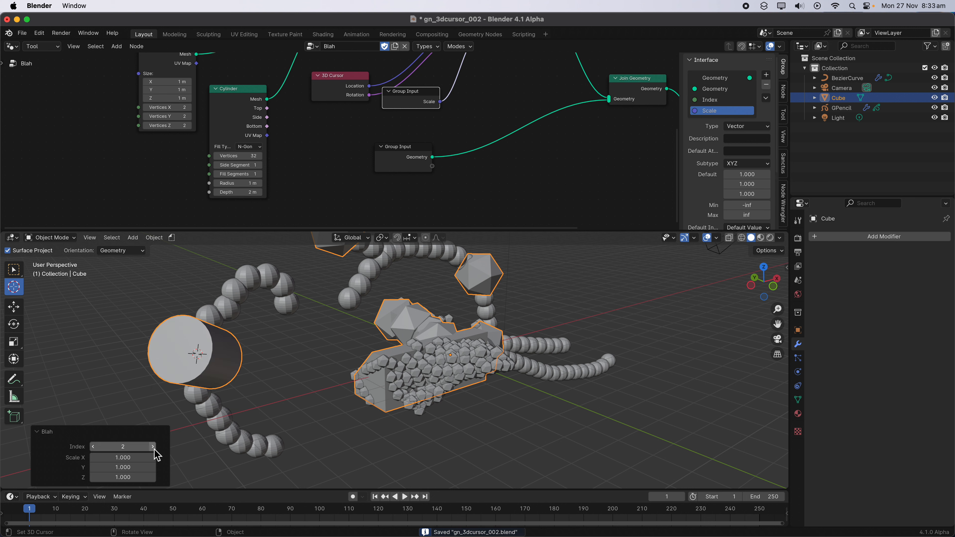
click(728, 100)
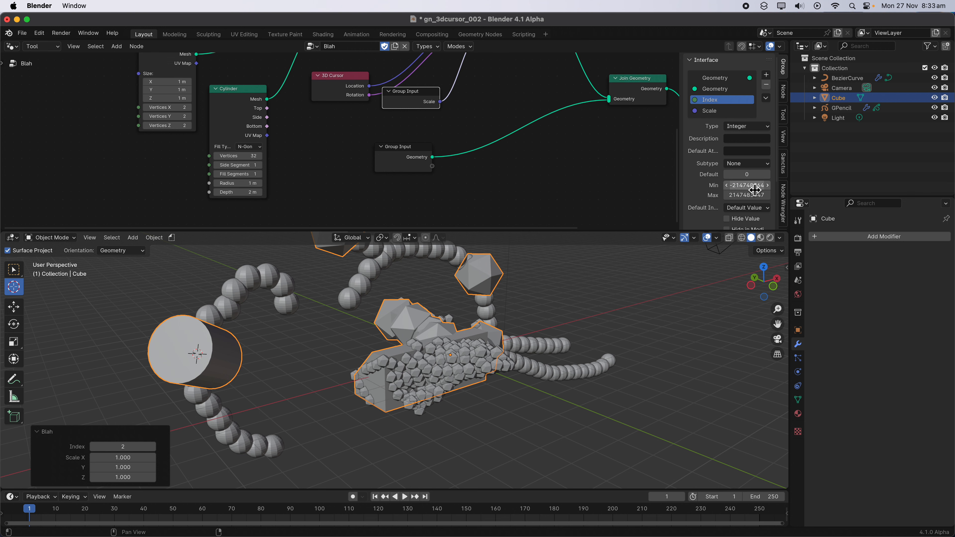
Move the 3D cursor onto the last sphere of the shorter of the two chains extending right from the cube.
middle_drag(241, 357, 453, 355)
drag(392, 363, 386, 364)
scroll(387, 363, up, 3)
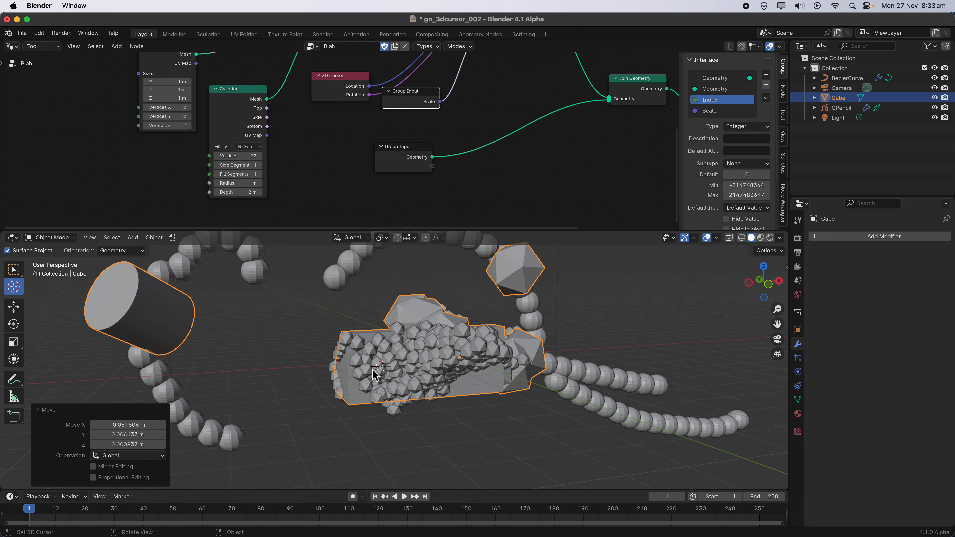
middle_drag(470, 375, 438, 377)
drag(560, 376, 565, 376)
drag(688, 402, 692, 403)
shift+middle_drag(693, 405, 547, 372)
click(596, 387)
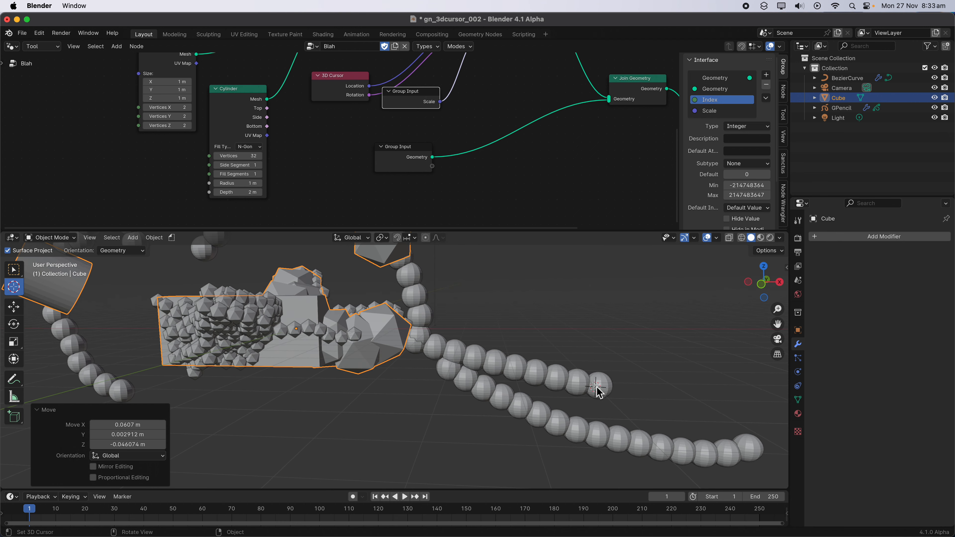
middle_drag(601, 390, 602, 387)
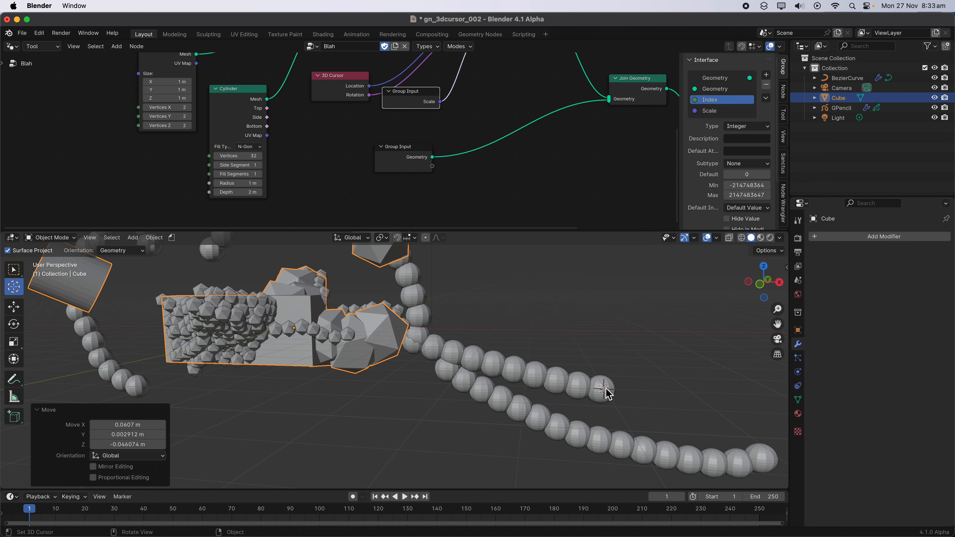
mouse_move(605, 389)
mouse_down()
mouse_move(596, 386)
mouse_move(606, 387)
mouse_up()
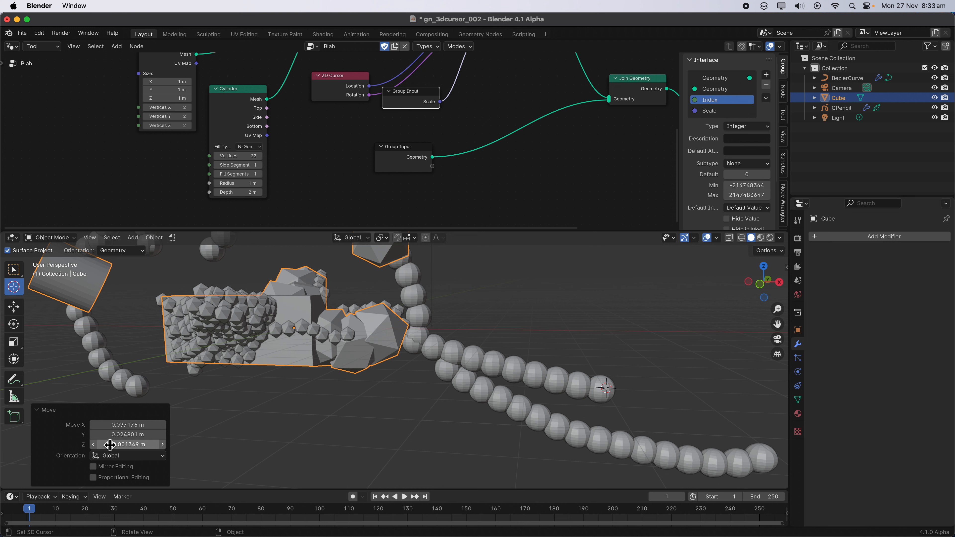
Add the Blah tool to Quick Favorites and run it from there at the end of the shorter sphere chain.
right_click(173, 237)
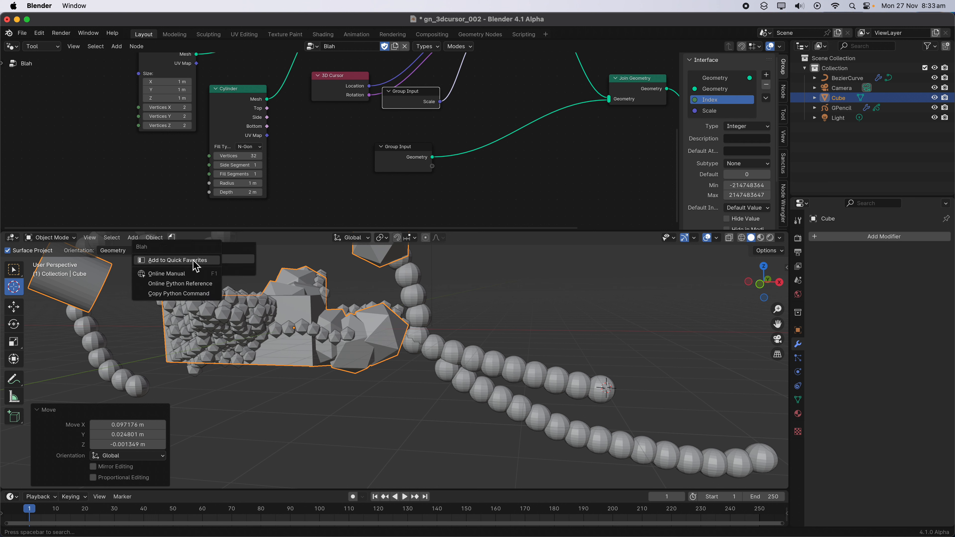
click(193, 261)
shift+middle_drag(619, 367, 529, 338)
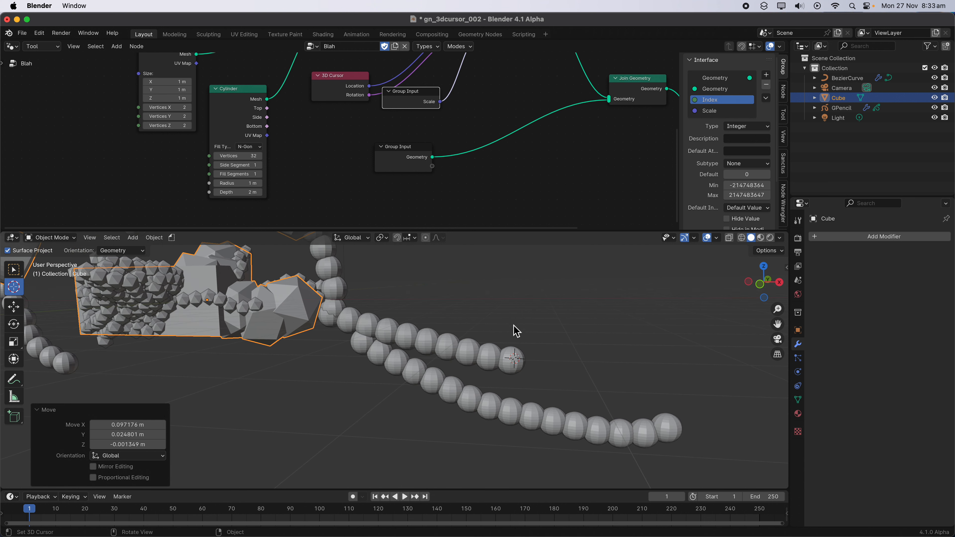
key(q)
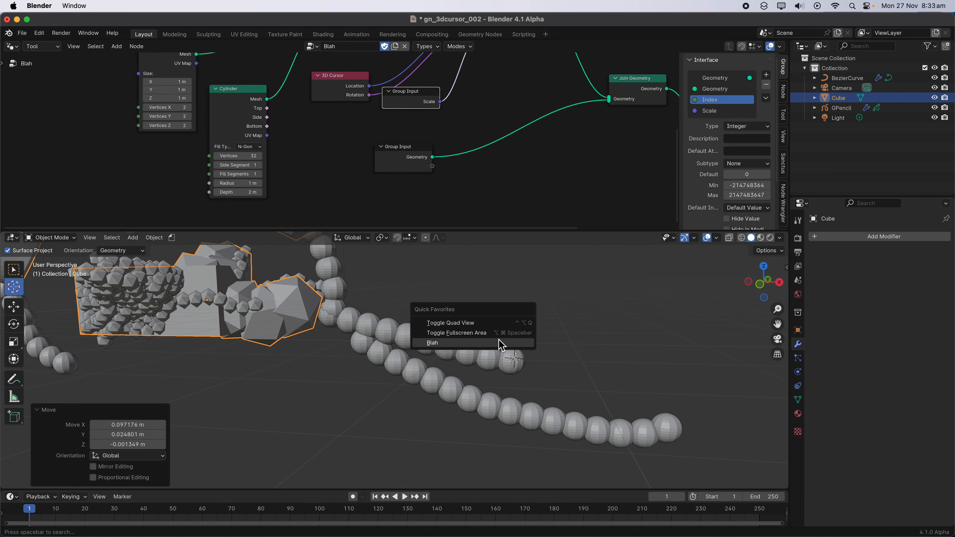
click(502, 342)
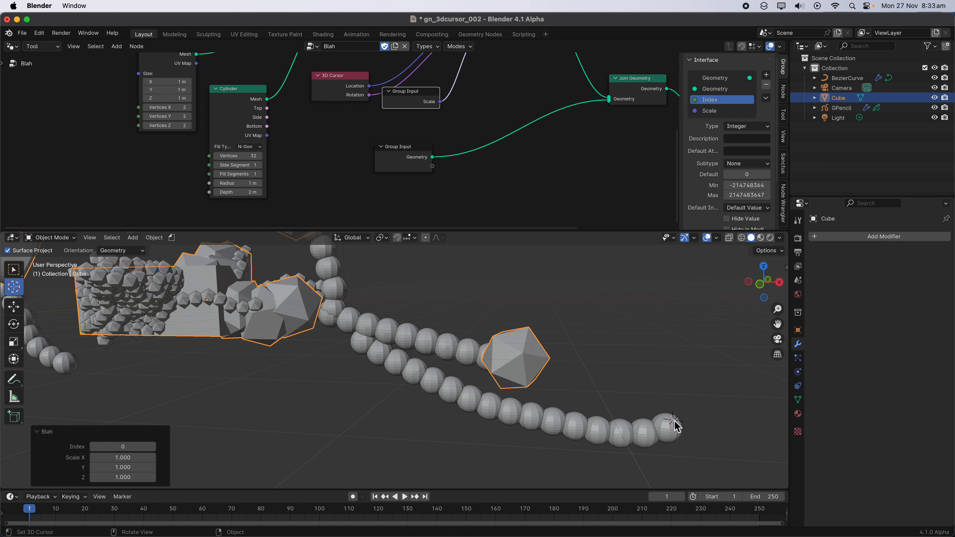
Run Blah from Quick Favorites at the end of the longer sphere chain and set its Index to 1 for a cube.
key(q)
click(675, 432)
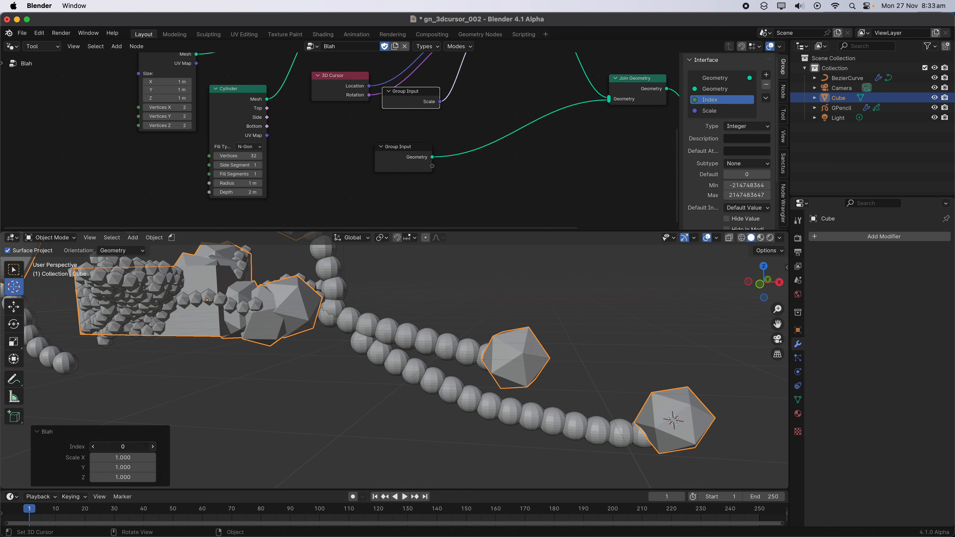
click(152, 447)
middle_drag(430, 442, 672, 400)
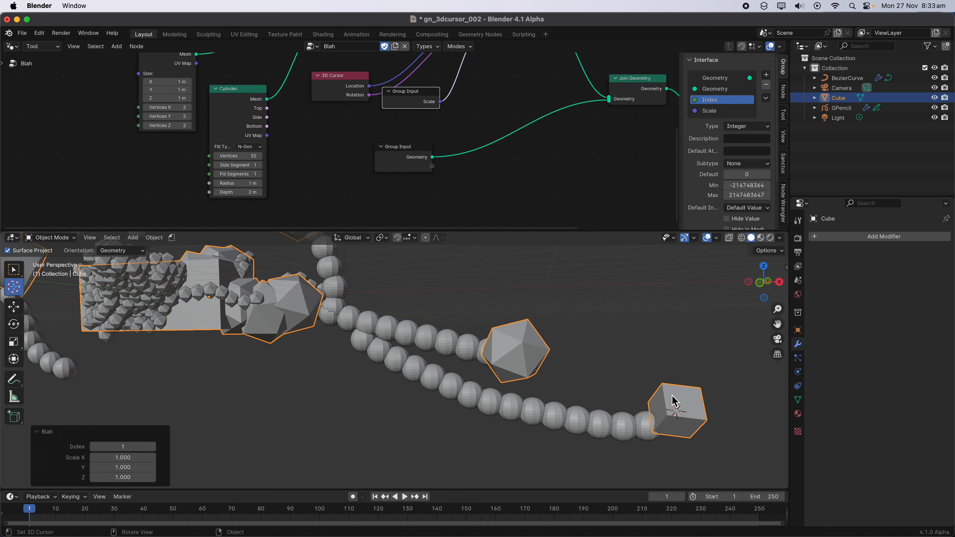
Move the 3D cursor onto the shorter chain's end shape, run Blah from Quick Favorites, and set its Index to 2 for a cylinder.
click(539, 348)
key(q)
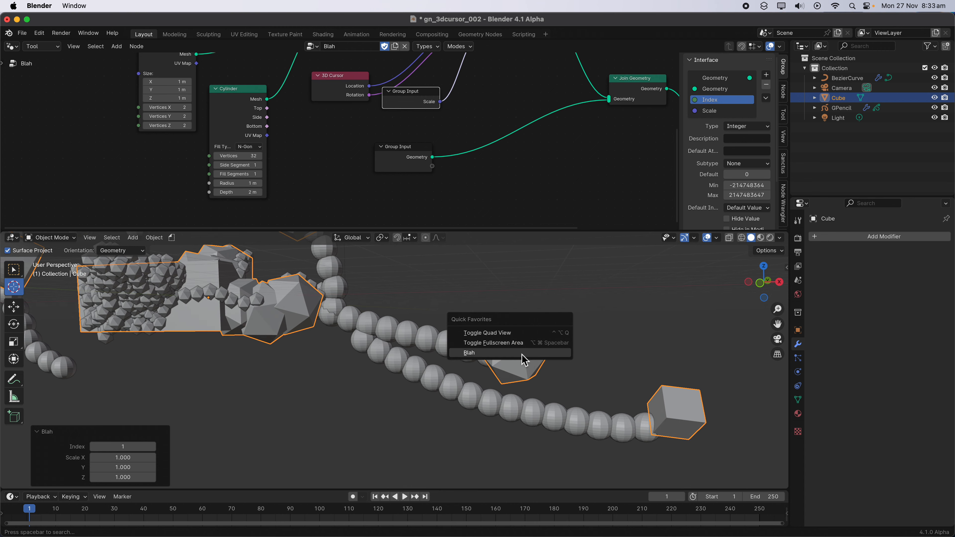
click(524, 352)
click(153, 446)
Enlarge the 3D viewport and view all the placed shapes from different angles.
middle_drag(452, 421, 474, 356)
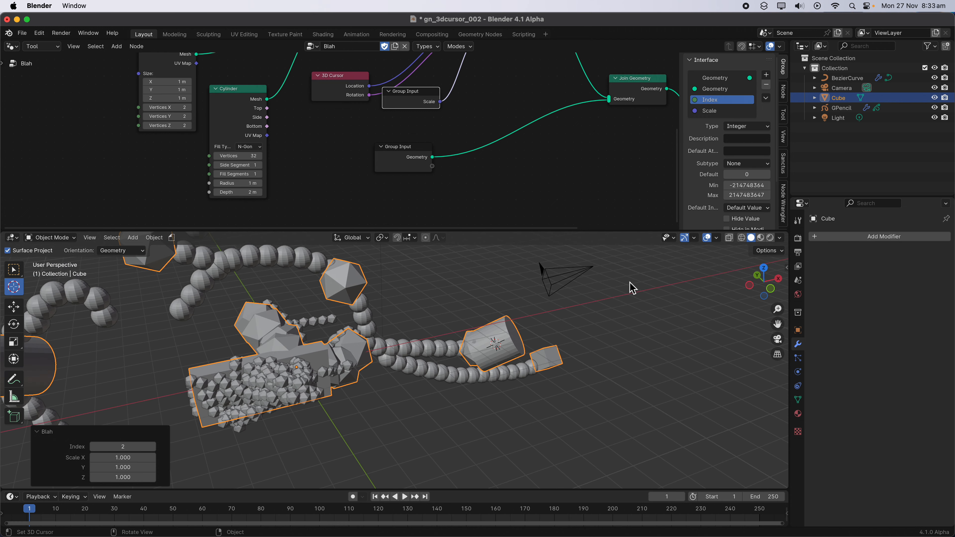
drag(607, 229, 584, 162)
middle_drag(584, 205, 559, 280)
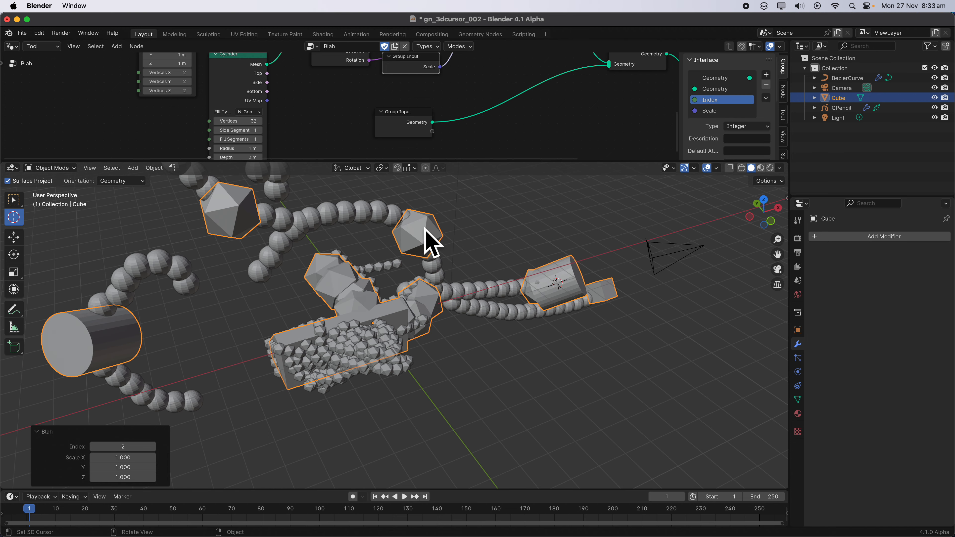
shift+middle_drag(424, 228, 399, 312)
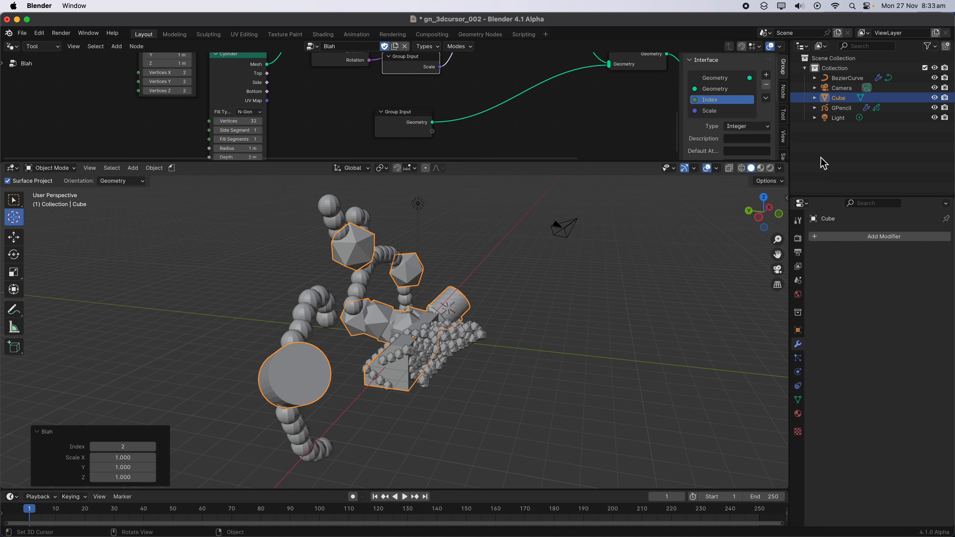
Edit BezierCurve and draw one long curve outward from each side of the central shape cluster.
click(847, 78)
mouse_move(473, 292)
middle_down()
mouse_move(473, 319)
mouse_move(495, 325)
mouse_move(467, 319)
middle_up()
key(Tab)
mouse_move(468, 319)
mouse_down()
mouse_move(575, 313)
mouse_move(619, 335)
mouse_up()
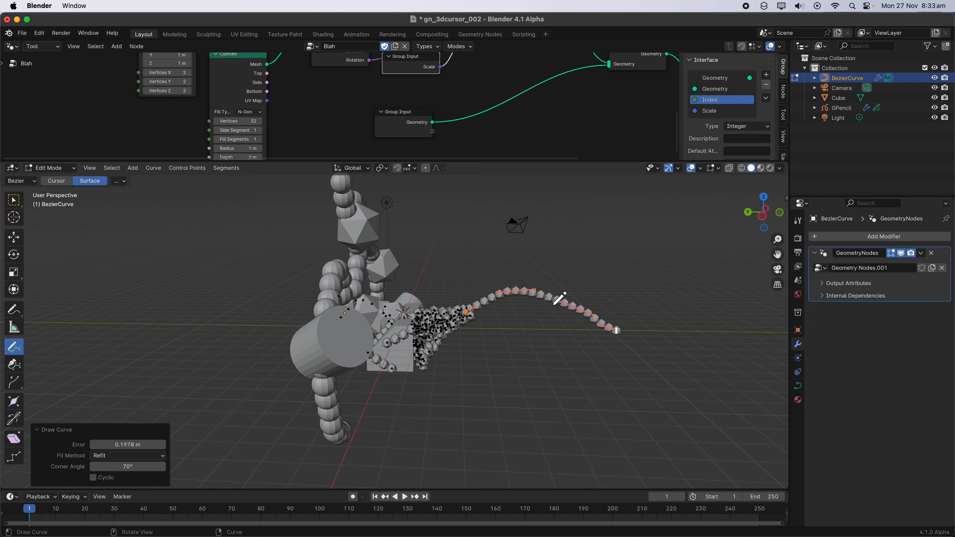
middle_drag(481, 292, 400, 316)
drag(281, 280, 217, 278)
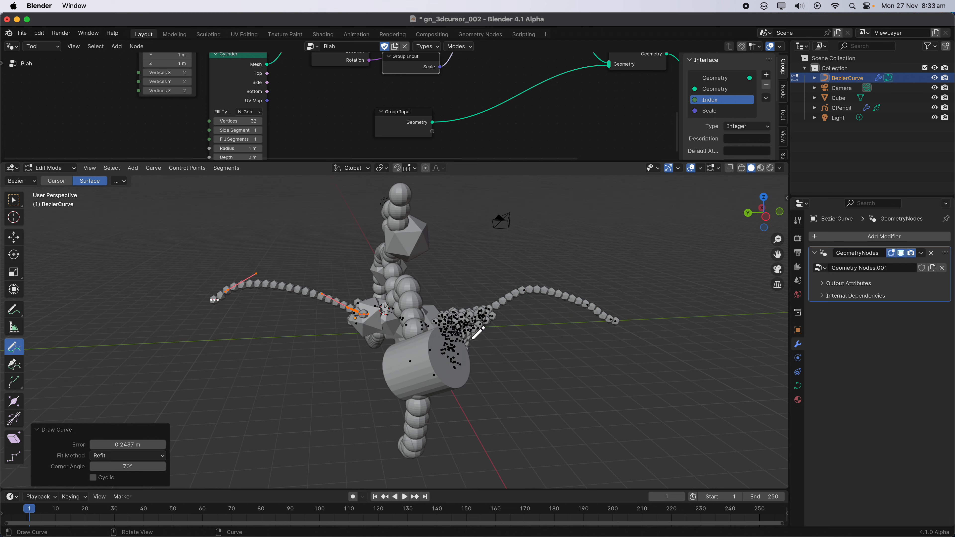
Draw two curves branching out in opposite directions from near the free end of the latest strand.
mouse_move(216, 278)
middle_down()
mouse_move(539, 324)
mouse_move(465, 380)
middle_up()
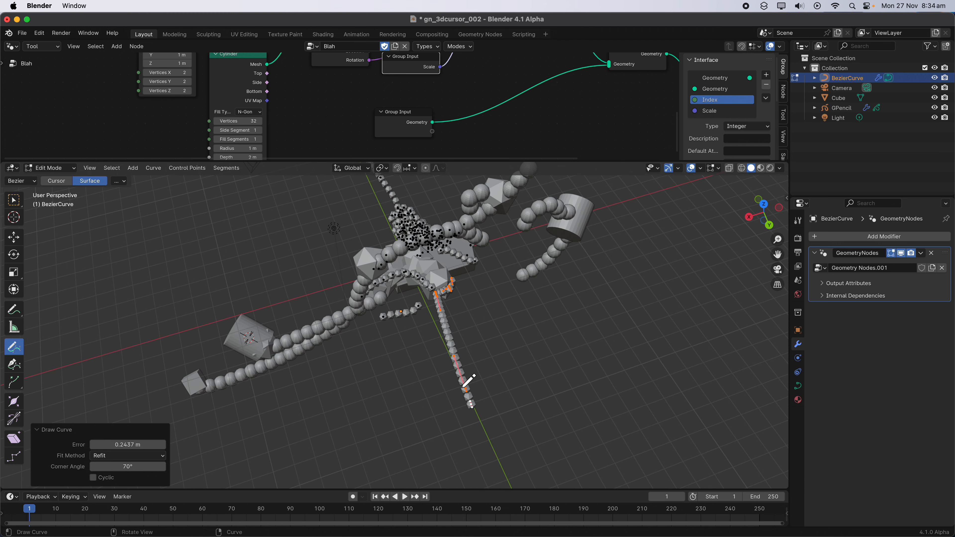
drag(461, 381, 581, 328)
drag(465, 386, 331, 435)
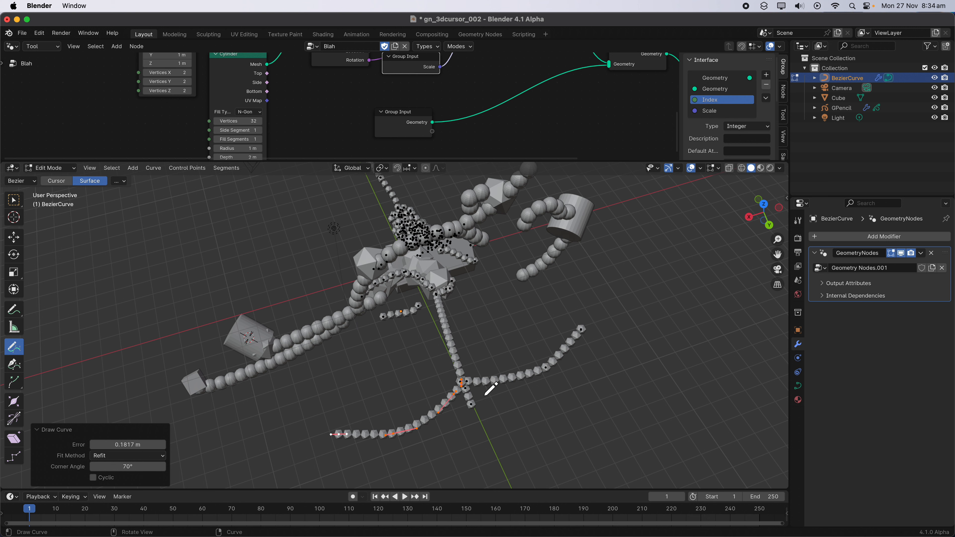
Draw several cross-linked curves at the end of one branch to form a small net of strands.
scroll(470, 397, up, 2)
scroll(417, 397, down, 1)
drag(279, 487, 279, 489)
shift+middle_drag(314, 432, 319, 385)
mouse_move(285, 445)
mouse_down()
mouse_move(399, 445)
mouse_move(404, 368)
mouse_up()
drag(356, 382, 349, 457)
mouse_move(382, 444)
middle_down()
mouse_move(427, 411)
mouse_move(447, 375)
mouse_move(420, 366)
middle_up()
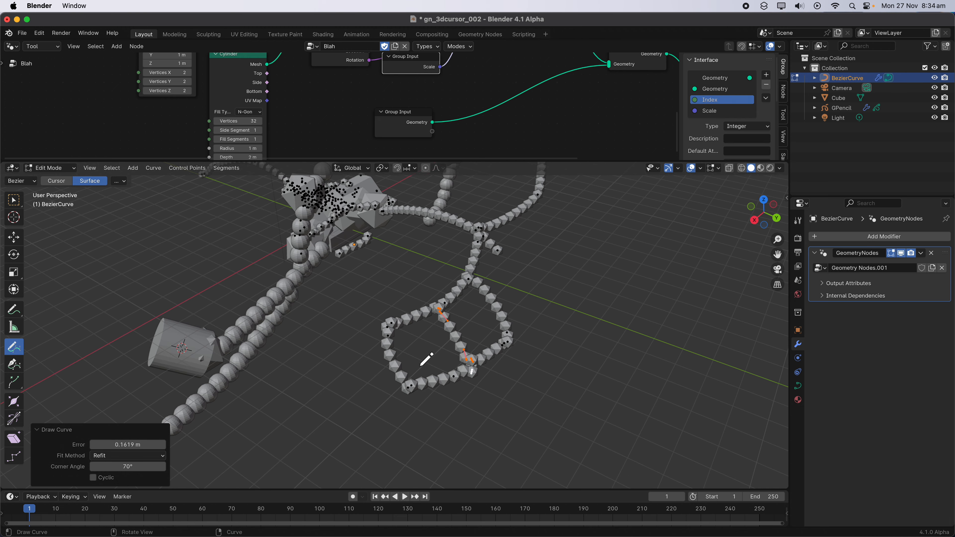
drag(436, 344, 461, 335)
Draw short strands hanging from the other branch and the nearby sphere chain, plus one on the cylinder.
mouse_move(527, 315)
middle_down()
mouse_move(492, 294)
mouse_move(459, 318)
mouse_move(470, 301)
middle_up()
drag(481, 279, 538, 385)
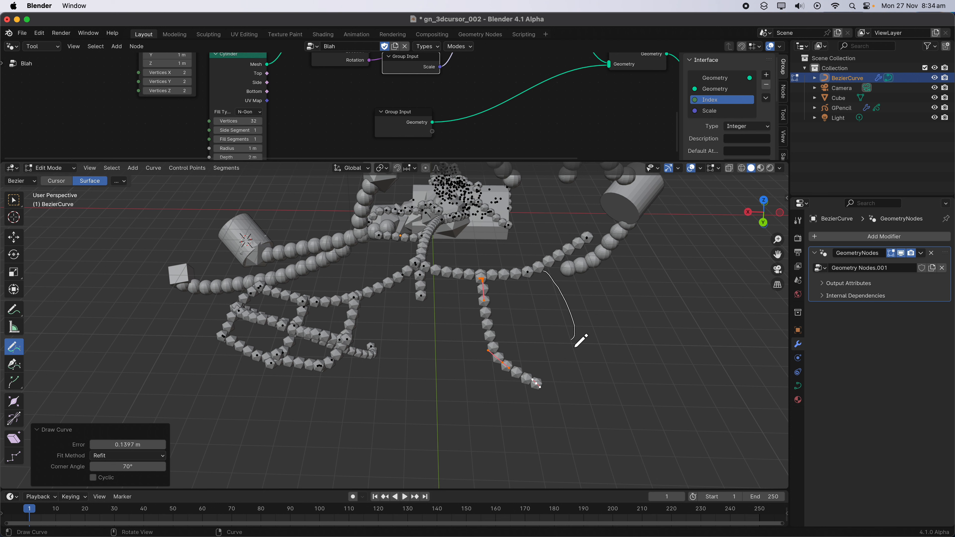
drag(575, 345, 576, 347)
middle_drag(576, 346, 569, 365)
drag(639, 411, 616, 452)
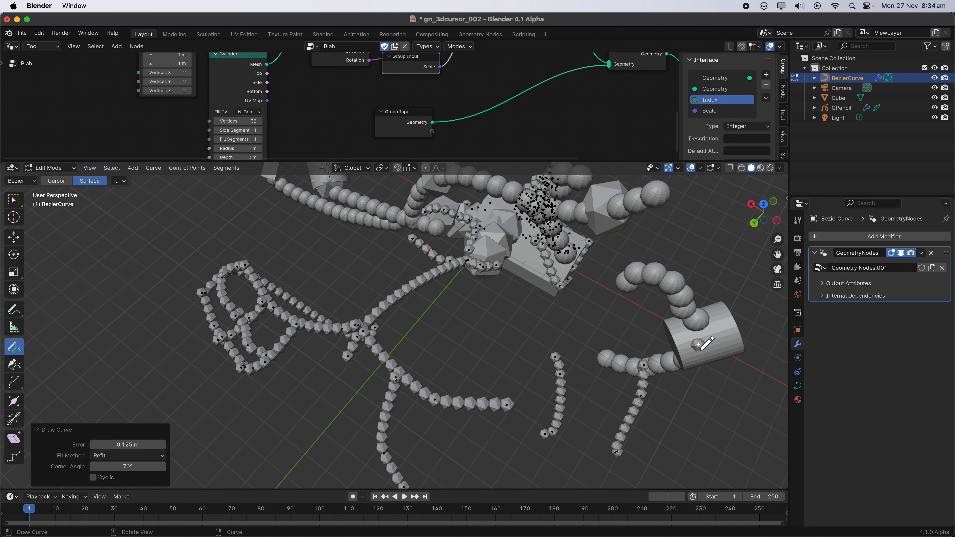
drag(702, 348, 701, 252)
Draw curves linking the sphere chain to the strand net, including a long one running straight across the structure.
mouse_move(714, 284)
middle_down()
mouse_move(603, 273)
mouse_move(352, 297)
middle_up()
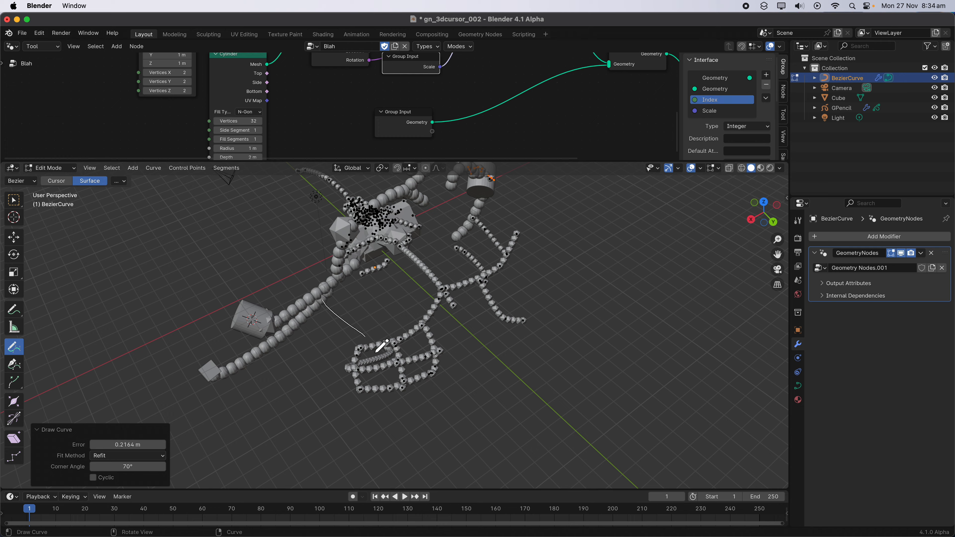
drag(382, 346, 384, 348)
mouse_move(383, 348)
middle_down()
mouse_move(383, 338)
mouse_move(339, 331)
mouse_move(317, 312)
middle_up()
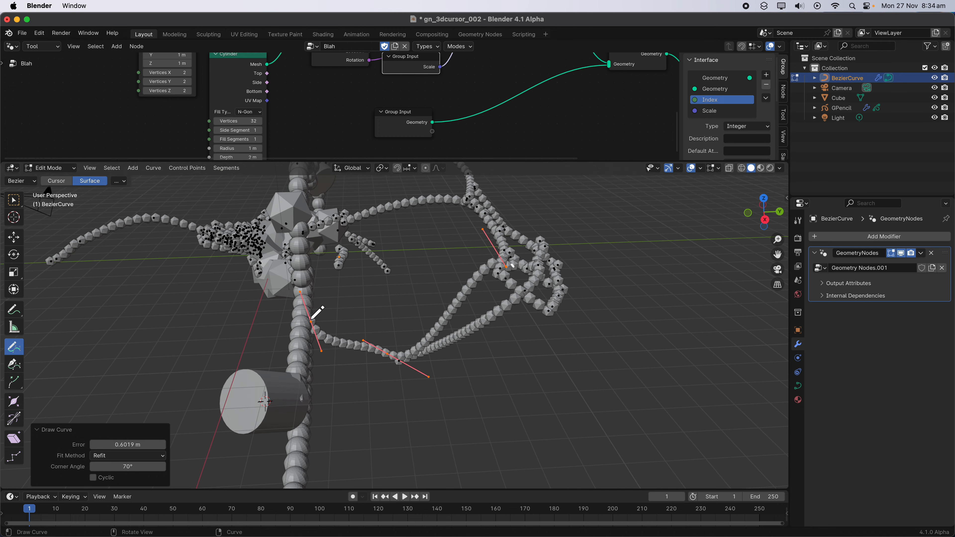
mouse_move(137, 322)
mouse_down()
mouse_move(416, 320)
mouse_move(688, 335)
mouse_up()
mouse_move(602, 303)
middle_down()
mouse_move(592, 294)
mouse_move(592, 239)
mouse_move(601, 295)
mouse_move(549, 214)
mouse_move(448, 326)
mouse_move(393, 326)
mouse_move(355, 216)
middle_up()
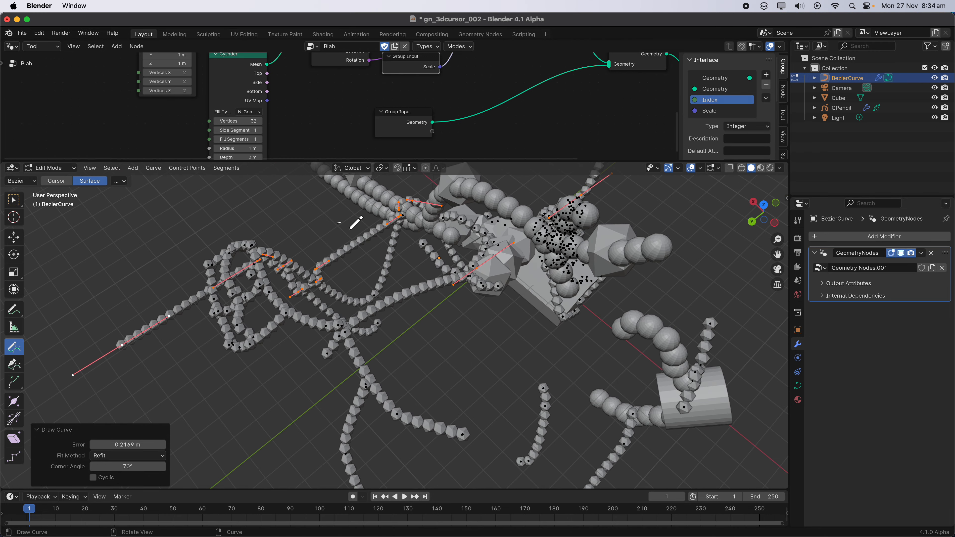
mouse_move(338, 222)
mouse_down()
mouse_move(257, 320)
mouse_move(380, 280)
mouse_move(341, 360)
mouse_move(353, 240)
mouse_up()
Scribble many overlapping curves between the cluster, the chains and the net to build a dense web.
scroll(395, 320, down, 3)
mouse_move(399, 331)
middle_down()
mouse_move(435, 310)
mouse_move(449, 237)
middle_up()
mouse_move(443, 225)
mouse_down()
mouse_move(435, 284)
mouse_move(504, 272)
mouse_up()
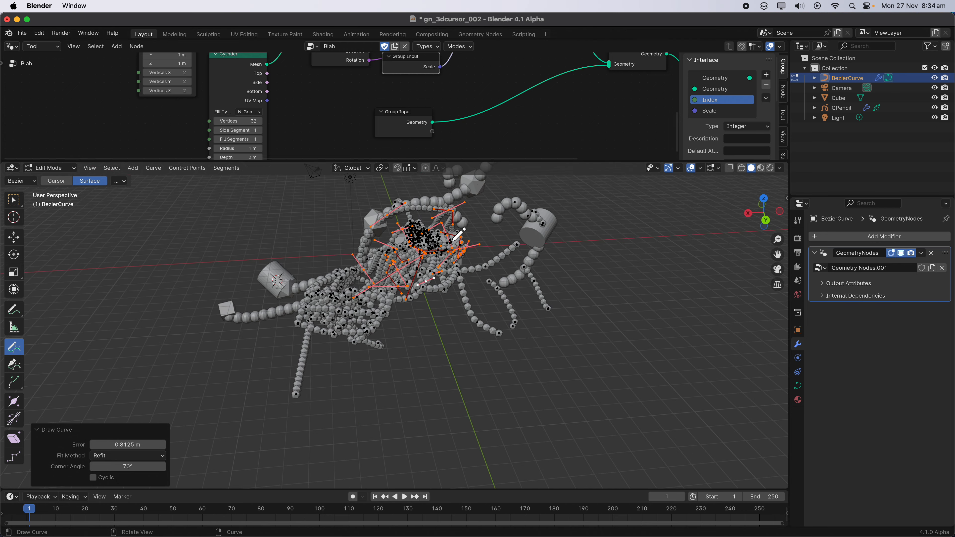
middle_drag(504, 272, 498, 290)
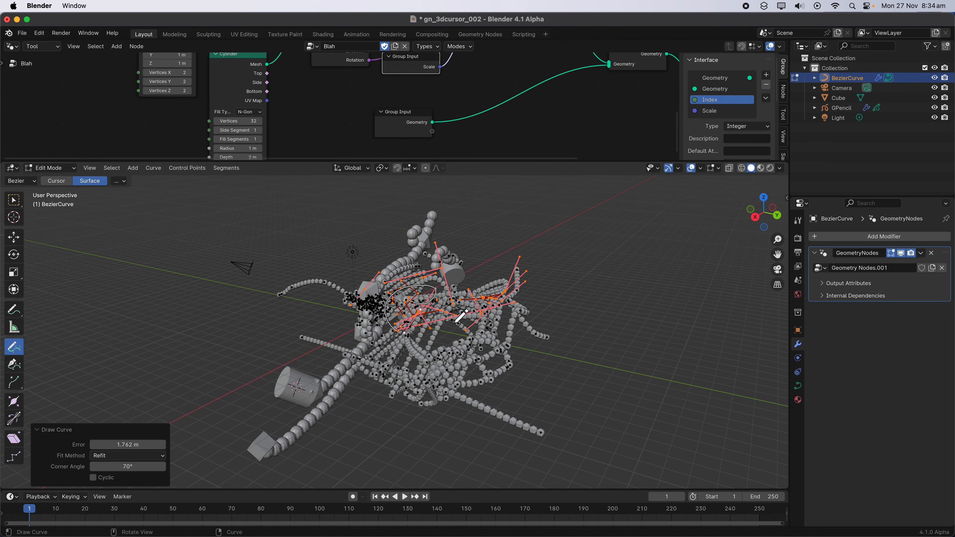
drag(461, 316, 518, 259)
middle_drag(519, 260, 507, 173)
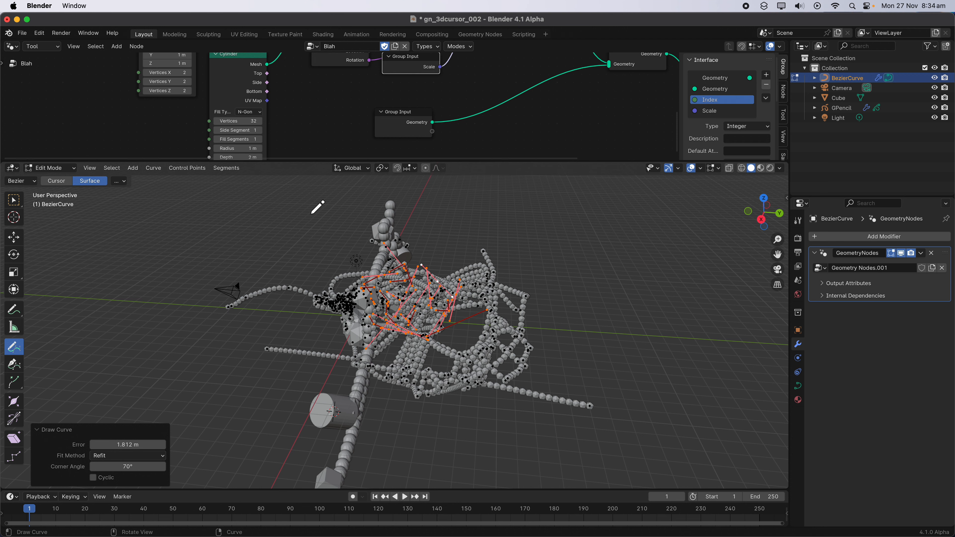
Return to Object Mode, enlarge the 3D viewport to view the curve web, and save the file.
click(48, 168)
middle_drag(409, 268, 414, 222)
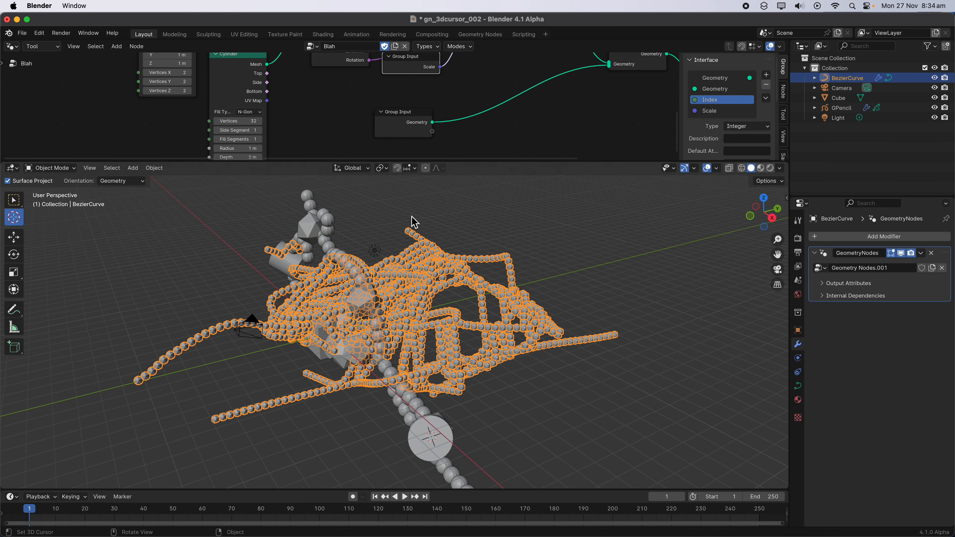
drag(470, 161, 473, 118)
click(477, 154)
middle_drag(300, 288, 307, 271)
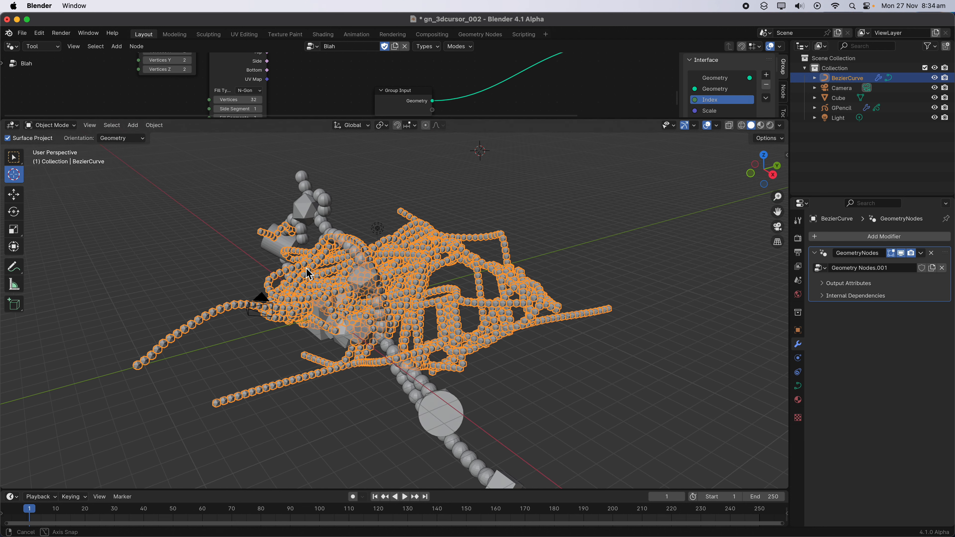
middle_drag(349, 197, 370, 212)
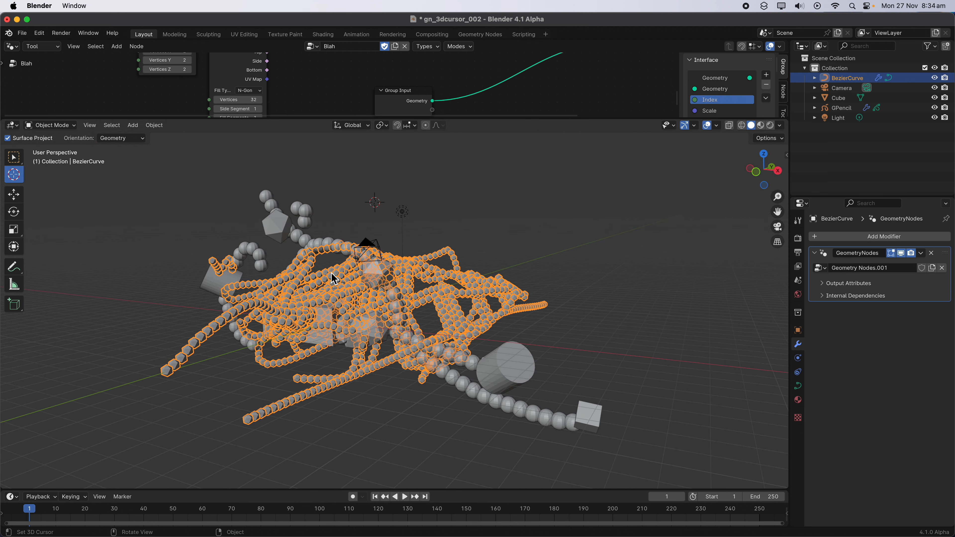
scroll(326, 287, up, 6)
scroll(327, 286, down, 5)
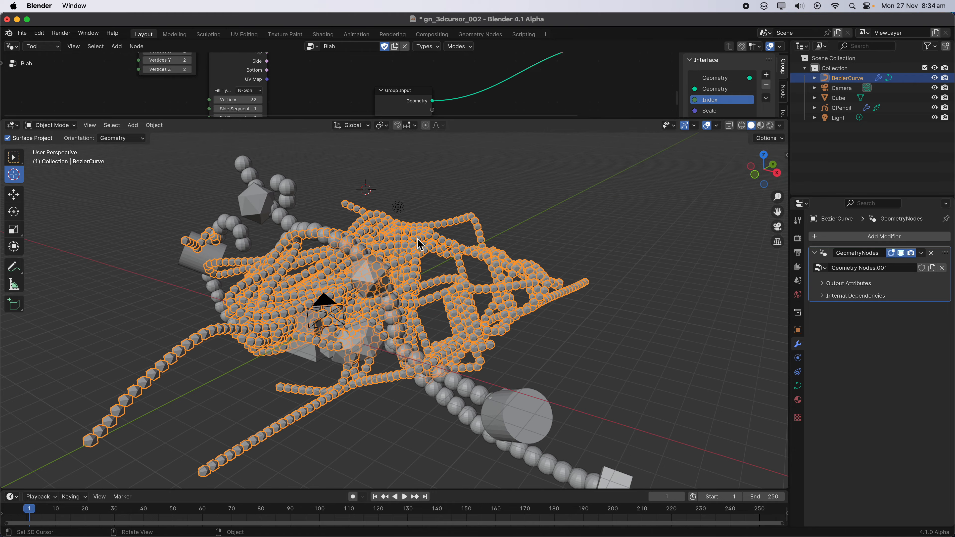
middle_drag(417, 239, 411, 279)
middle_drag(319, 299, 315, 347)
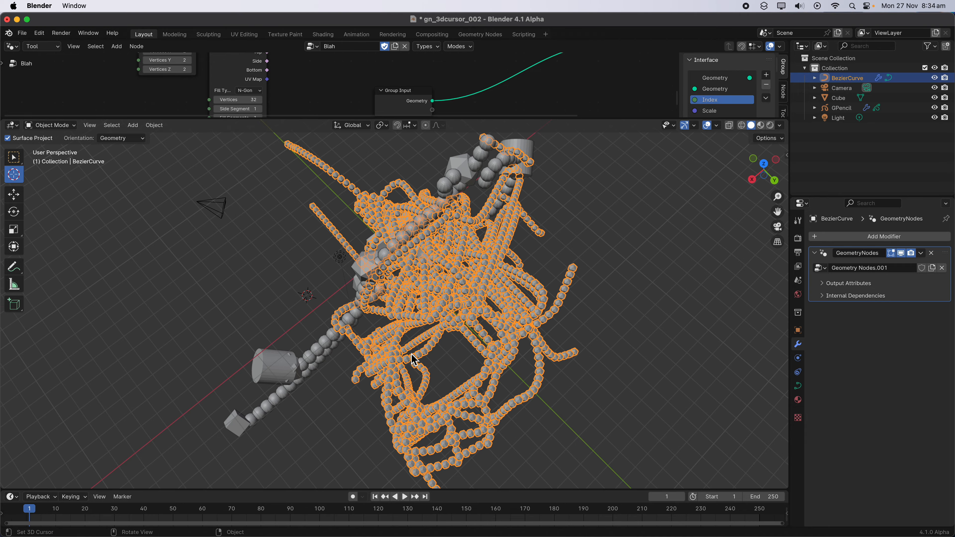
key(super+s)
With BezierCurve selected, try running Blah from Quick Favorites at a strand's end with Index 2 and Scale 2.140 on all axes.
middle_drag(547, 309, 222, 413)
drag(213, 418, 214, 418)
shift+middle_drag(241, 389, 273, 359)
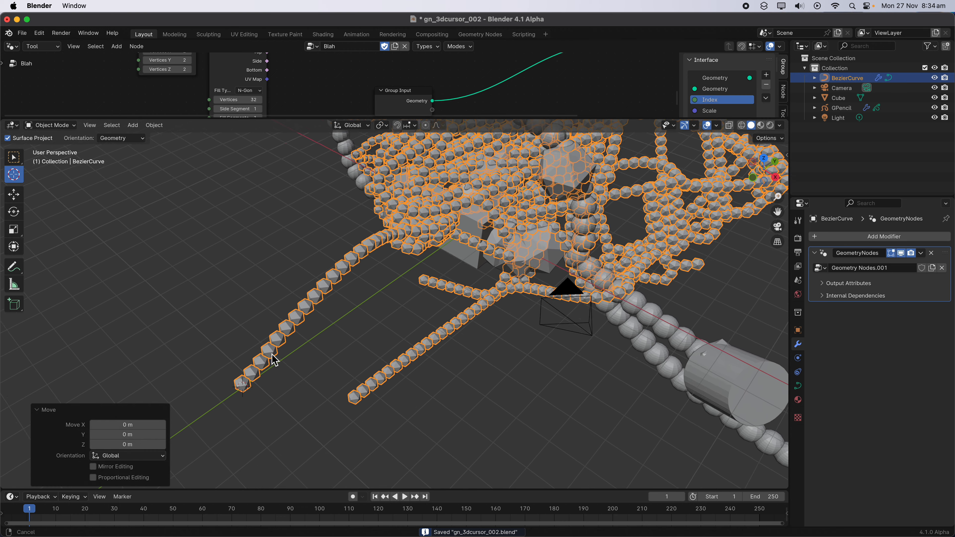
scroll(272, 359, up, 3)
key(q)
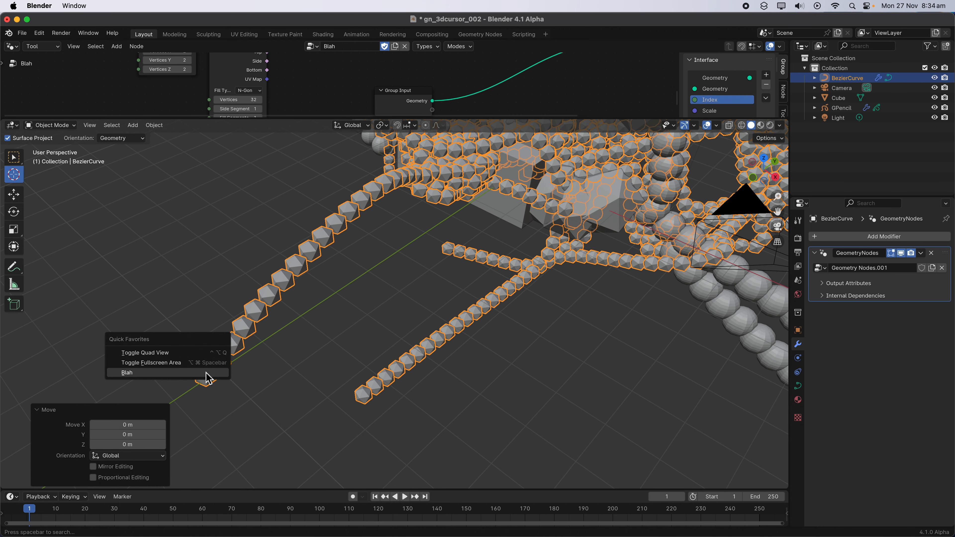
click(207, 378)
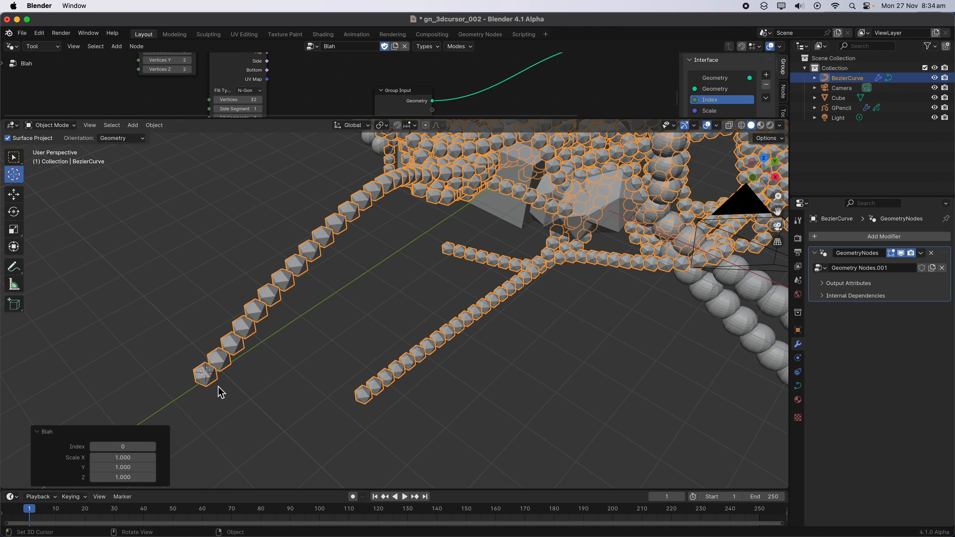
click(153, 447)
click(154, 447)
drag(125, 466, 143, 457)
click(50, 125)
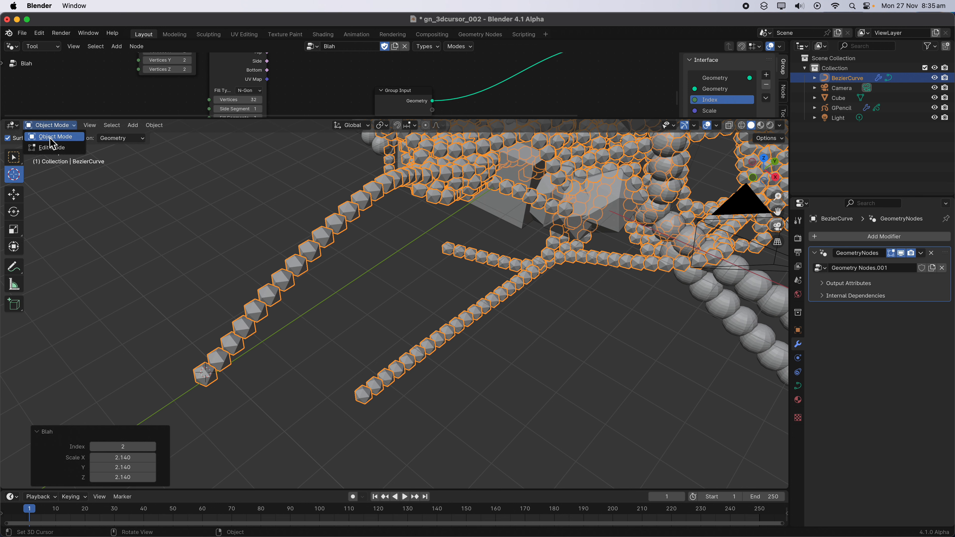
click(51, 137)
Deselect everything, then use the selection tool to pick the curve web and the GPencil sphere chains in turn.
scroll(393, 259, down, 5)
middle_drag(395, 257, 413, 286)
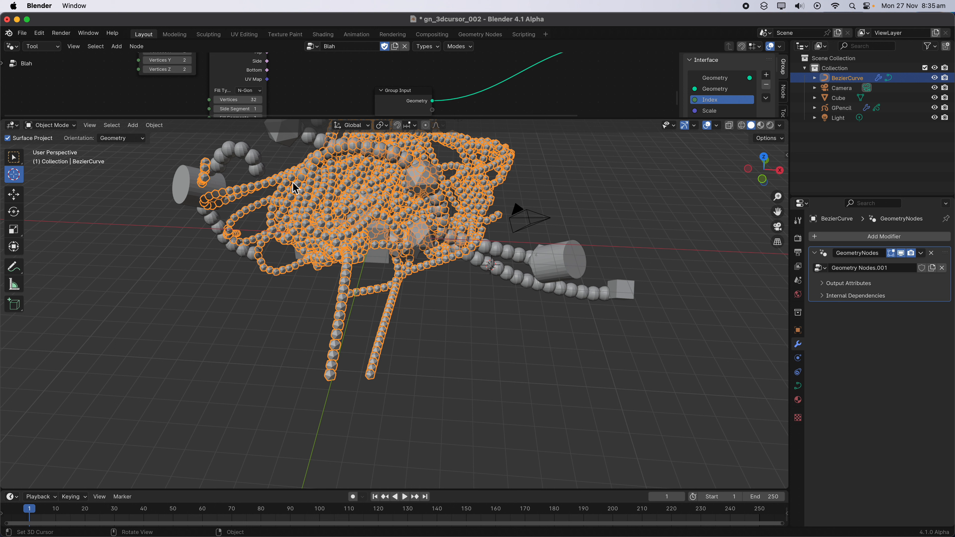
key(alt+a)
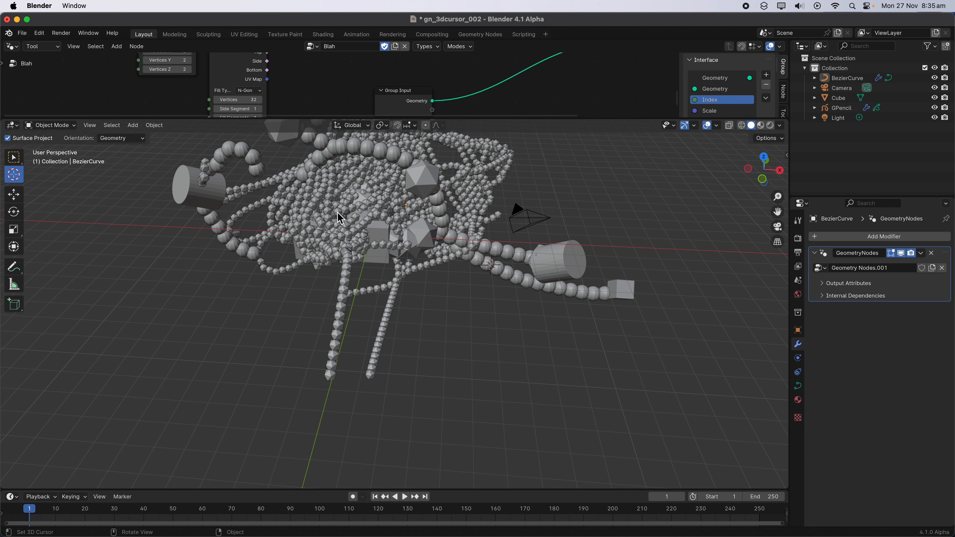
drag(340, 196, 292, 235)
click(13, 158)
click(355, 228)
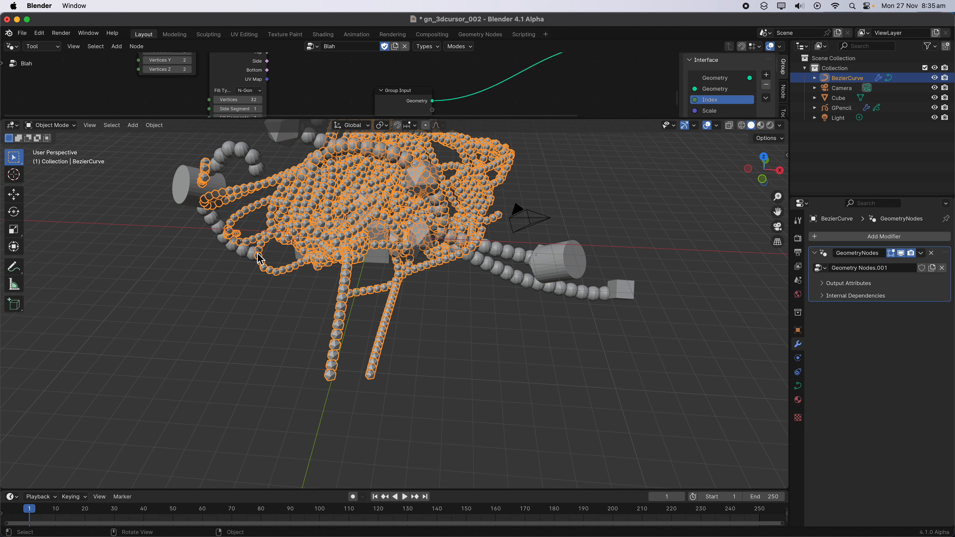
click(238, 249)
middle_drag(241, 250, 124, 211)
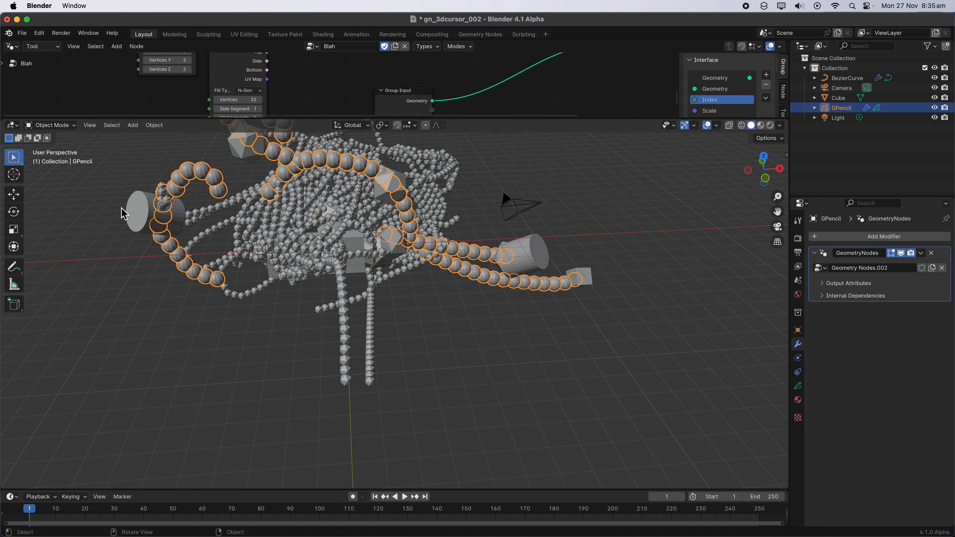
Place the 3D cursor on the cylinder at the end of the shorter sphere chain.
click(14, 175)
middle_drag(264, 212, 297, 216)
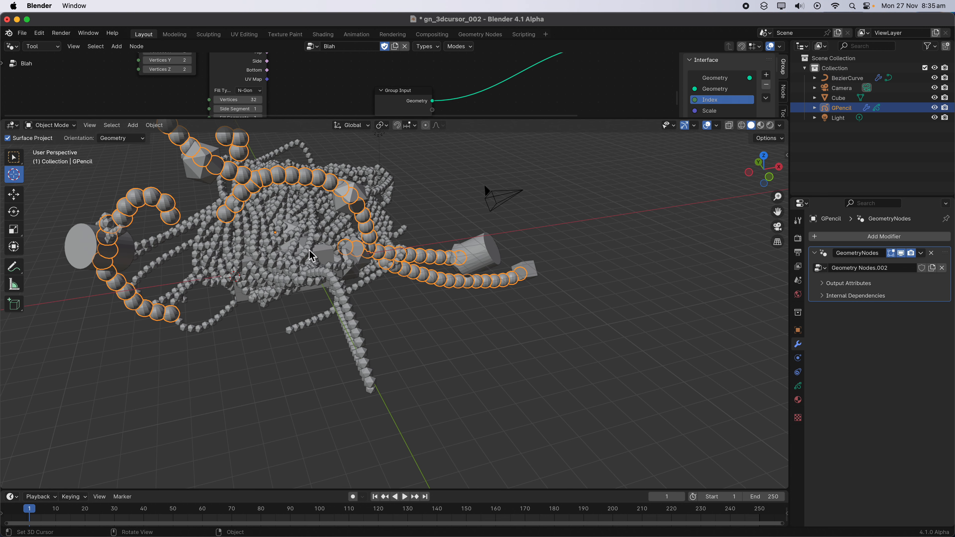
drag(316, 254, 284, 279)
drag(281, 277, 499, 268)
key(super+z)
middle_drag(498, 254, 480, 256)
Switch back to the selection tool and select the BezierCurve web.
click(15, 157)
drag(67, 148, 452, 345)
mouse_move(443, 301)
mouse_down()
mouse_move(408, 258)
mouse_move(330, 216)
mouse_up()
click(265, 180)
click(423, 187)
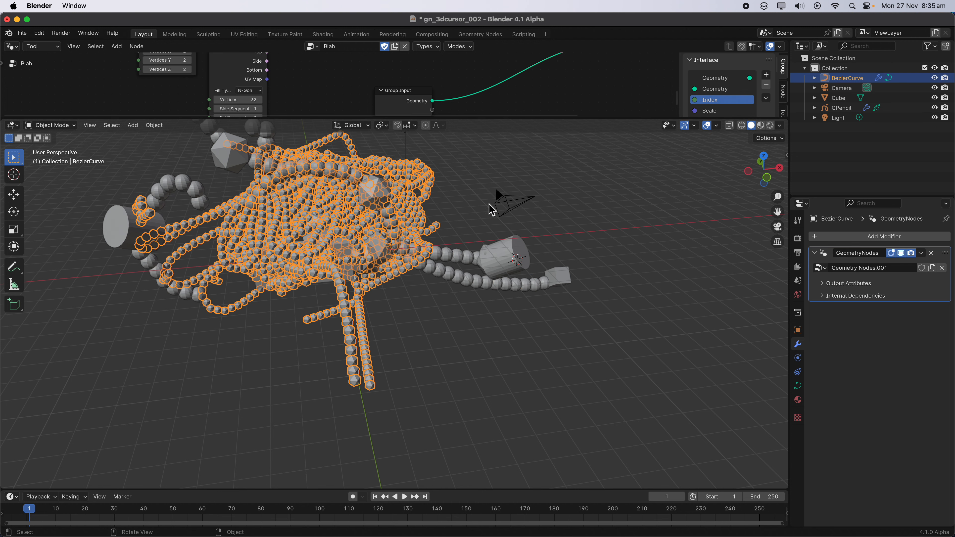
middle_drag(489, 204, 407, 225)
Save the current Blender file.
click(20, 33)
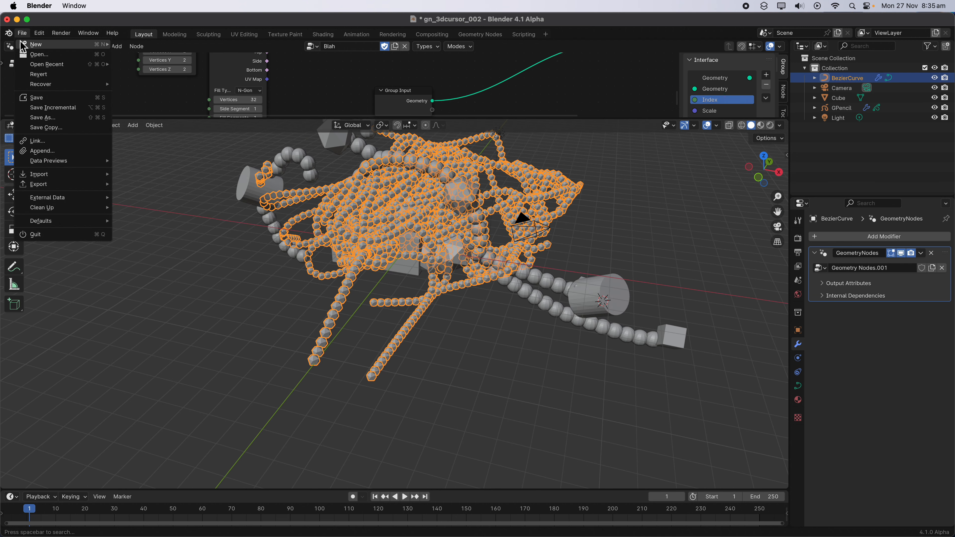
middle_drag(374, 276, 436, 256)
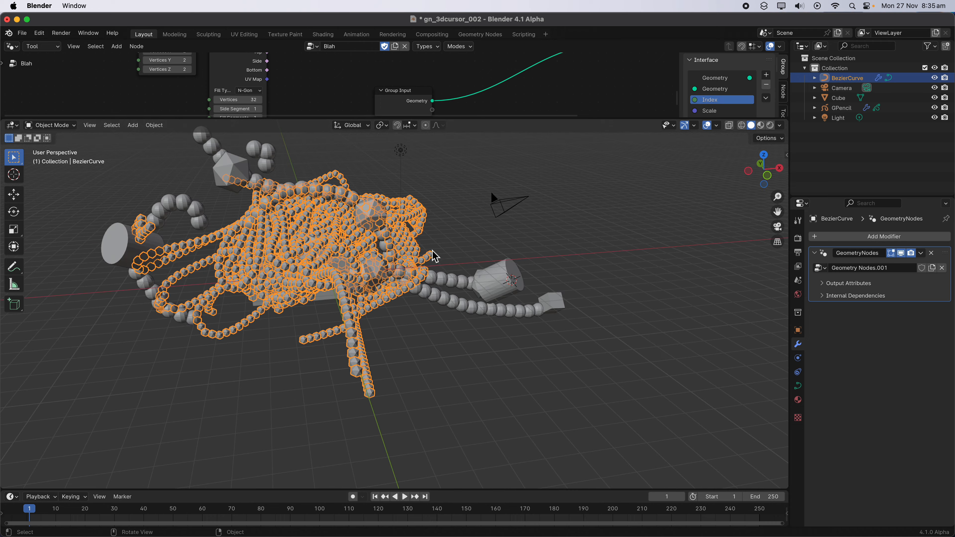
key(ctrl+s)
Alternate the selection between the curve web and the Cube object holding the placed shapes, ending on Cube.
click(508, 275)
click(482, 286)
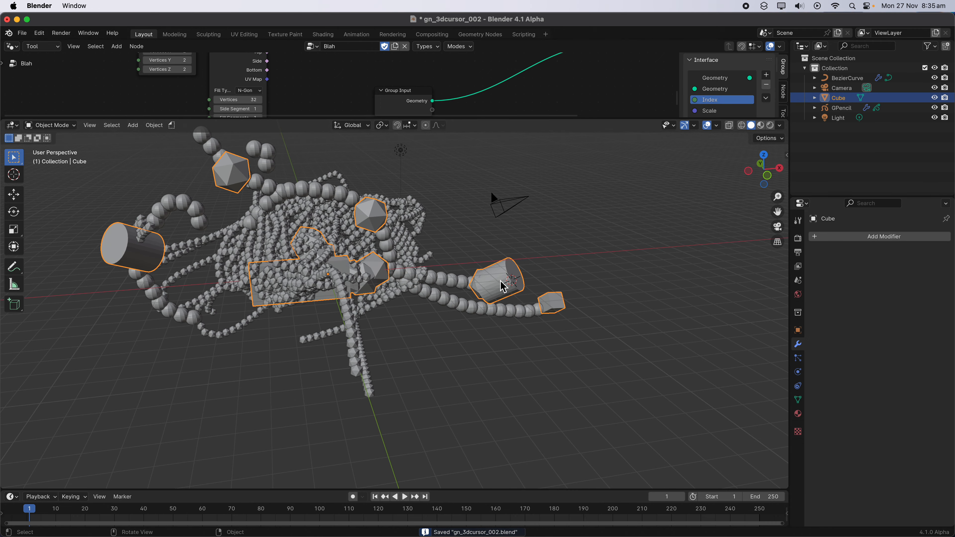
click(514, 251)
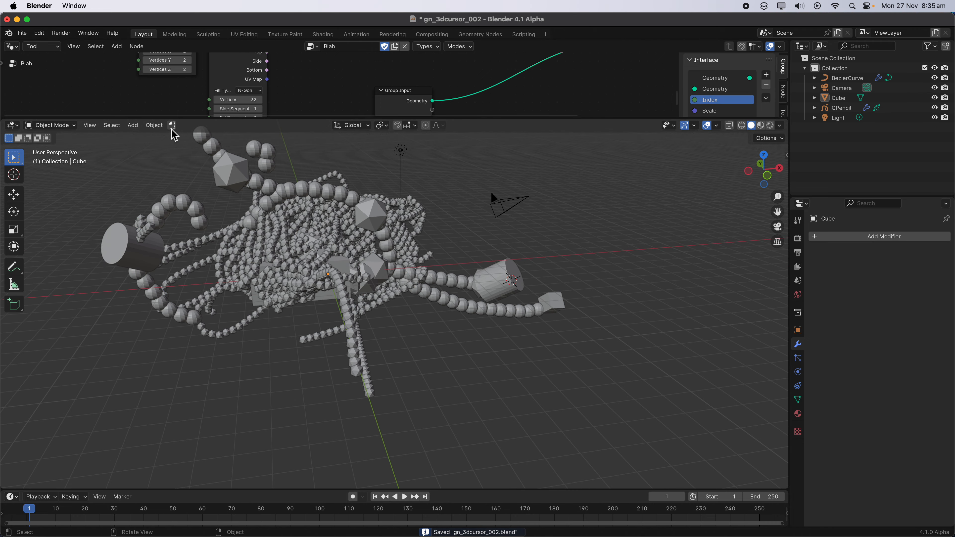
click(252, 234)
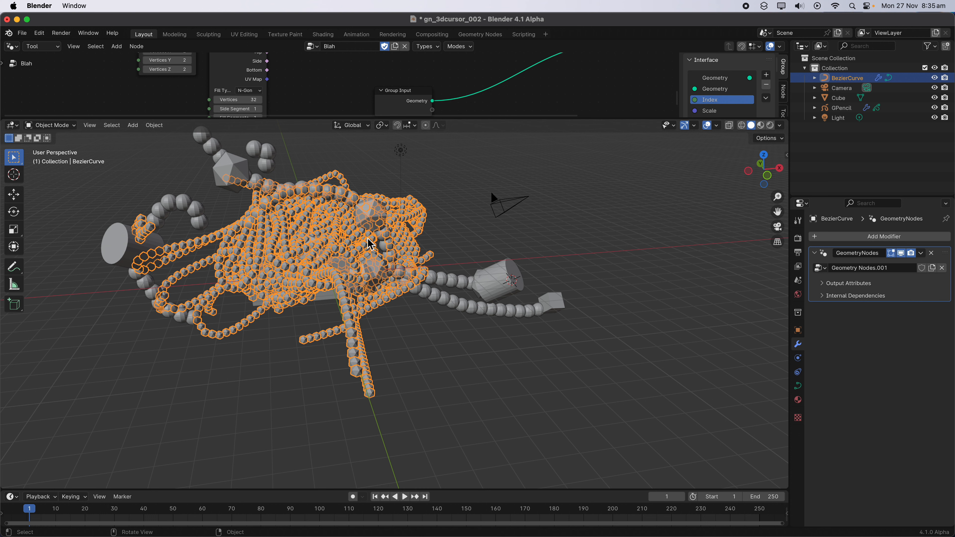
click(502, 278)
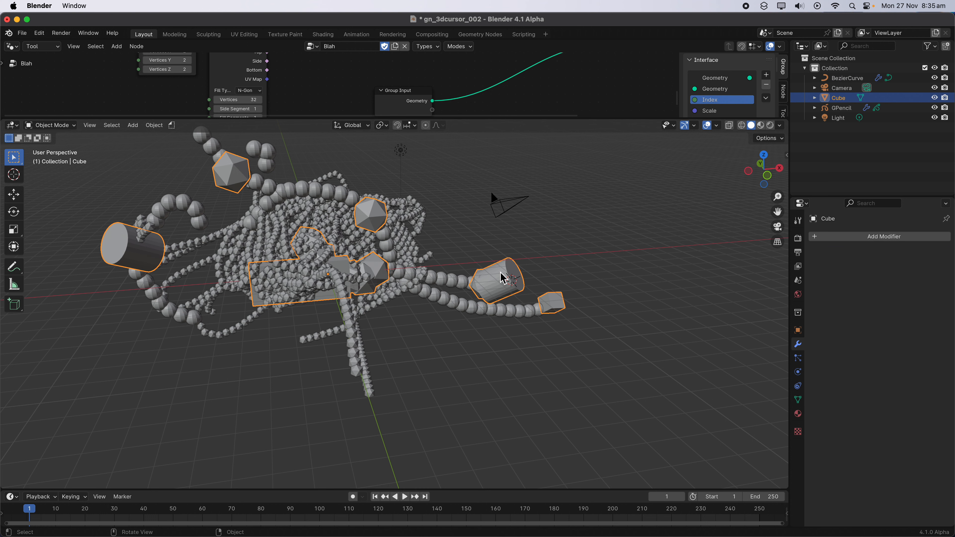
middle_drag(357, 254, 338, 251)
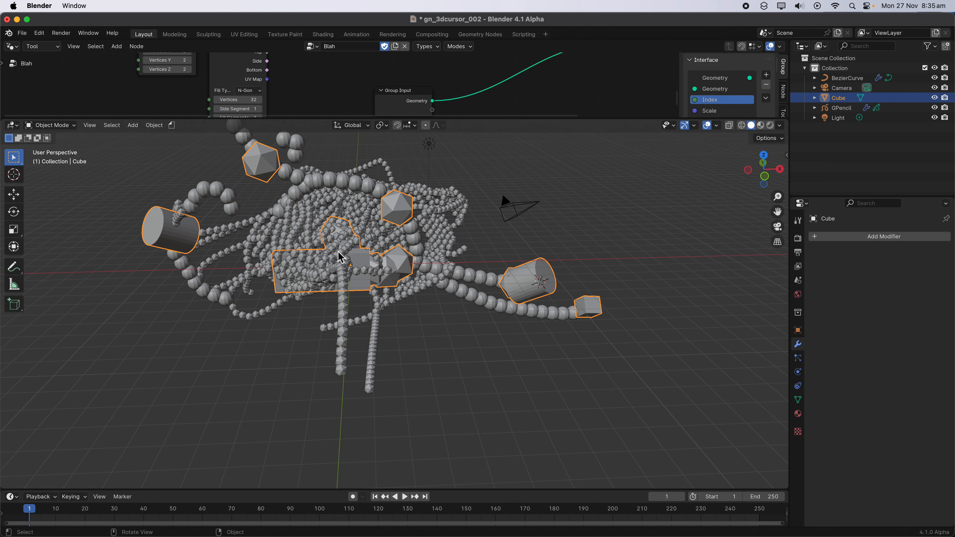
Select the BezierCurve web in place of the Cube object.
click(362, 213)
middle_drag(361, 213, 394, 234)
scroll(383, 233, up, 2)
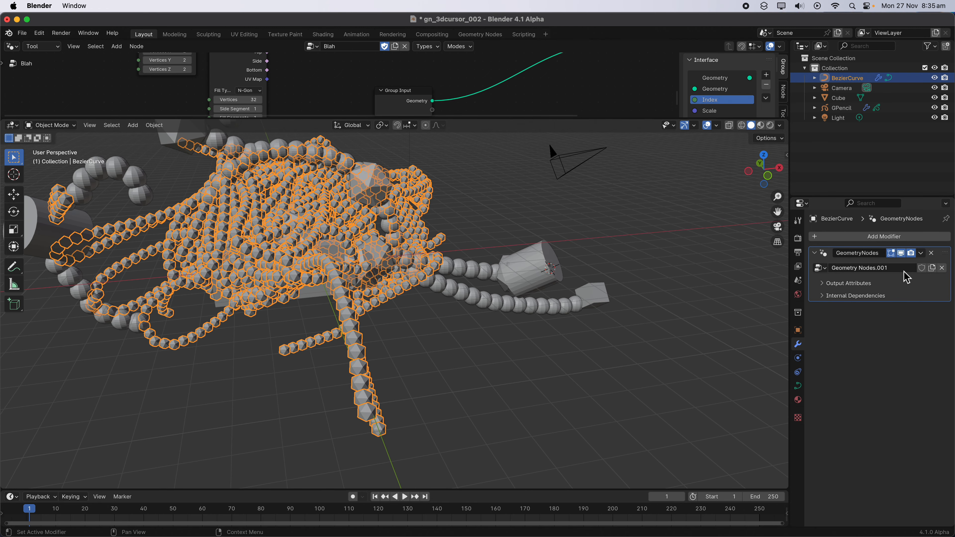
Try to convert the BezierCurve web to a mesh, and undo the conversion.
click(921, 253)
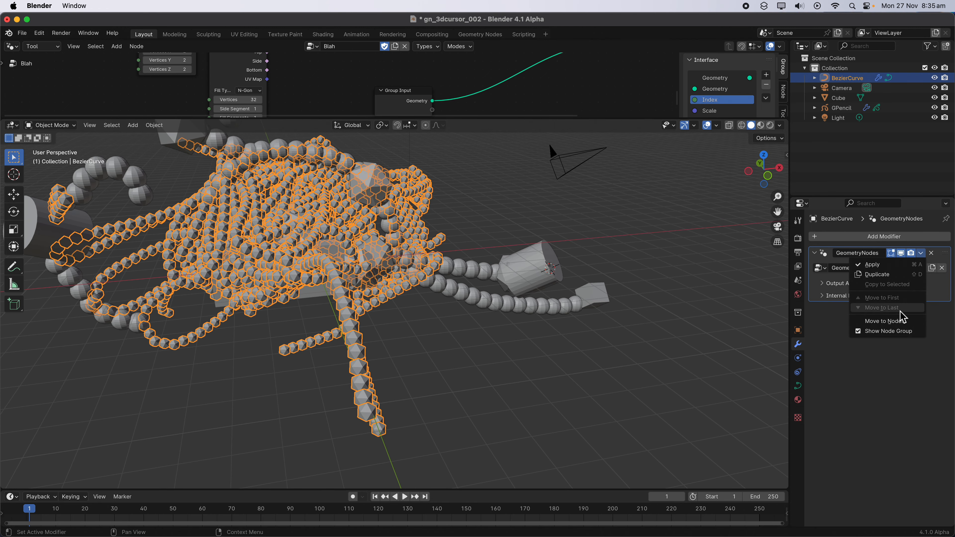
right_click(489, 216)
mouse_move(485, 257)
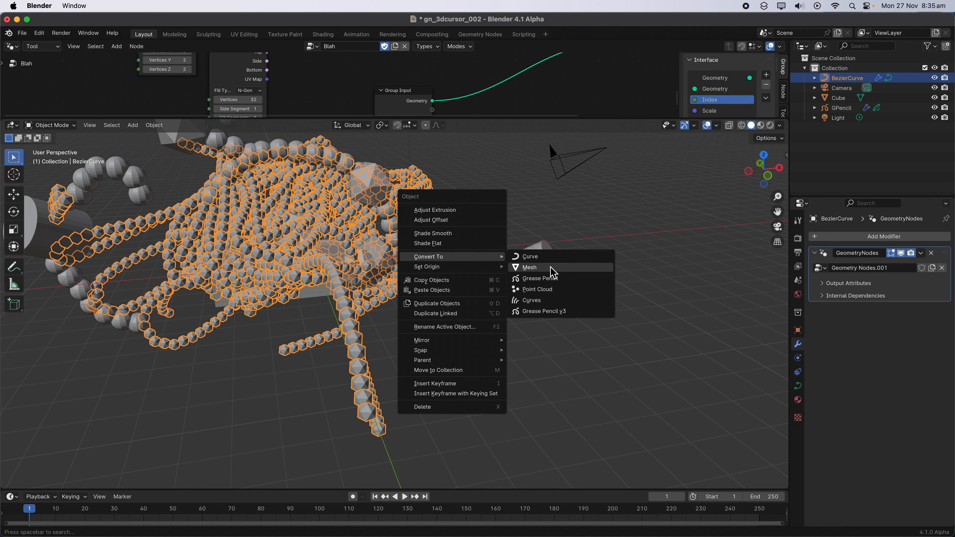
click(550, 271)
middle_drag(473, 250, 437, 241)
key(super+z)
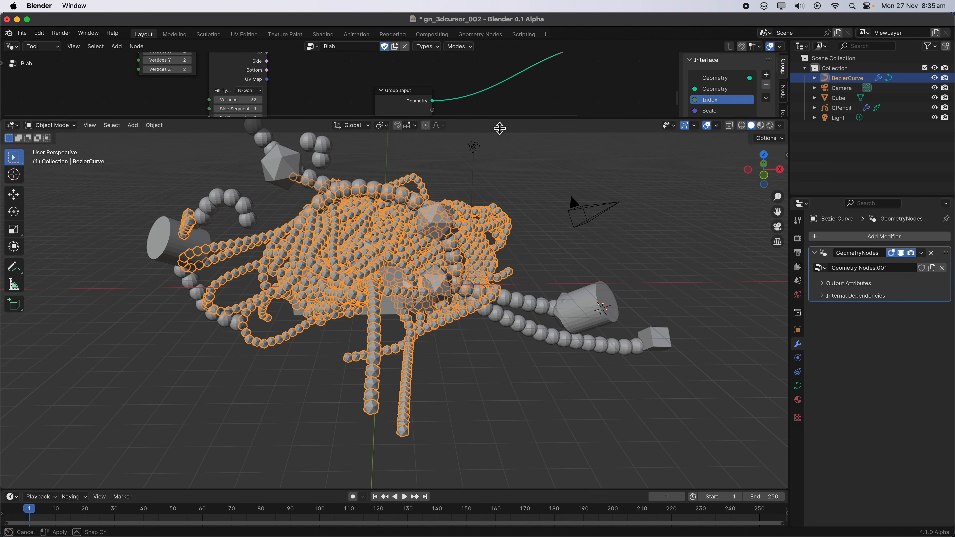
Enlarge the node editor and switch it from tool nodes to the BezierCurve's modifier nodes.
drag(498, 119, 497, 304)
middle_drag(481, 160, 350, 190)
middle_drag(541, 173, 422, 221)
drag(504, 244, 574, 229)
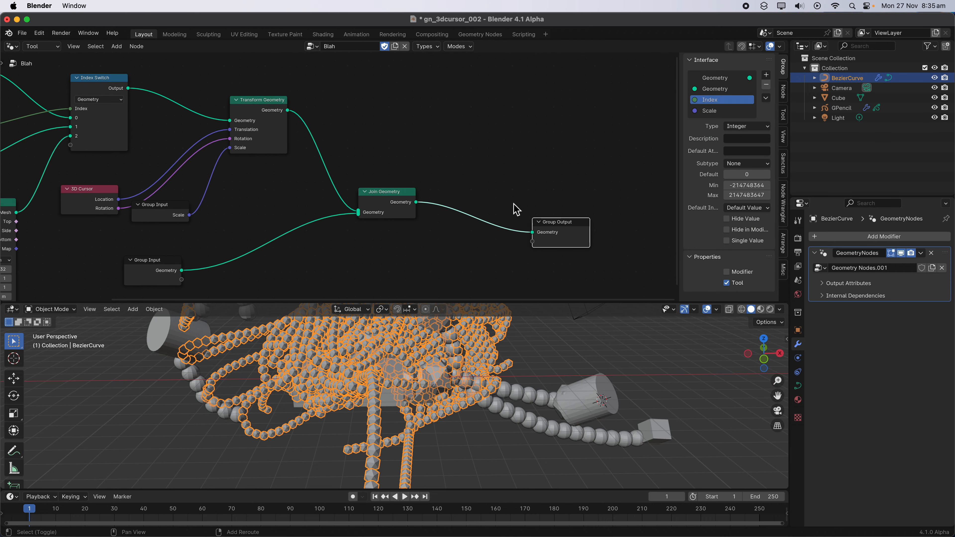
key(shift+a)
click(513, 204)
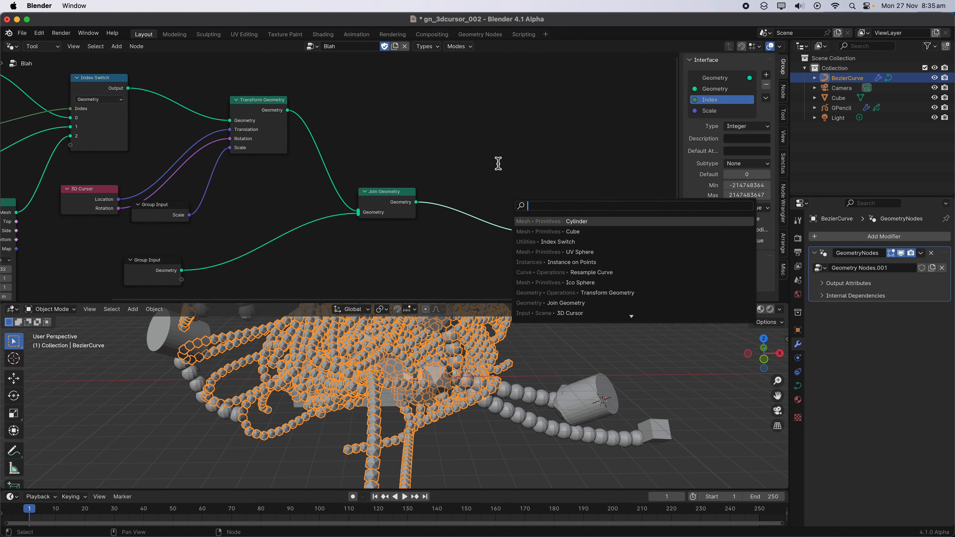
click(50, 46)
click(56, 69)
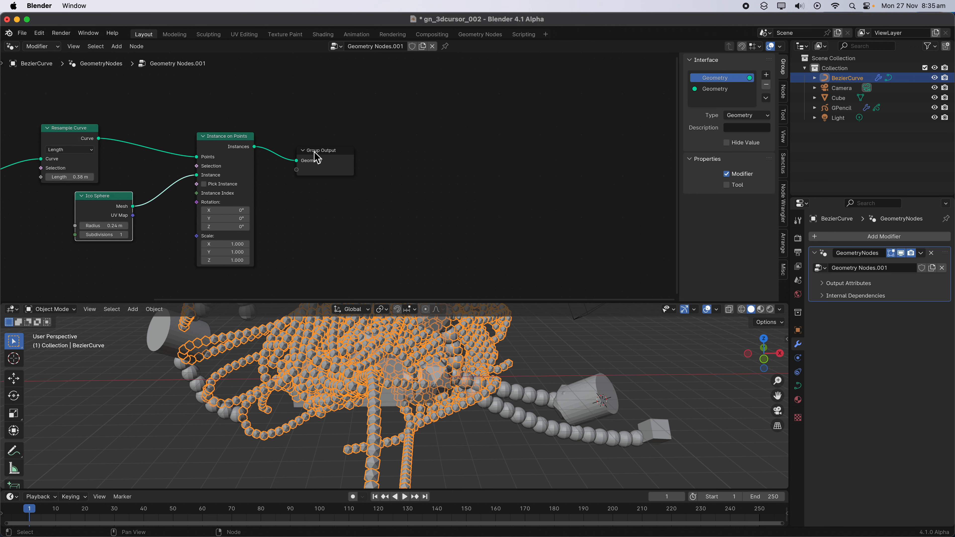
Insert a Realize Instances node between Instance on Points and Group Output, and save the file.
key(shift+a)
text(rea)
click(394, 164)
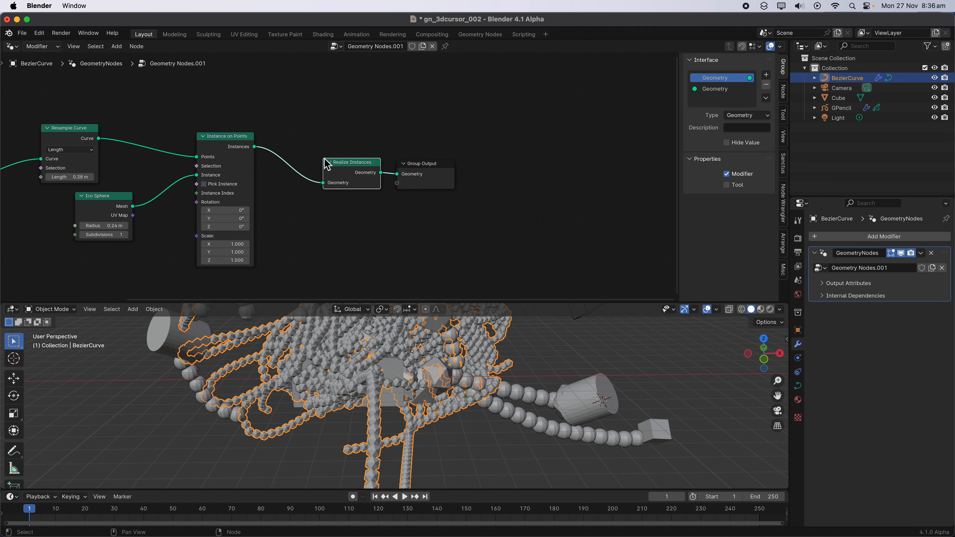
click(362, 227)
key(super+s)
drag(526, 302, 489, 205)
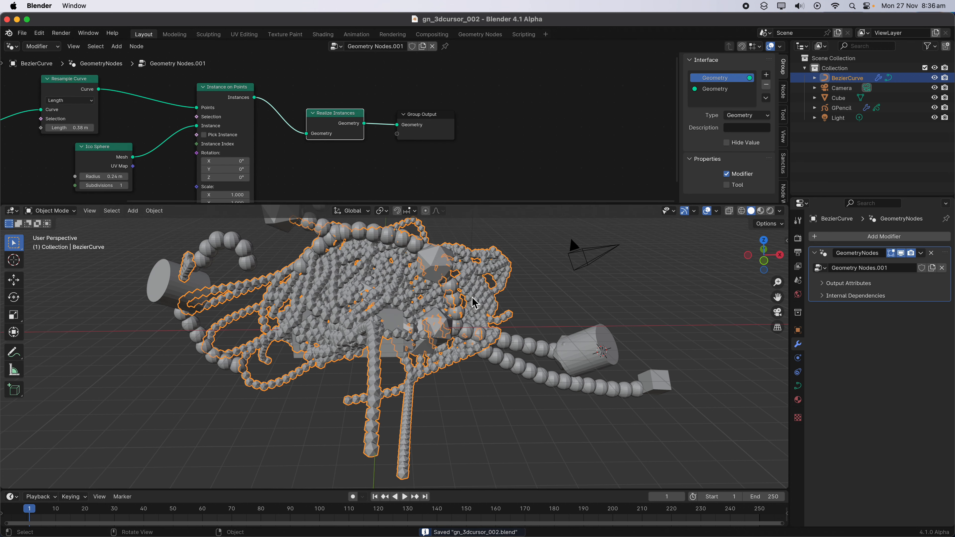
Try to apply the GeometryNodes modifier on the BezierCurve object.
click(920, 253)
click(849, 267)
middle_drag(504, 305, 480, 307)
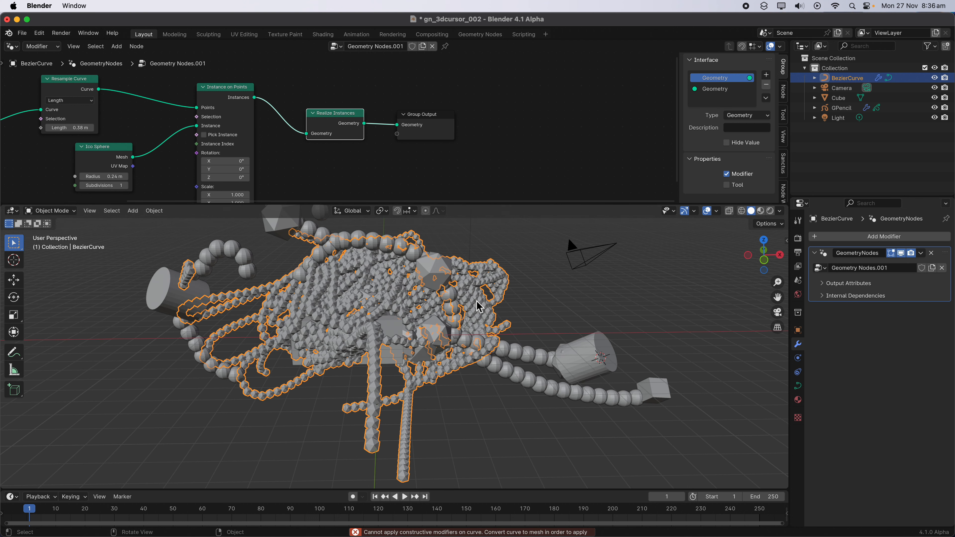
Convert the BezierCurve web to a mesh.
right_click(445, 301)
mouse_move(445, 297)
click(486, 302)
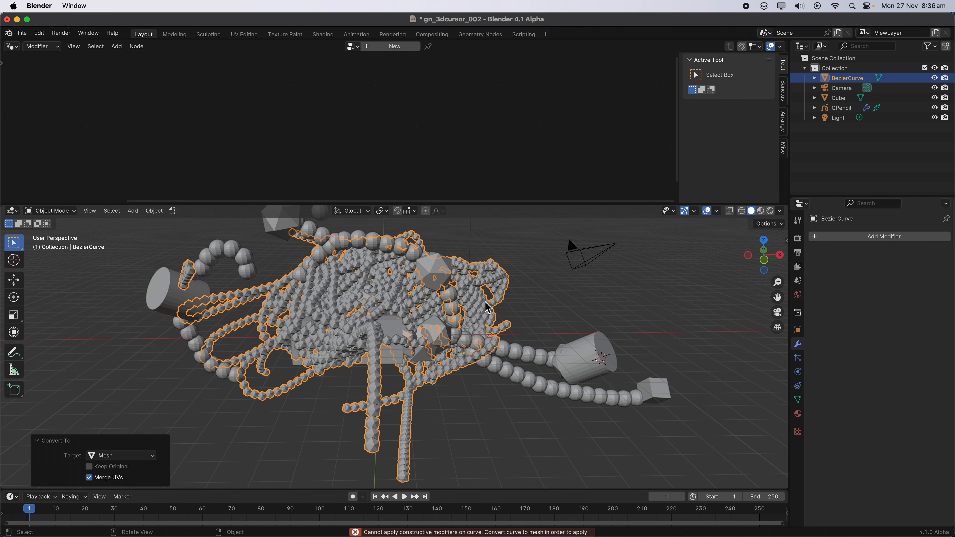
Place the 3D cursor at the tip of the thin hanging sphere chain and run the Blah tool there.
click(172, 212)
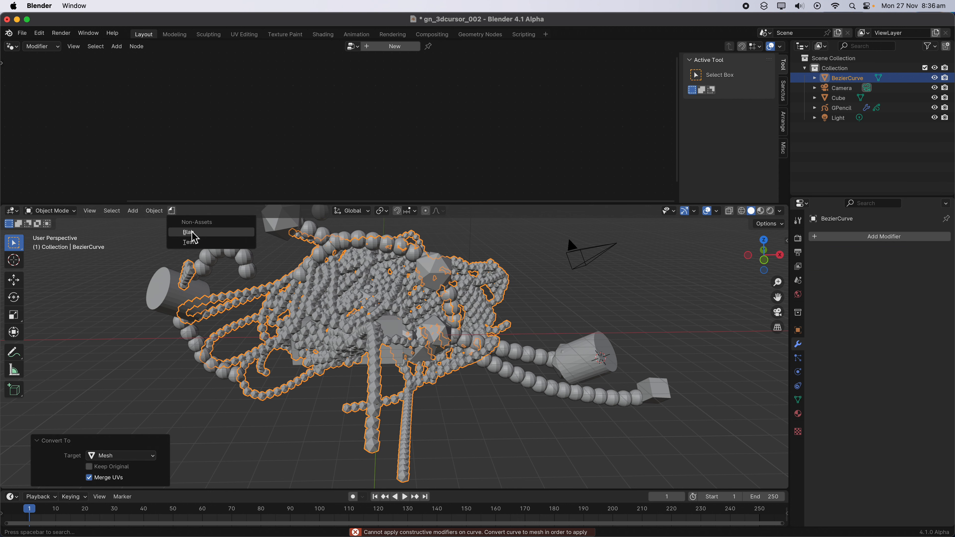
click(18, 262)
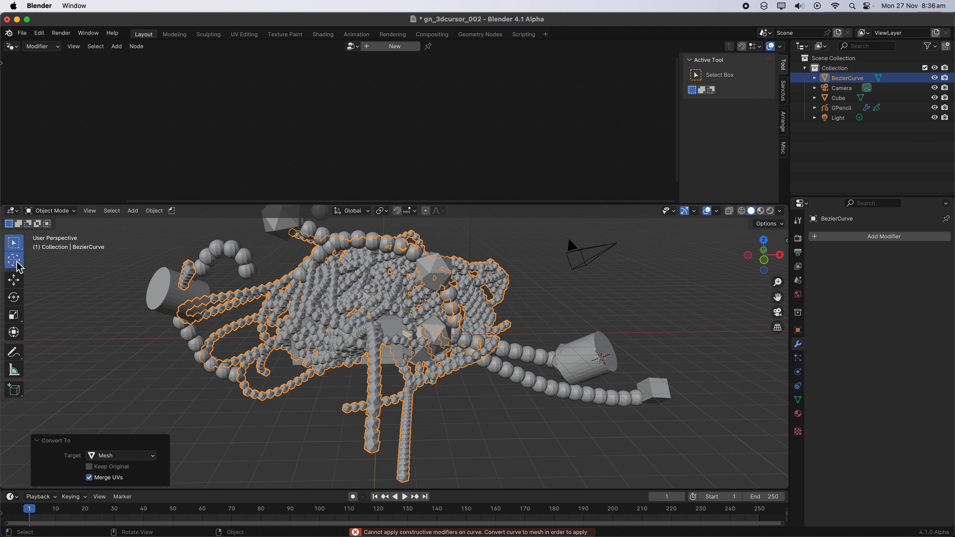
drag(644, 375, 659, 388)
click(408, 471)
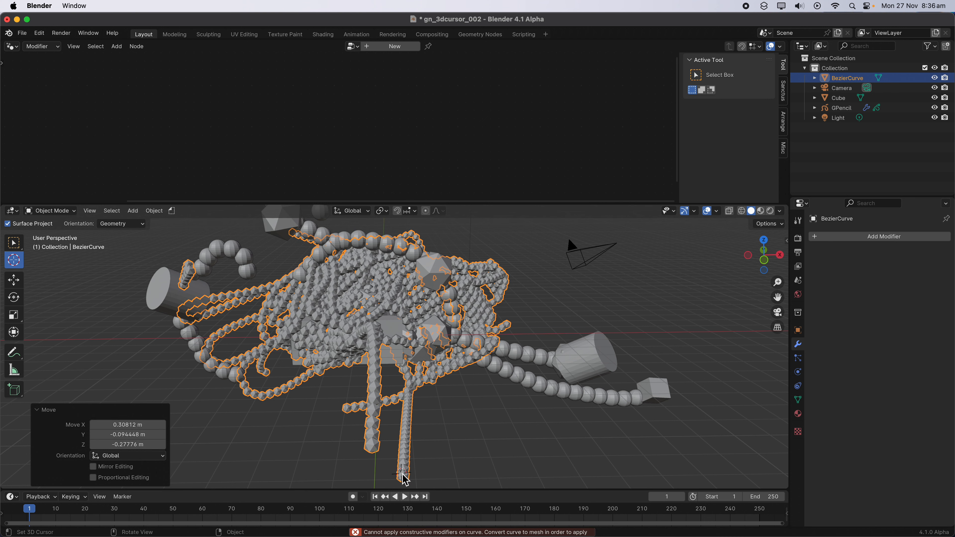
scroll(411, 386, up, 3)
click(173, 211)
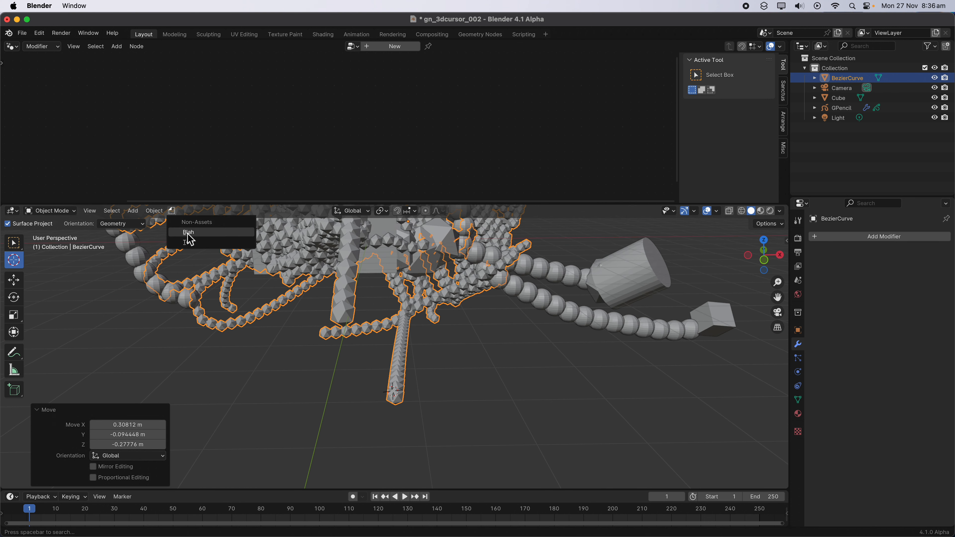
click(201, 233)
Try adding a shape with the Blah tool at the end of the short side chain.
middle_drag(414, 361, 463, 383)
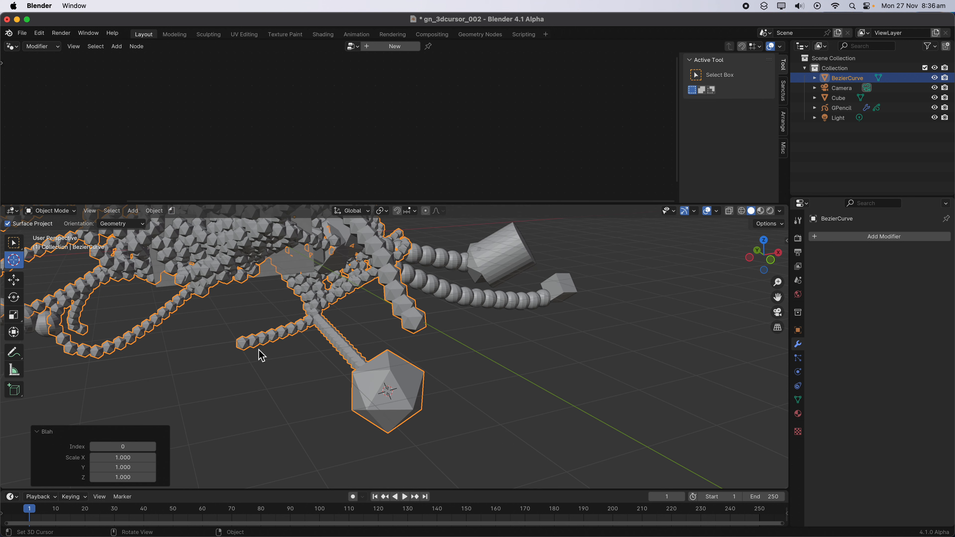
click(172, 210)
click(201, 234)
mouse_move(260, 339)
middle_down()
mouse_move(271, 344)
mouse_move(265, 355)
middle_up()
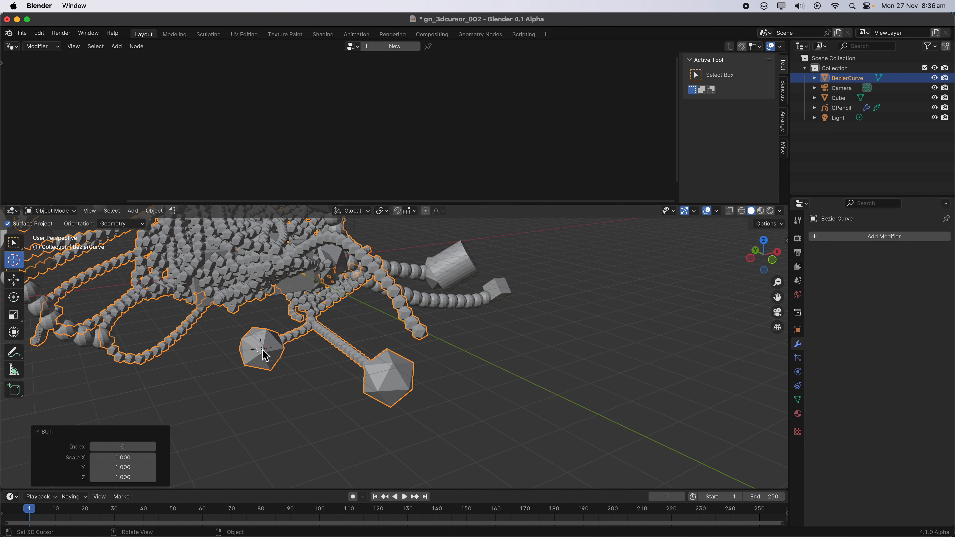
Give the shape placed on the large icosphere Index 2, X and Y scale 0.302 and Z scale 2.260, and save the file.
click(153, 446)
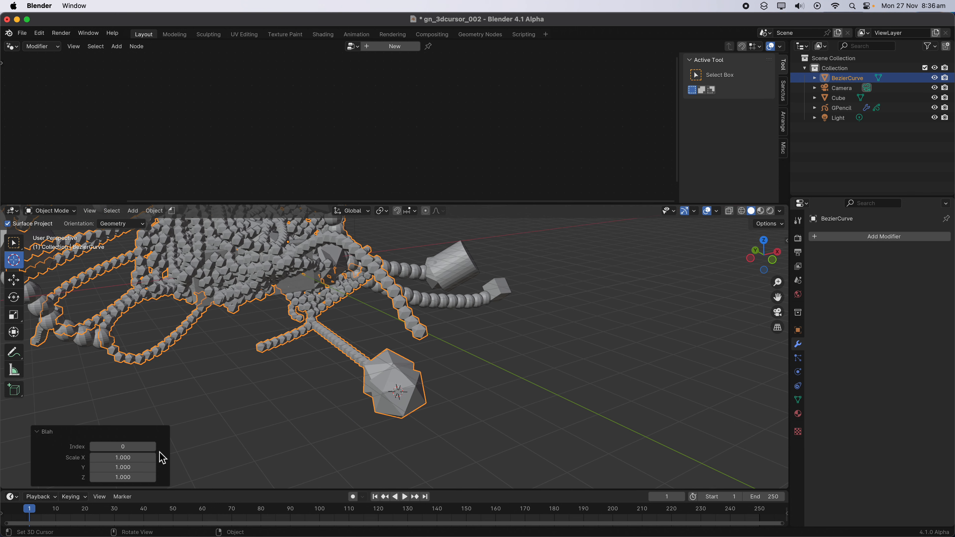
click(153, 446)
middle_drag(395, 376, 469, 391)
drag(127, 461, 208, 468)
mouse_move(127, 478)
mouse_down()
mouse_move(151, 477)
mouse_move(113, 477)
mouse_move(132, 474)
mouse_move(128, 467)
mouse_up()
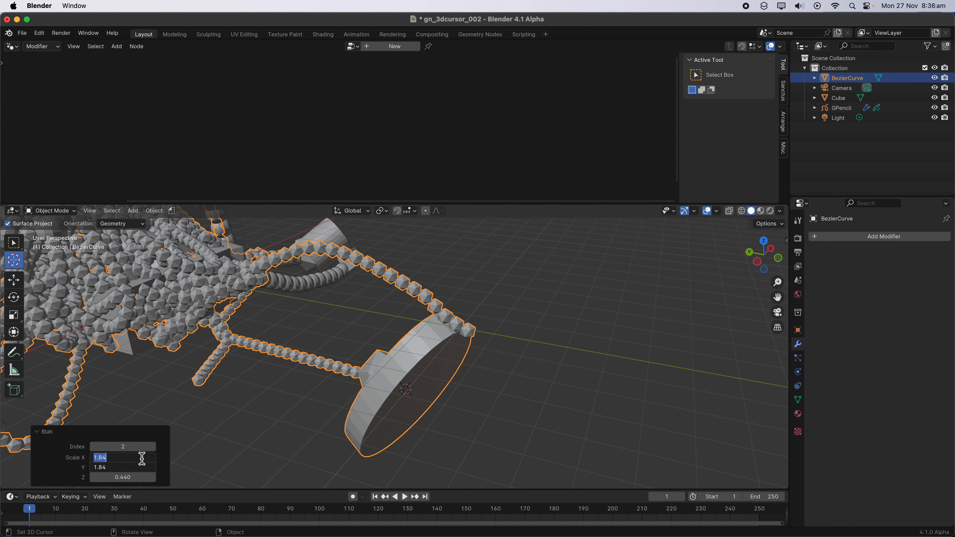
text(.334)
key(Return)
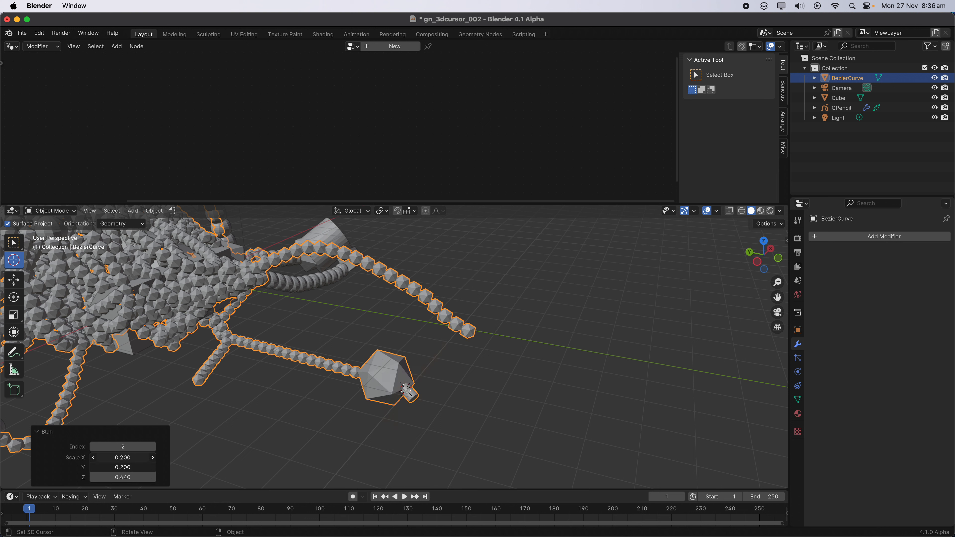
drag(129, 467, 179, 477)
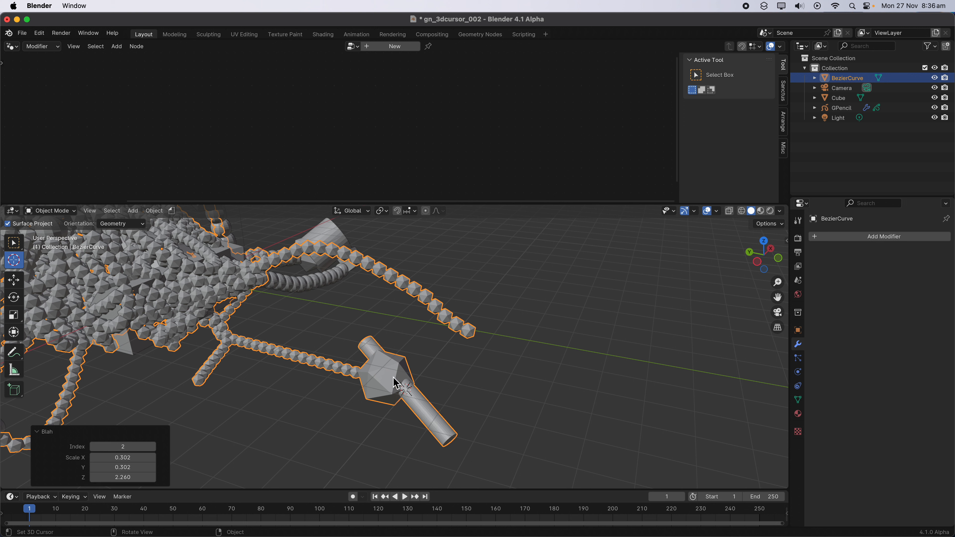
middle_drag(414, 408, 393, 368)
key(super+s)
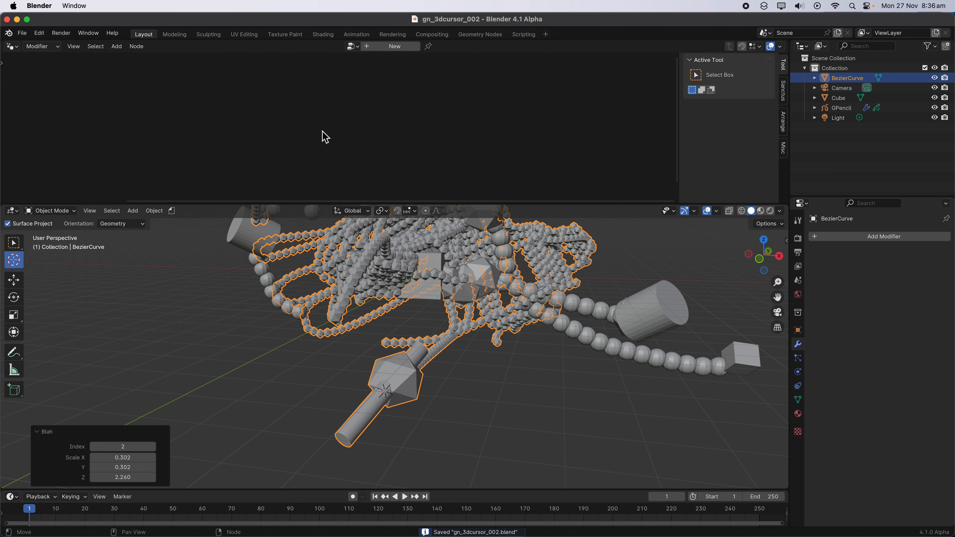
Shrink the node editor to enlarge the 3D viewport.
drag(353, 302, 384, 274)
middle_drag(385, 272, 408, 288)
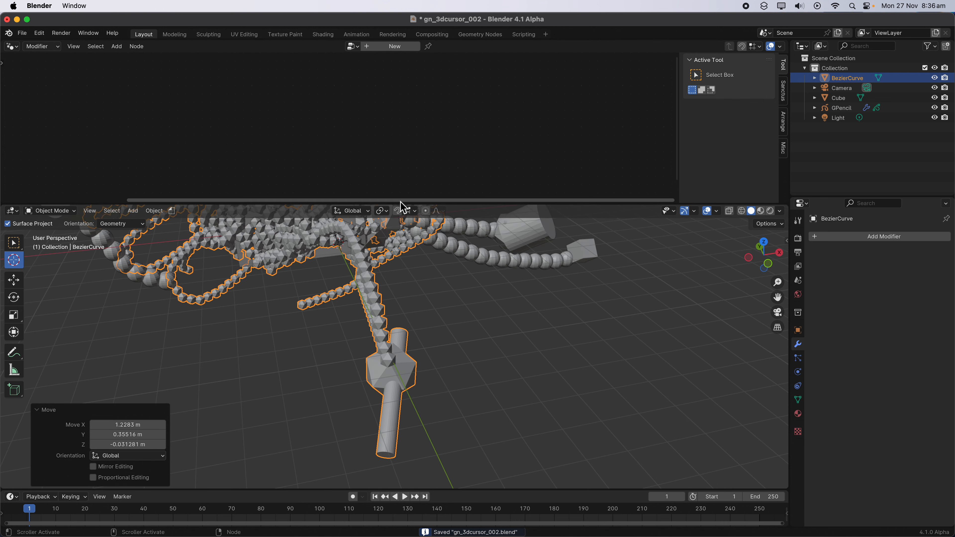
drag(401, 201, 406, 79)
Move the 3D cursor across the surfaces of the web and the thick sphere chains.
key(g)
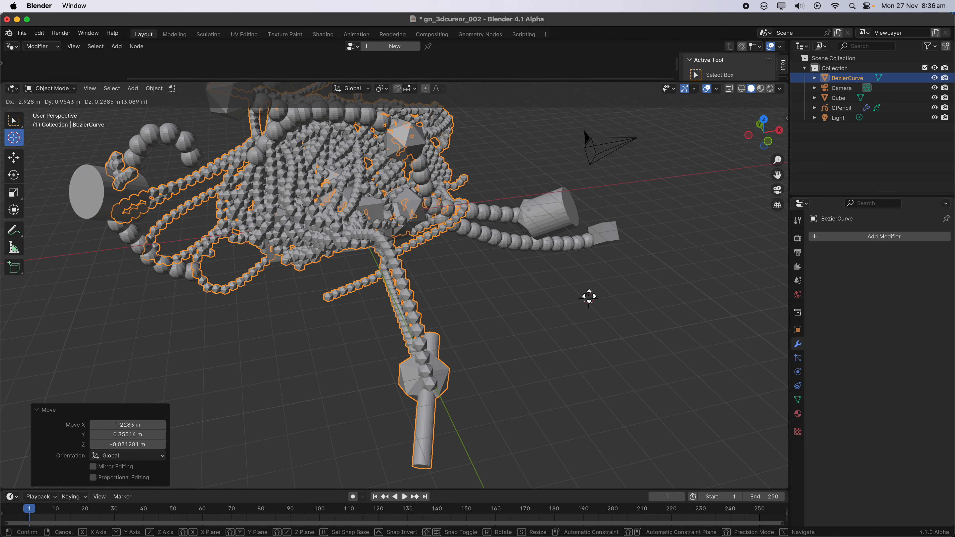
drag(589, 296, 269, 311)
shift+middle_drag(409, 318, 407, 319)
drag(322, 327, 309, 256)
scroll(216, 349, up, 3)
shift+scroll(216, 349, left, 4)
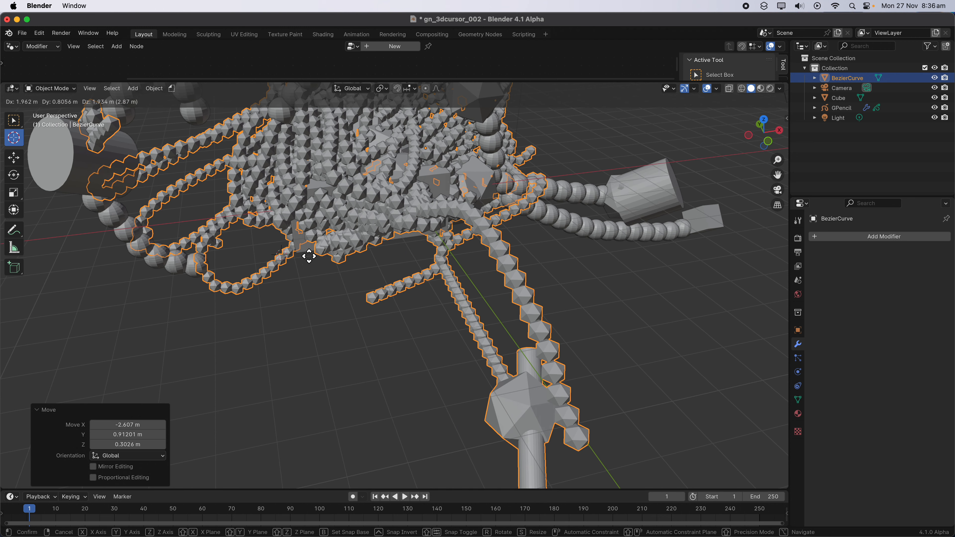
drag(638, 201, 523, 222)
scroll(491, 223, down, 3)
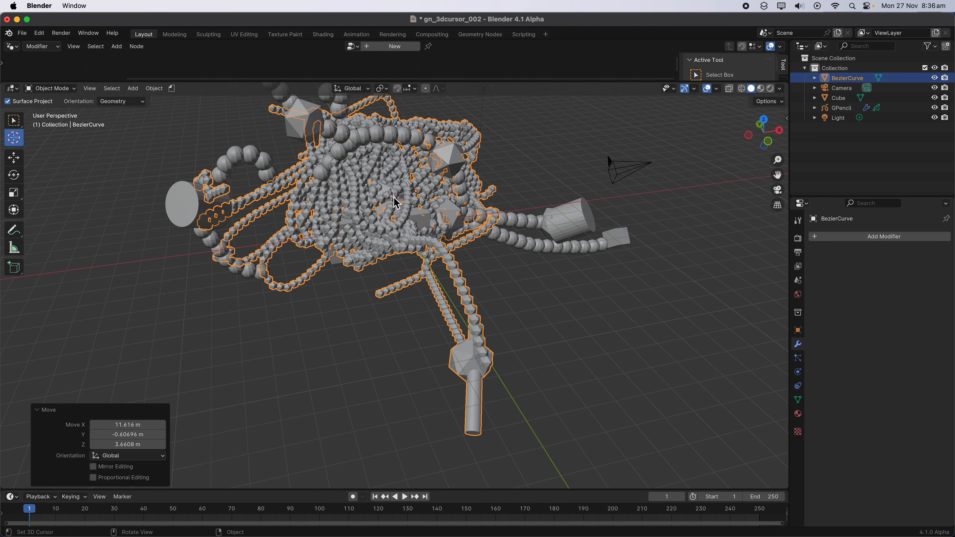
drag(392, 199, 378, 193)
drag(263, 181, 256, 166)
scroll(188, 191, left, 5)
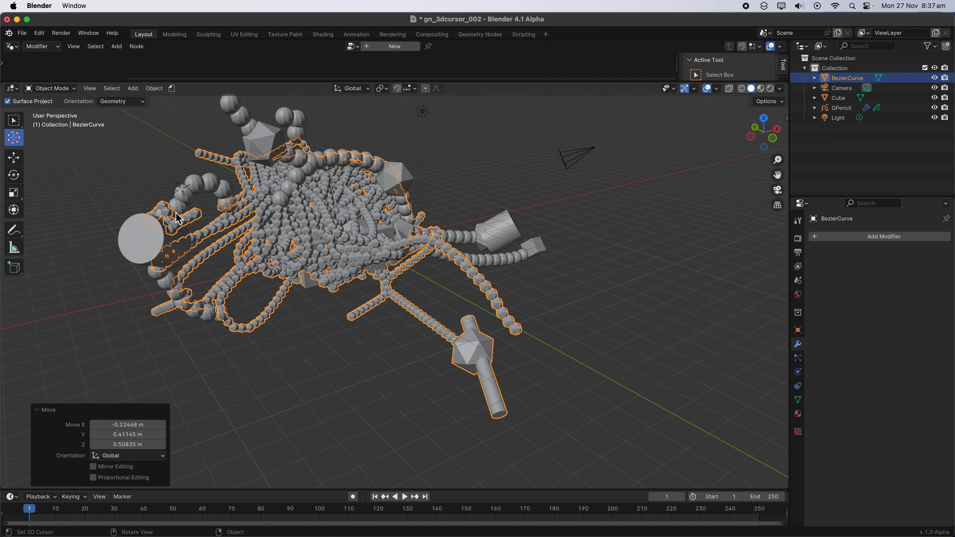
Sweep the 3D cursor through the empty space around the model and back over the web.
drag(493, 281, 554, 233)
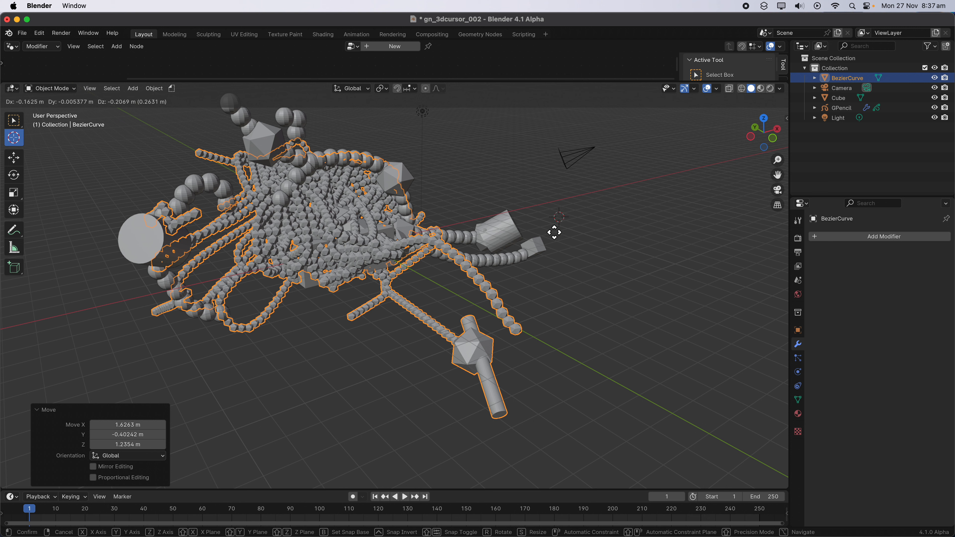
drag(371, 206, 236, 287)
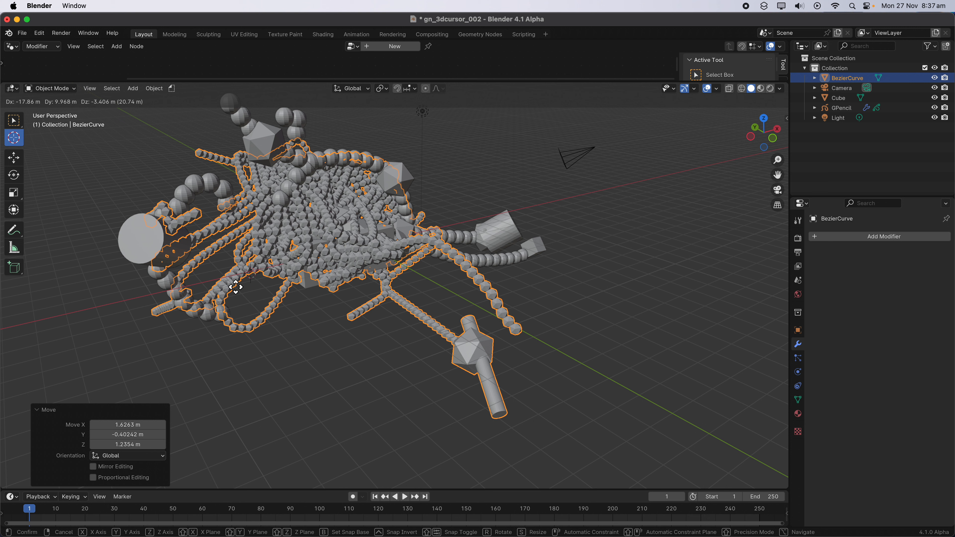
drag(420, 220, 556, 201)
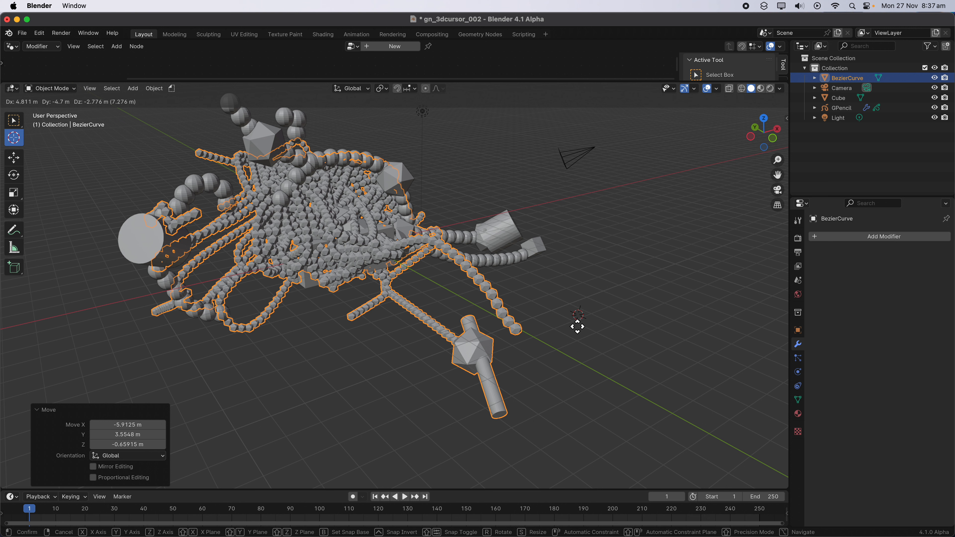
drag(578, 327, 416, 358)
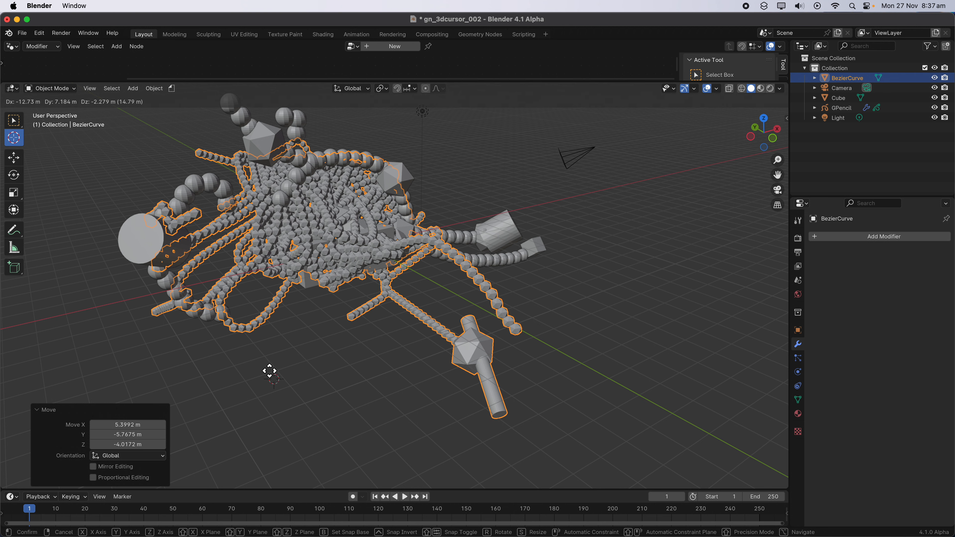
drag(269, 371, 179, 276)
Place the 3D cursor beside the loop at the far end of the web, and save the file.
middle_drag(178, 275, 262, 298)
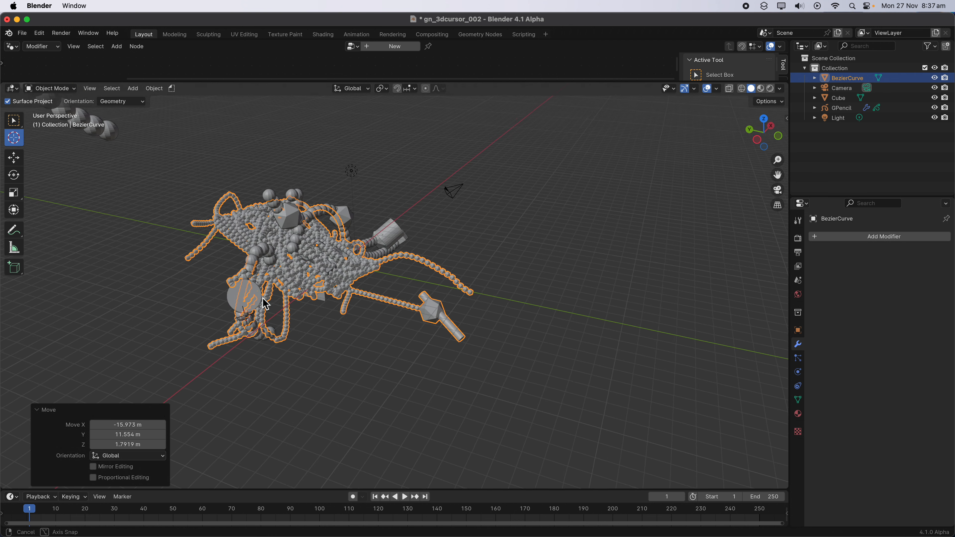
scroll(262, 298, up, 2)
drag(60, 186, 145, 171)
scroll(291, 264, down, 2)
shift+middle_drag(262, 205, 345, 232)
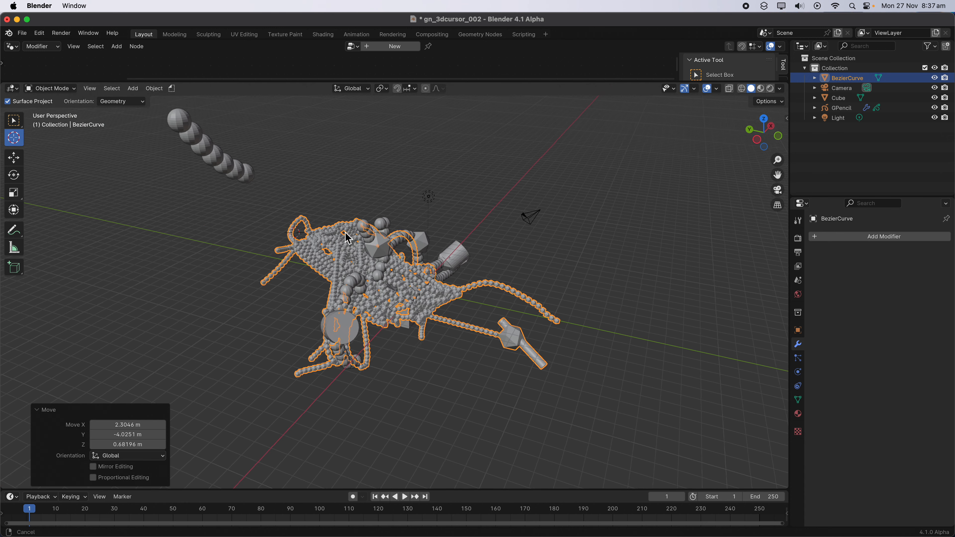
scroll(348, 237, up, 3)
key(super+s)
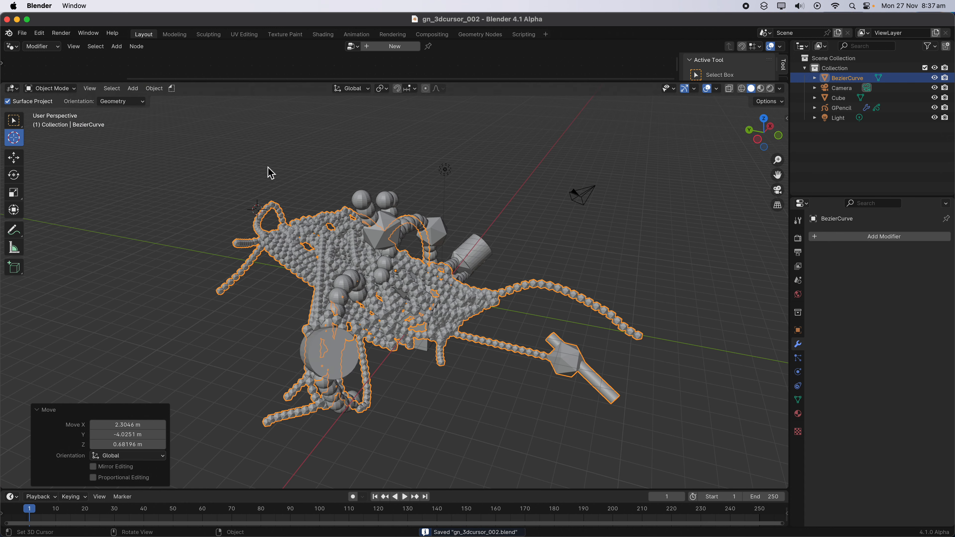
click(171, 88)
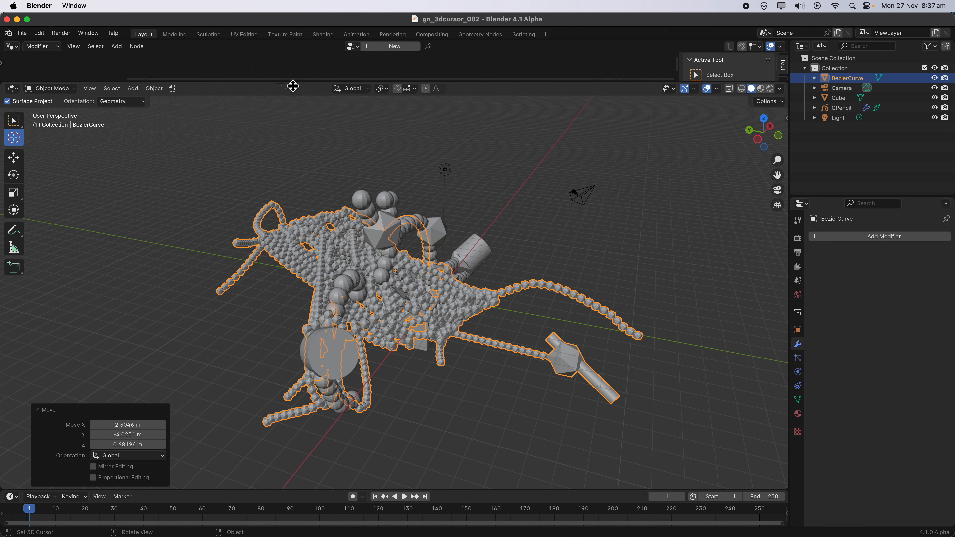
Enlarge the node editor and move the 3D cursor through the empty space around the model and across it.
drag(293, 85, 293, 146)
key(g)
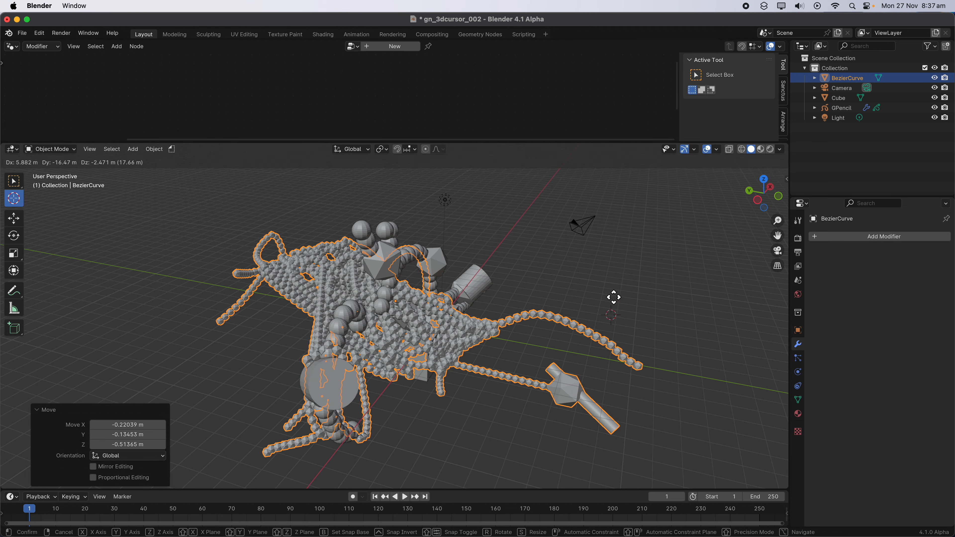
click(142, 262)
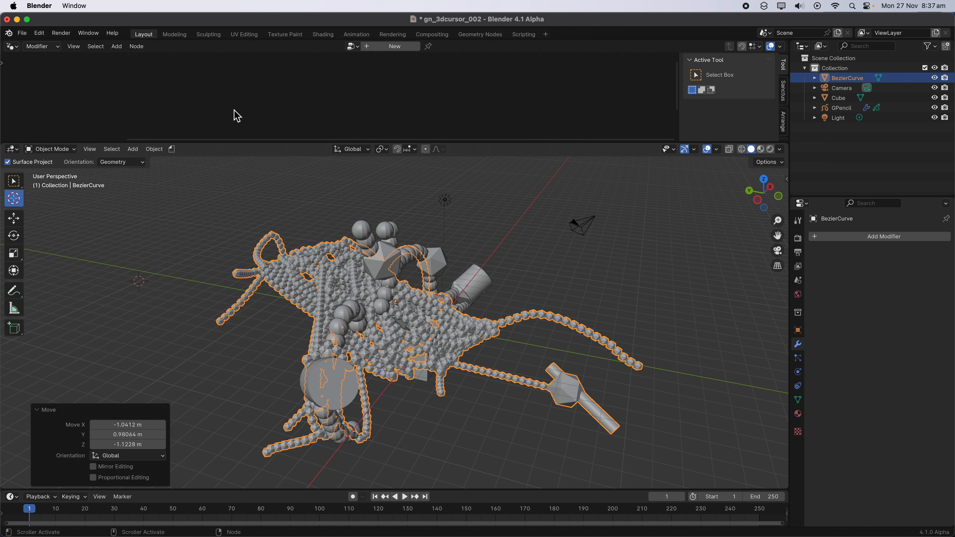
drag(141, 282, 430, 279)
middle_drag(430, 279, 459, 267)
middle_drag(440, 235, 299, 267)
middle_drag(137, 217, 289, 293)
Deselect the curve web so that no object is selected, and save the file.
key(super+s)
middle_drag(380, 288, 431, 278)
scroll(405, 284, up, 3)
key(a)
key(a)
key(super+s)
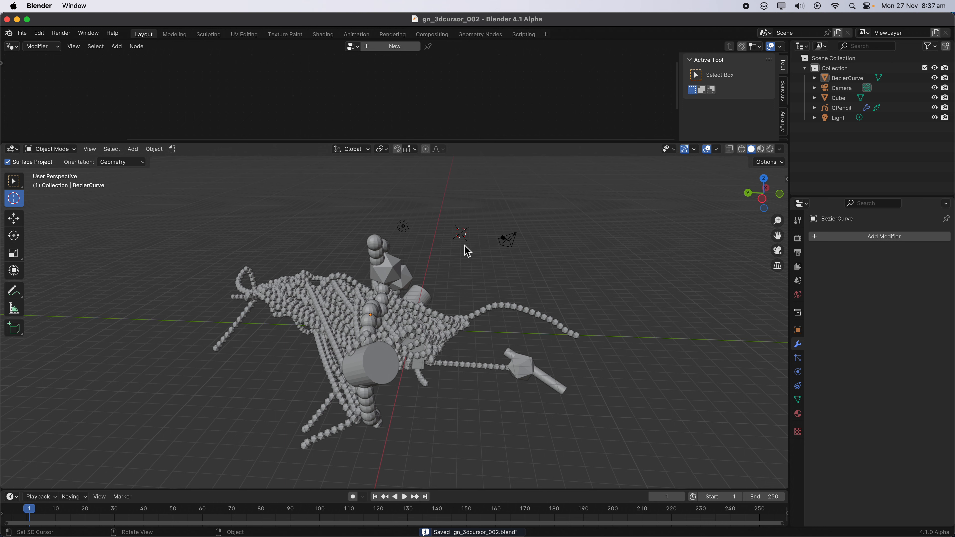
Switch to Bard in the browser and review the conversation about 3D cursor properties and the cursor's orientation matrix.
key(super+Tab)
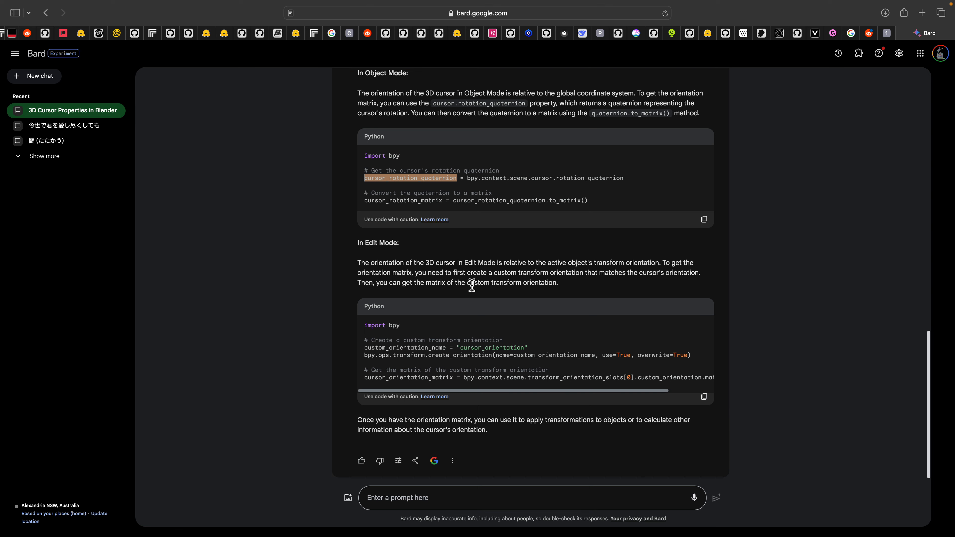
scroll(493, 330, up, 15)
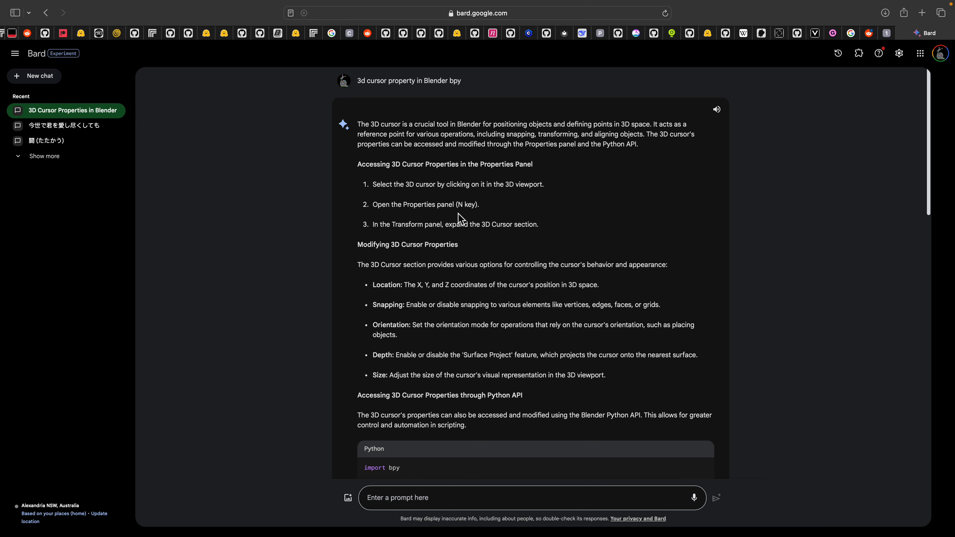
scroll(459, 221, down, 20)
scroll(472, 271, down, 8)
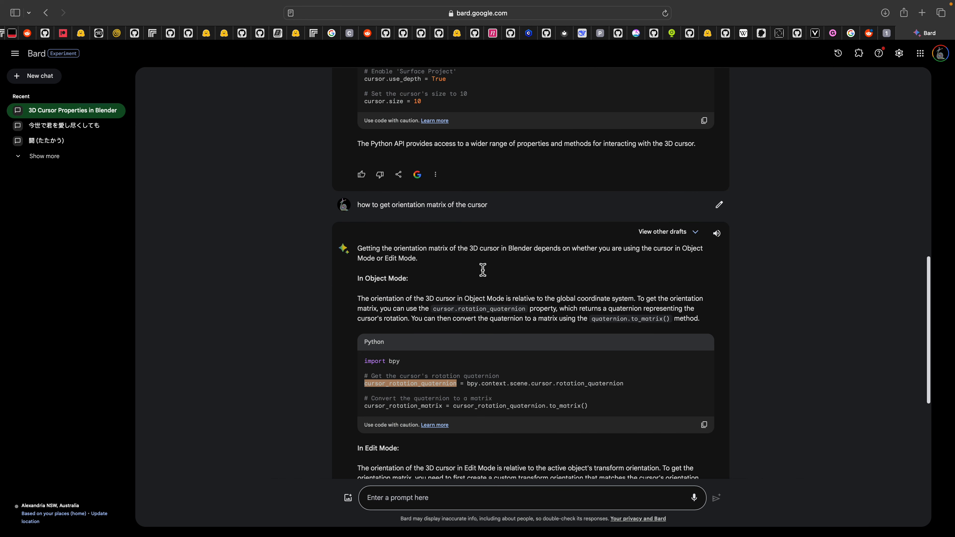
Ask Bard for "YouTUbe Erindale video that talks about 3D Cursor" and look through the suggested videos.
click(453, 497)
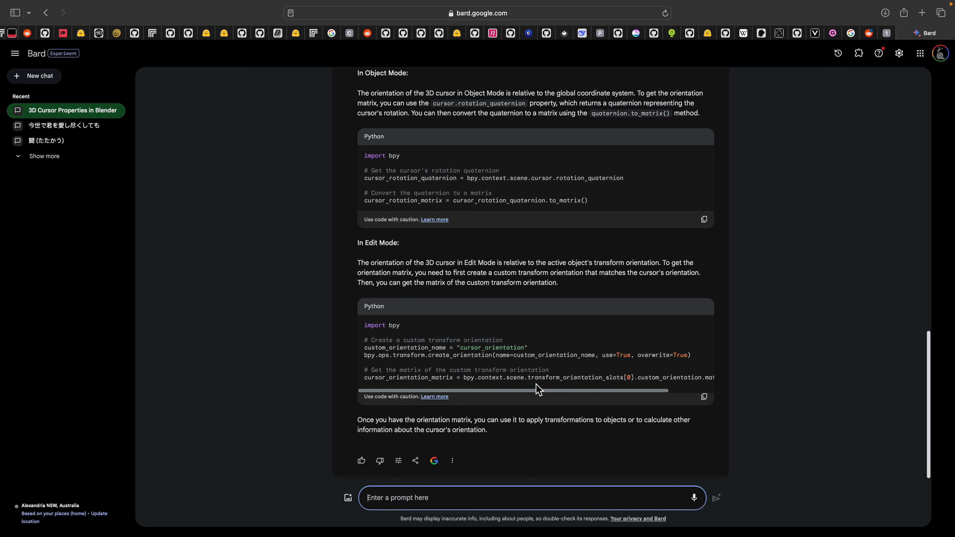
text(Erindalte You)
key(super+a)
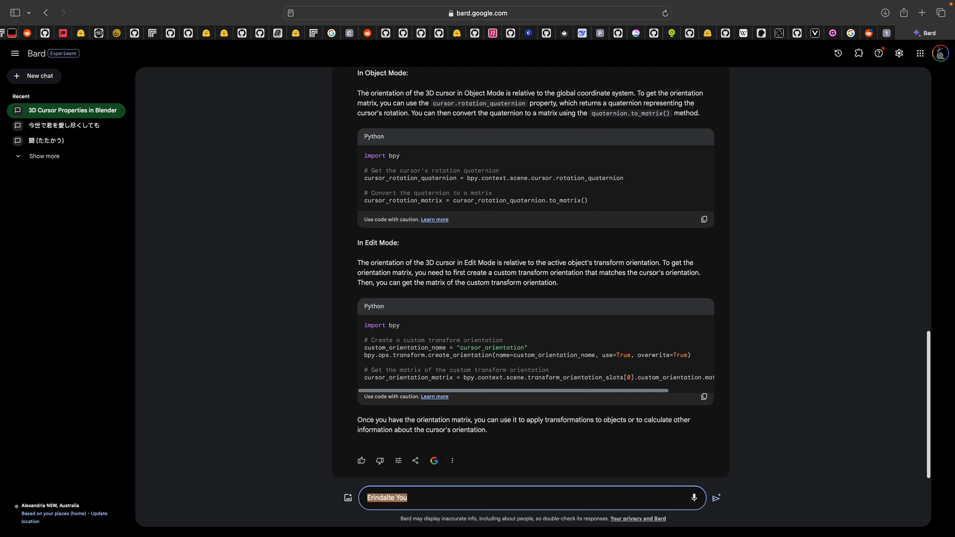
text(YouTUbe Erindale video that talks about 3D Cursor)
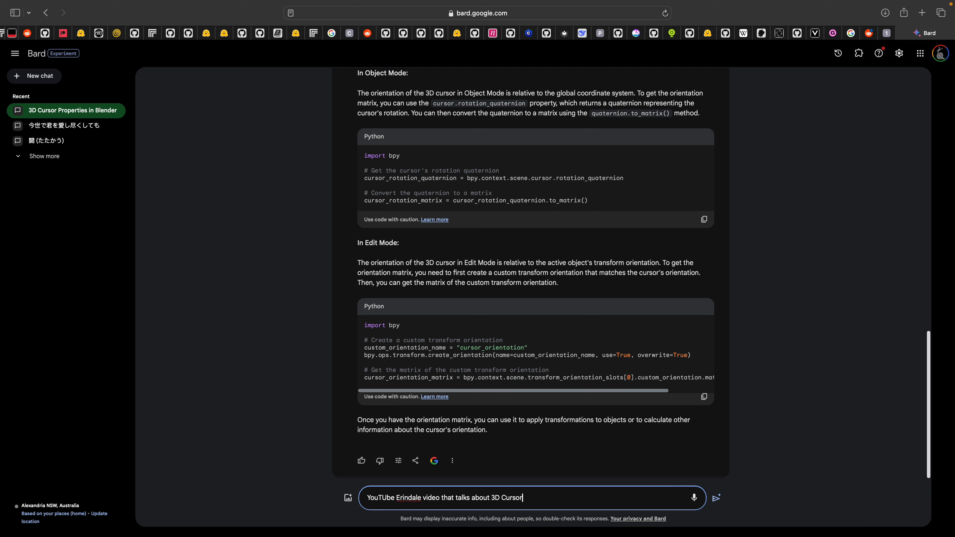
key(Return)
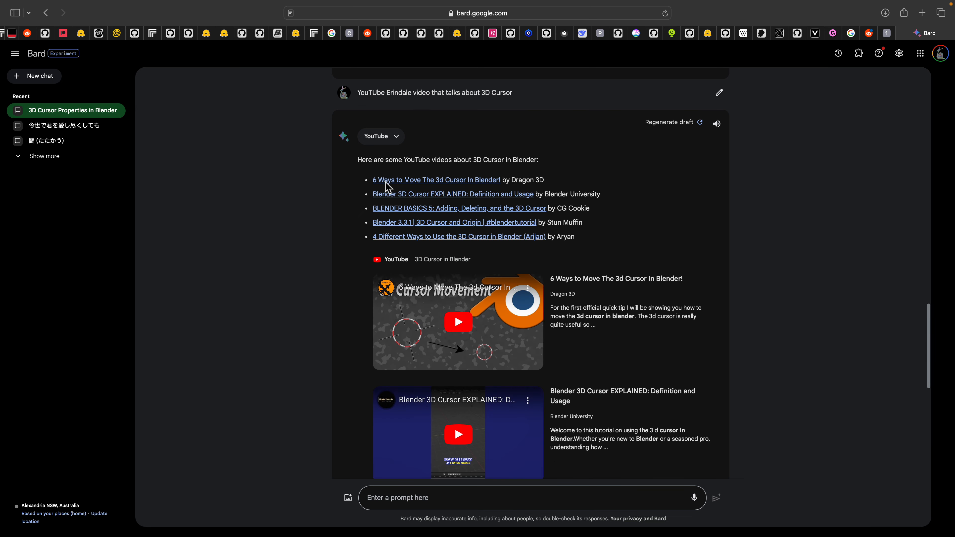
scroll(391, 320, down, 10)
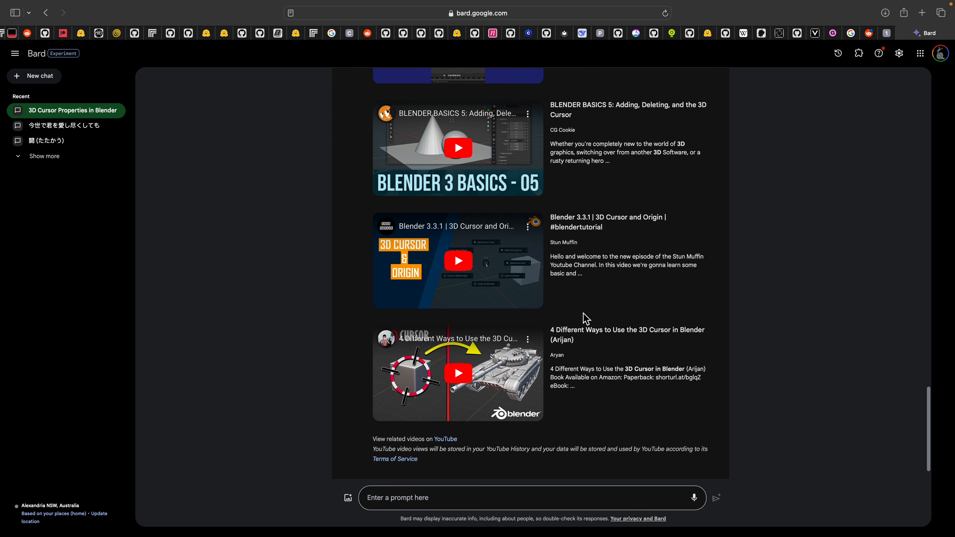
scroll(739, 233, up, 10)
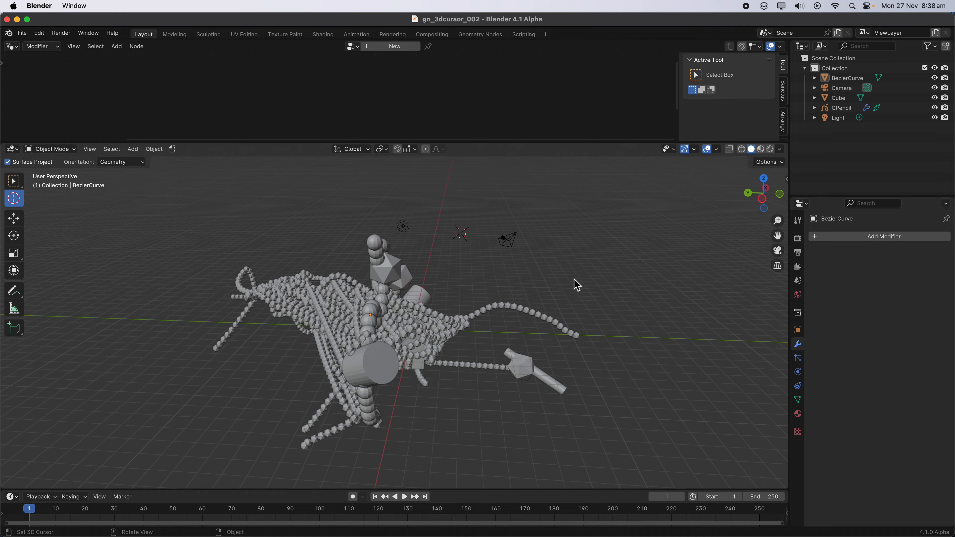
Switch back to Blender and adjust the height of the node editor above the 3D viewport.
middle_drag(577, 285, 511, 282)
drag(514, 142, 516, 104)
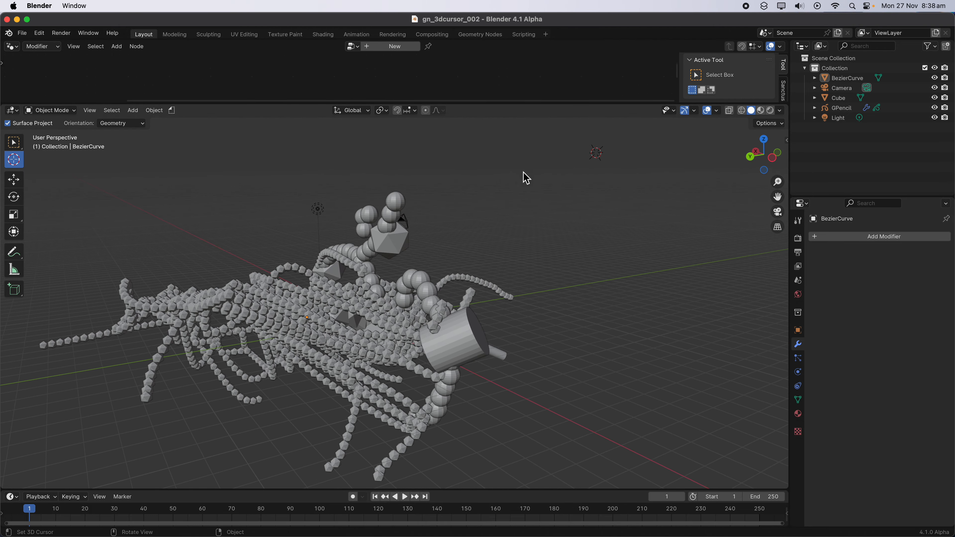
middle_drag(522, 175, 467, 162)
drag(514, 106, 509, 151)
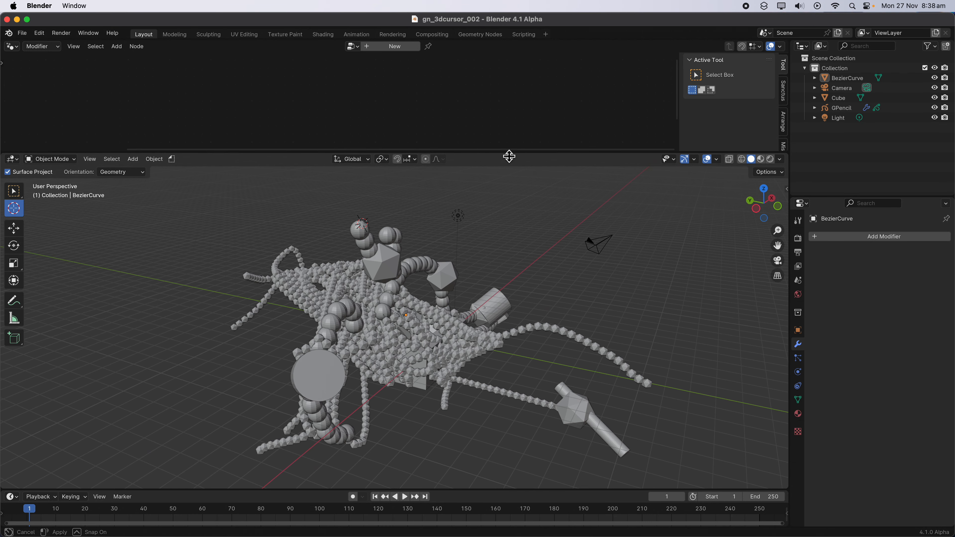